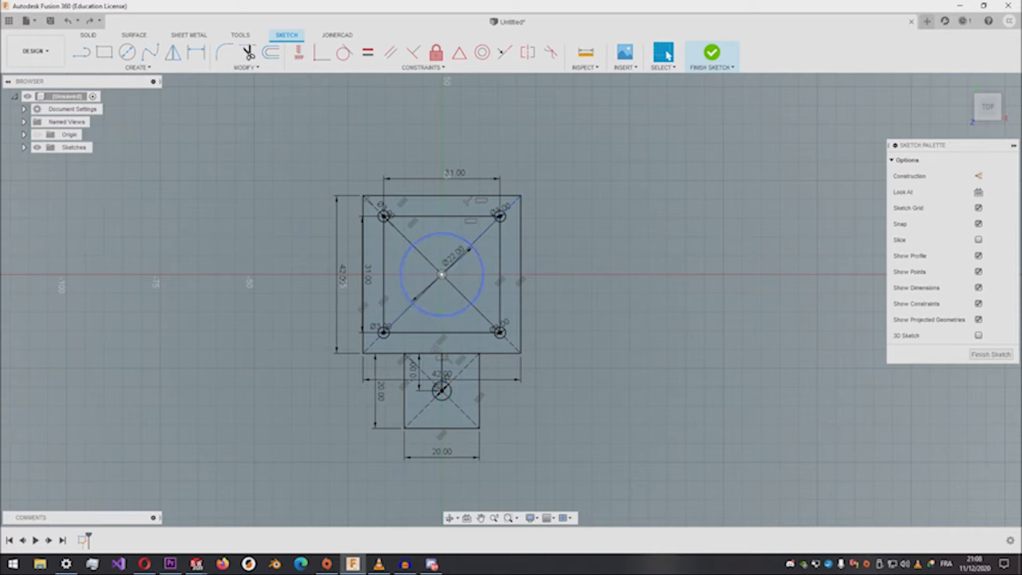
click(478, 255)
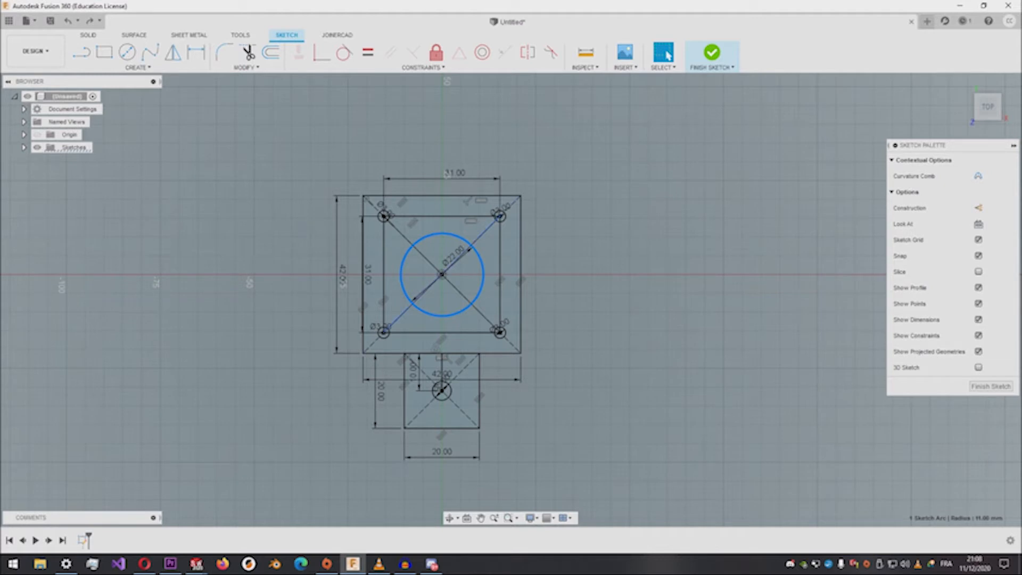
click(435, 280)
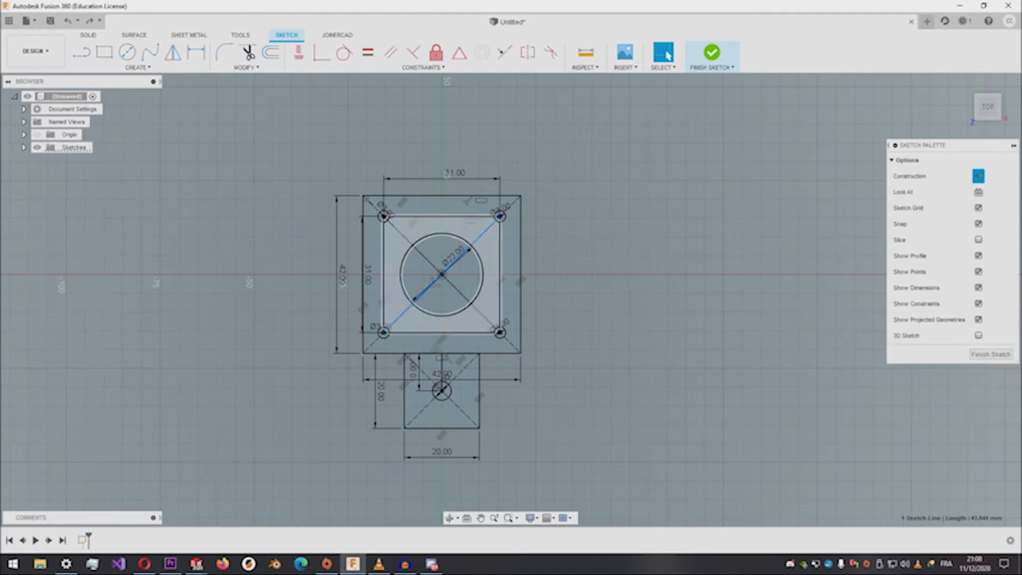
click(479, 255)
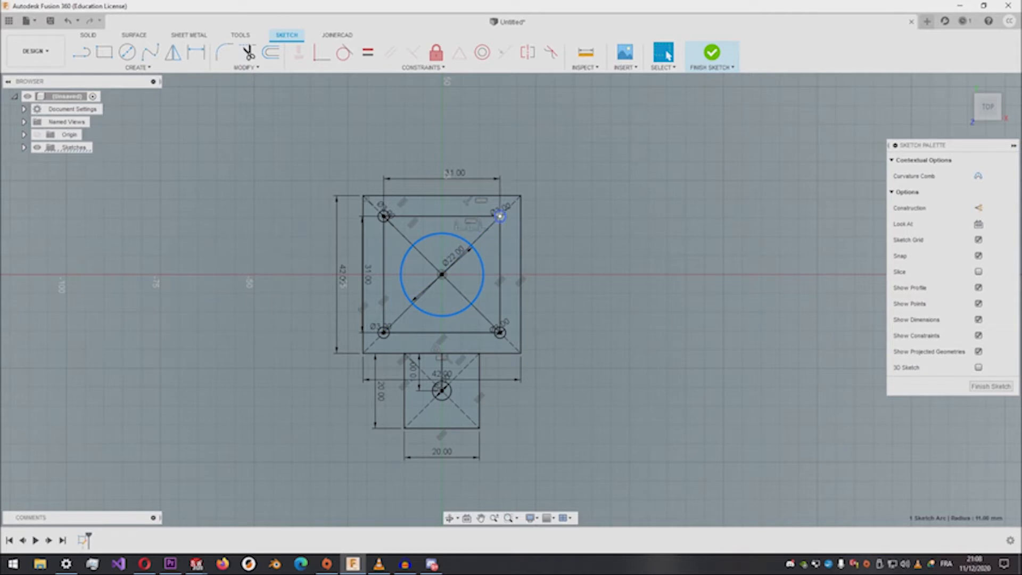
click(500, 215)
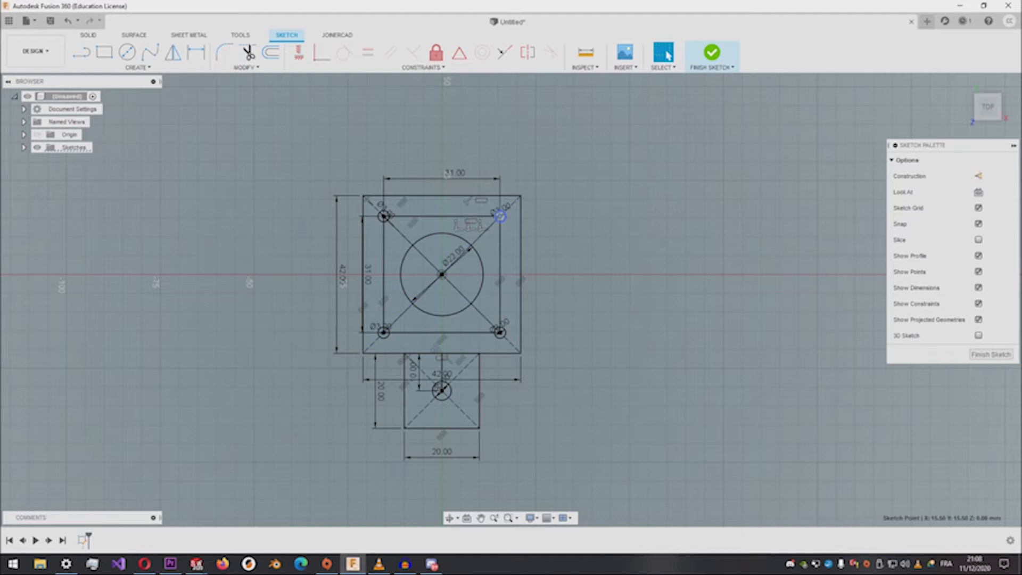
click(501, 333)
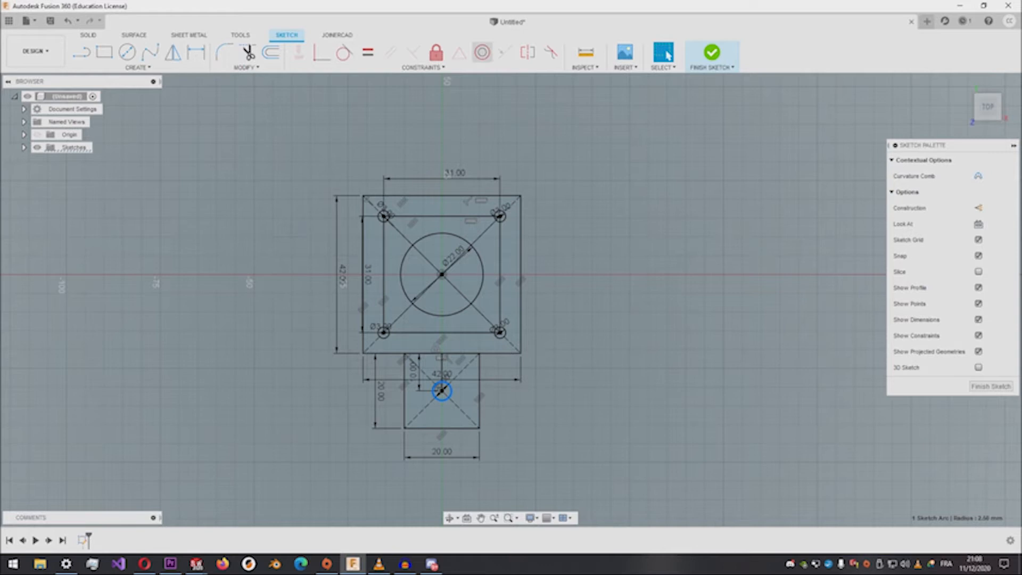
click(224, 53)
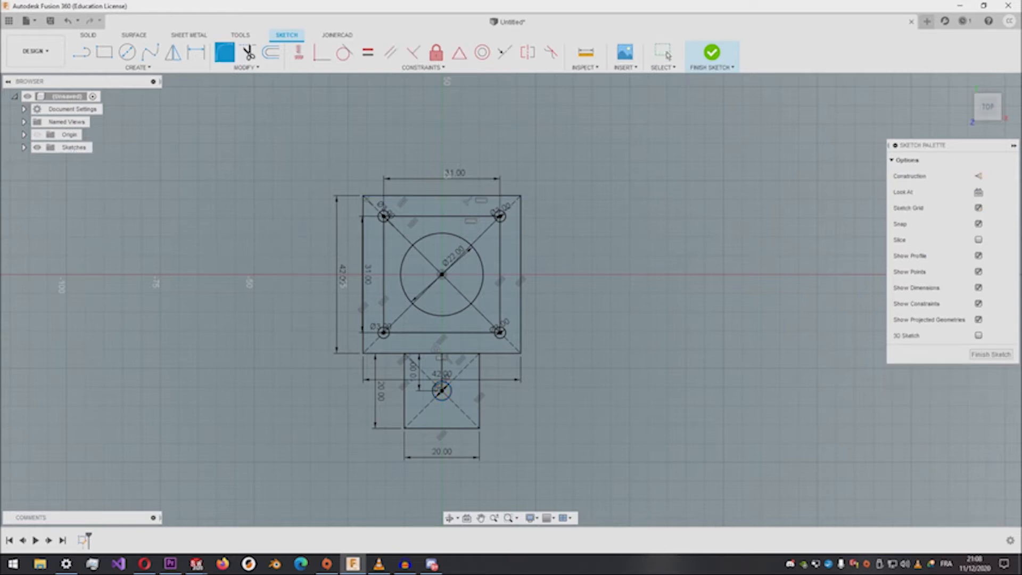
click(81, 52)
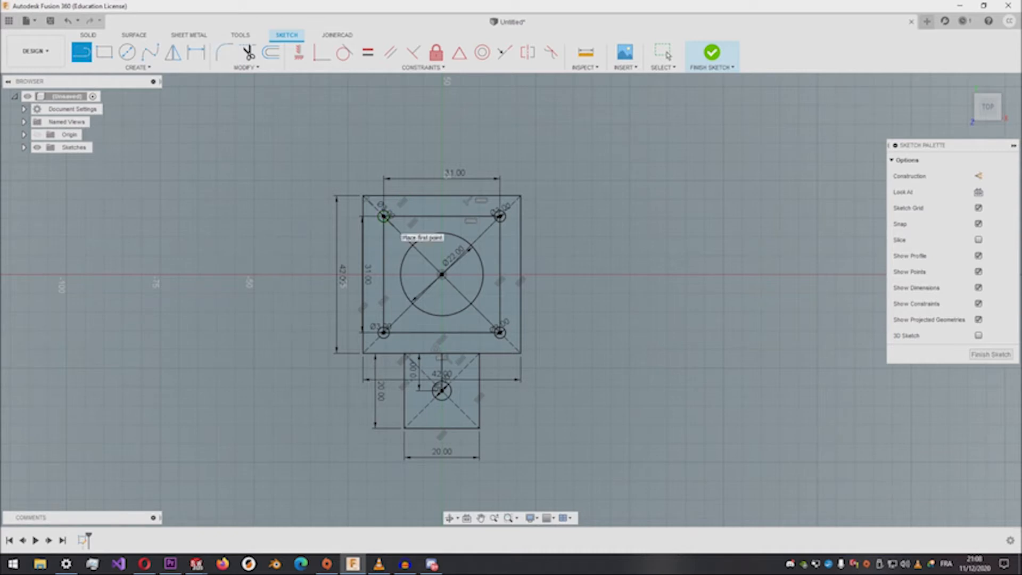
click(385, 215)
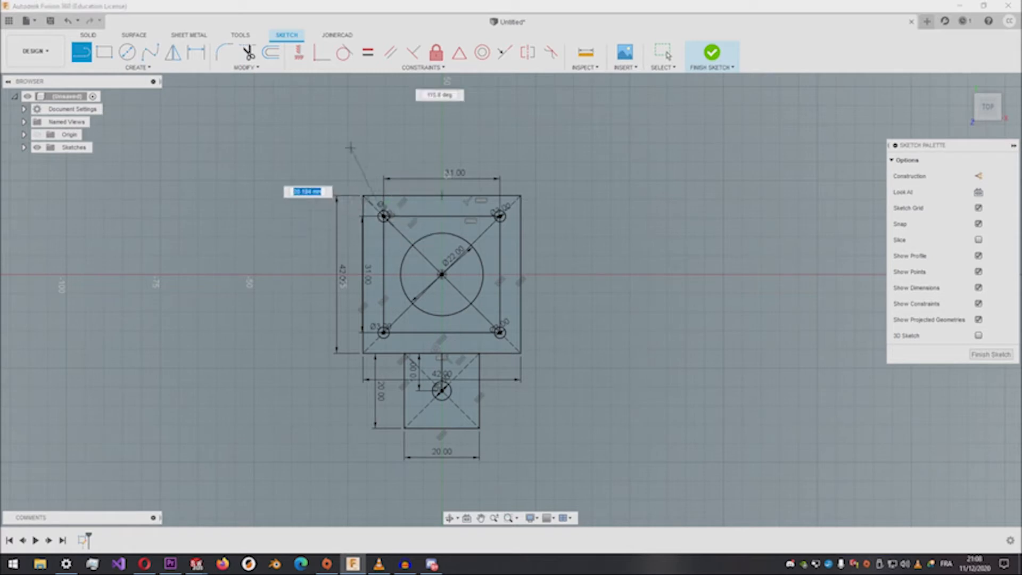
Step: Round the two upper corners of the square plate outline with 5.5 mm sketch fillets and finish the sketch
click(224, 52)
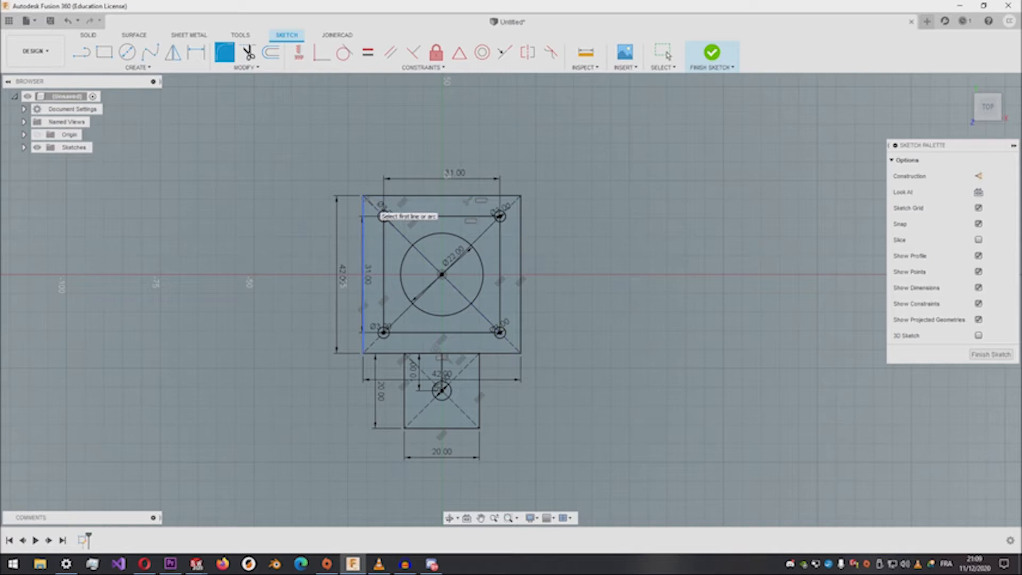
click(363, 219)
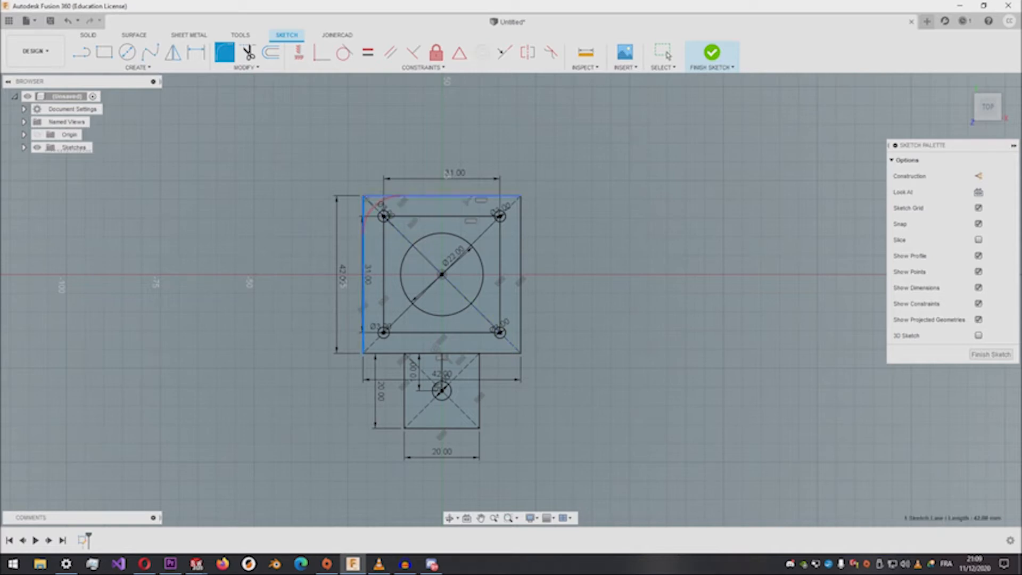
click(367, 197)
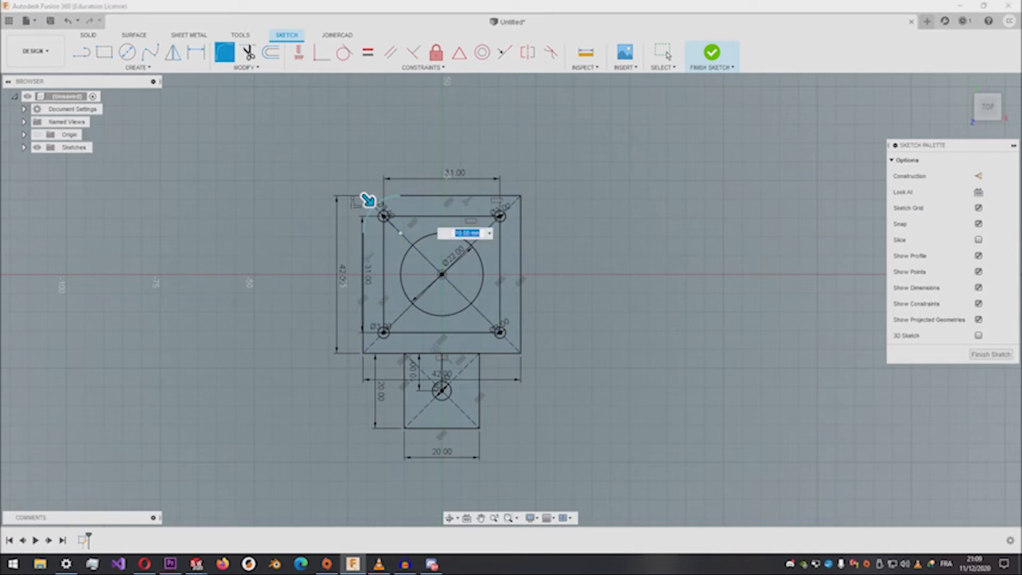
text(5.5)
key(Return)
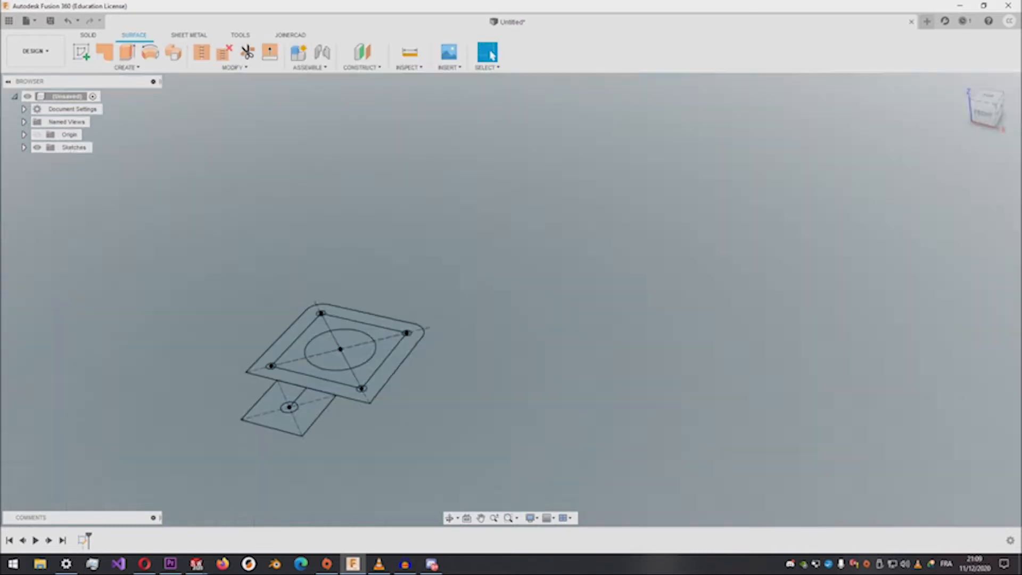
Step: Try to extrude the square plate and tab profiles upward as a surface, then undo that extrusion
scroll(234, 371, up, 4)
mouse_move(367, 343)
middle_down()
mouse_move(431, 291)
mouse_move(419, 300)
middle_up()
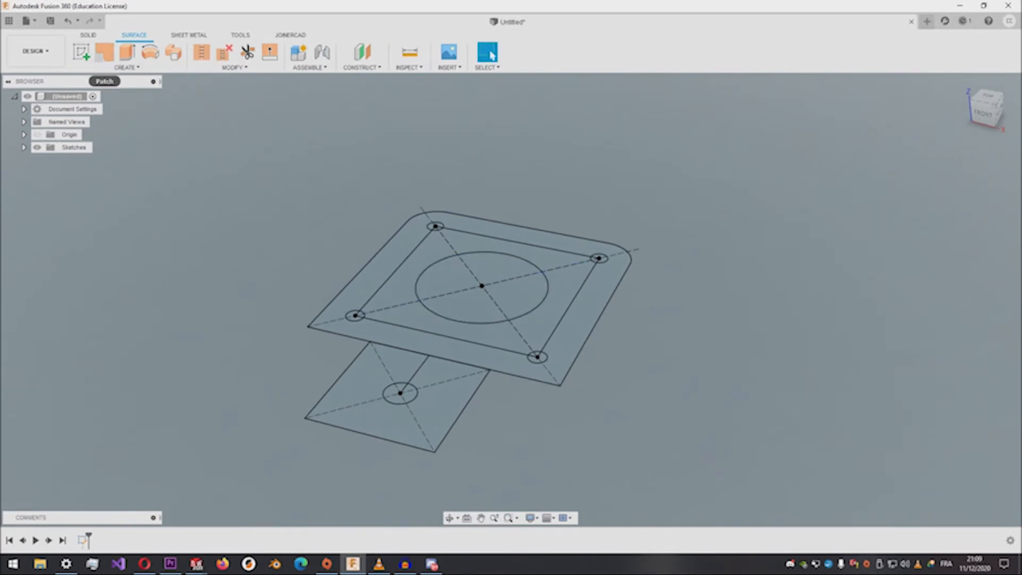
click(127, 51)
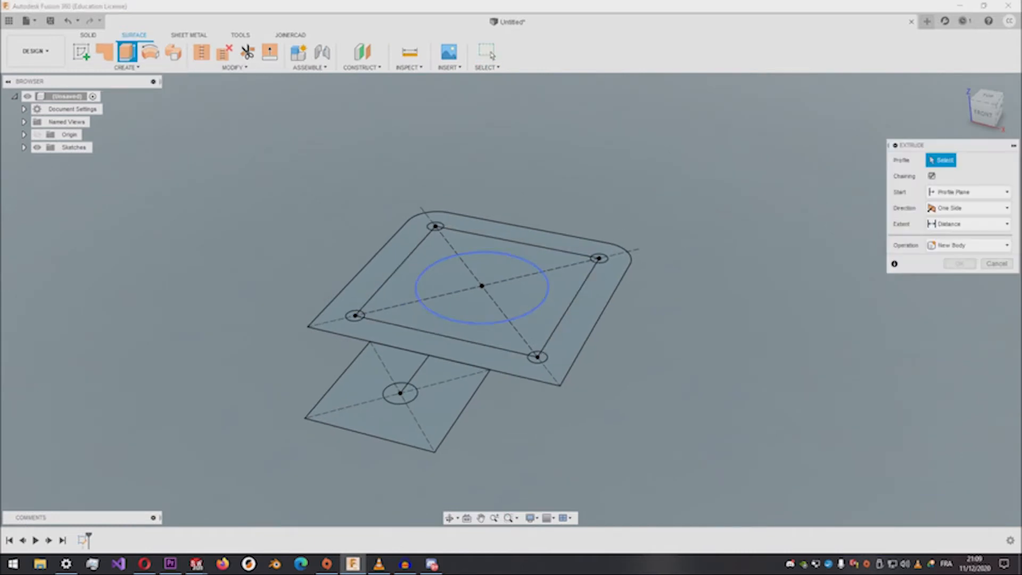
click(448, 348)
click(501, 336)
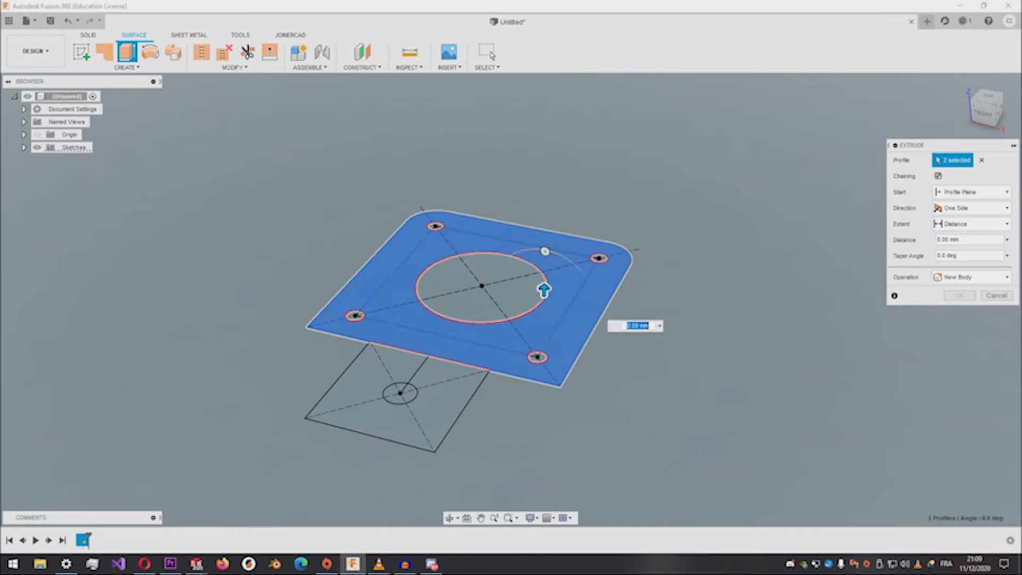
click(428, 397)
drag(407, 374, 406, 357)
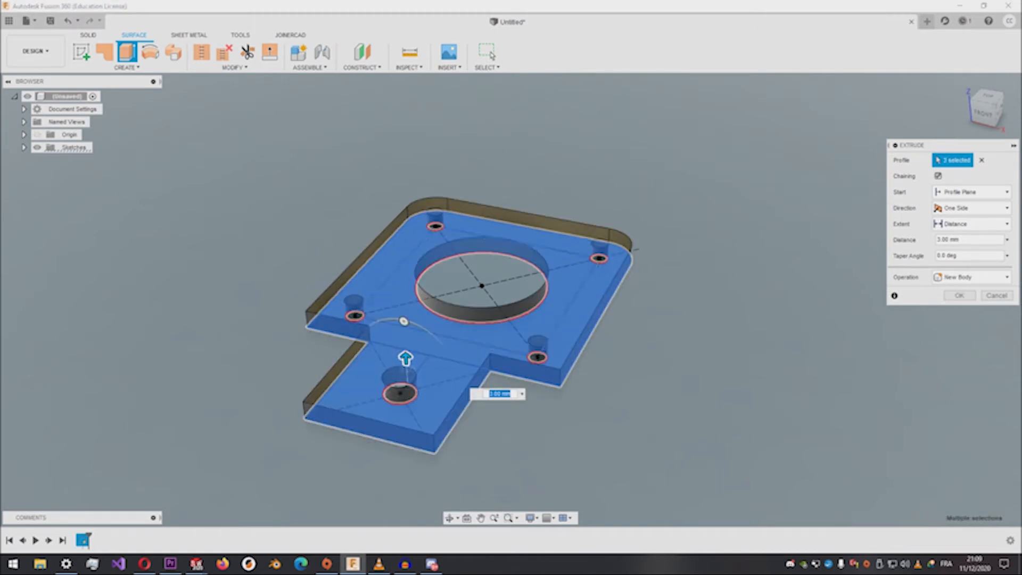
drag(406, 358, 405, 347)
click(960, 296)
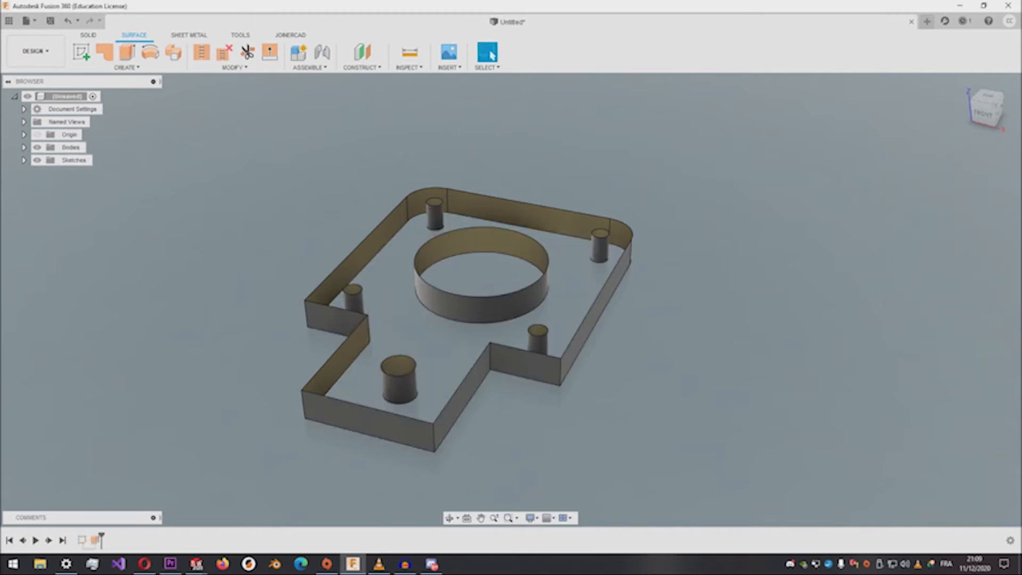
key(ctrl+z)
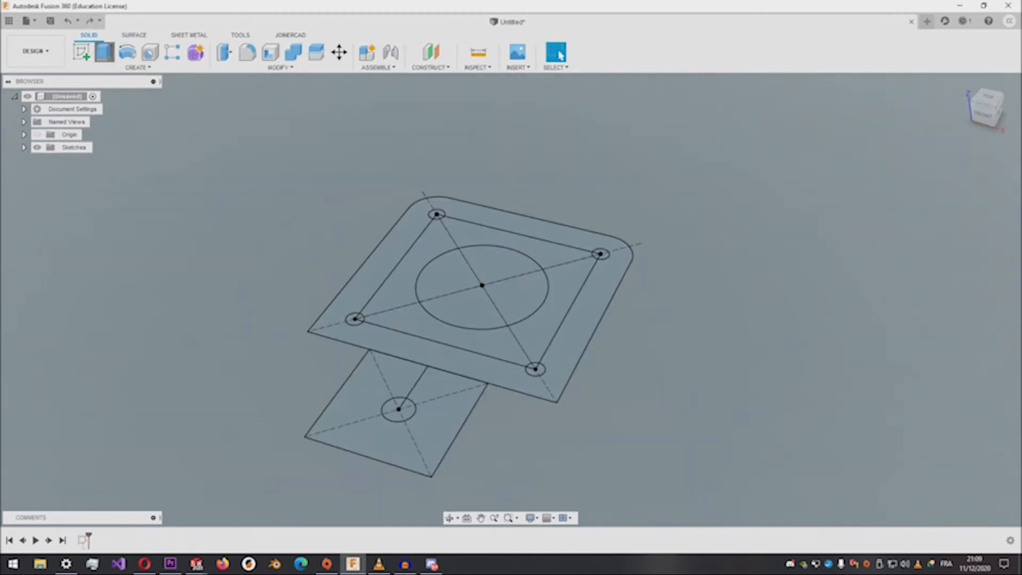
Step: Extrude the square plate and tab profiles upward as one solid, leaving the centre, corner and tab holes open
click(104, 52)
click(516, 227)
click(550, 304)
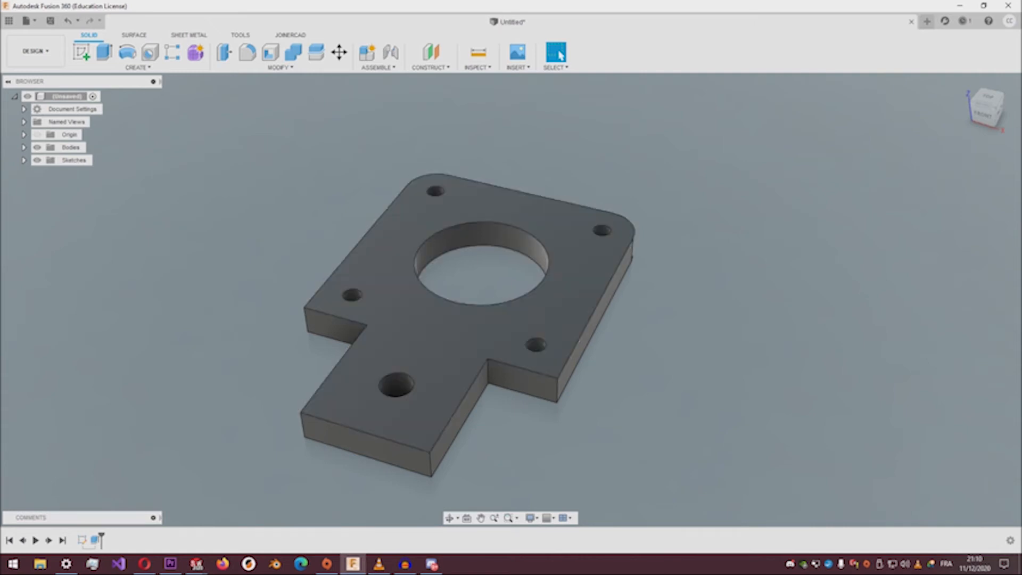
Step: Chamfer the two inner vertical edges where the tab meets the square plate with equal distances
click(280, 67)
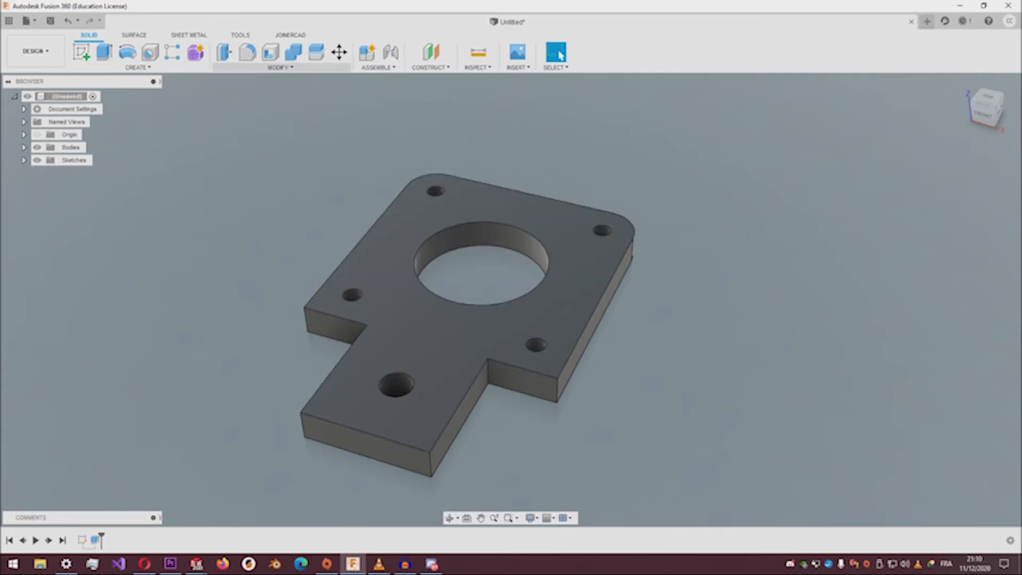
click(235, 102)
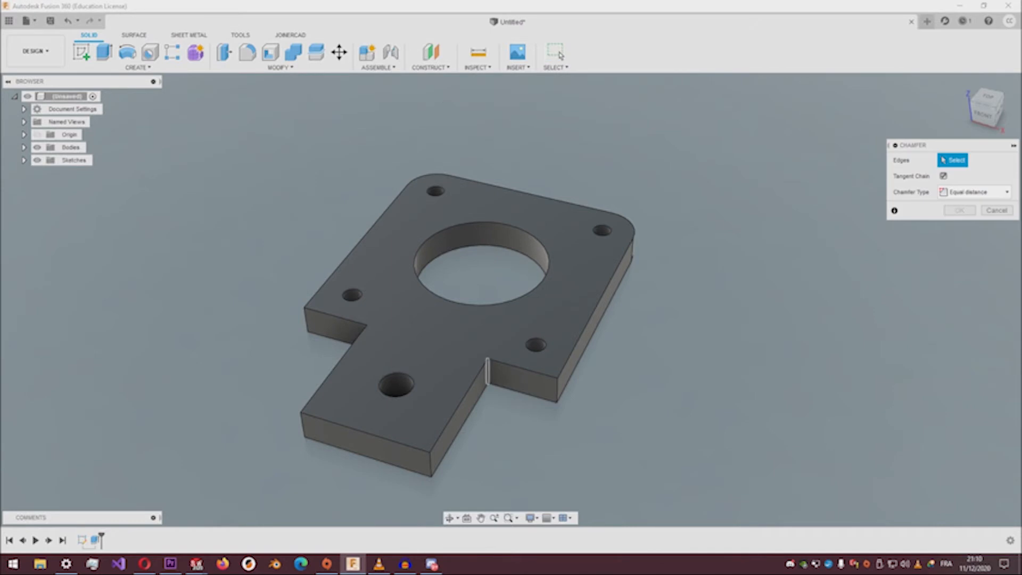
click(490, 375)
middle_drag(490, 374, 547, 368)
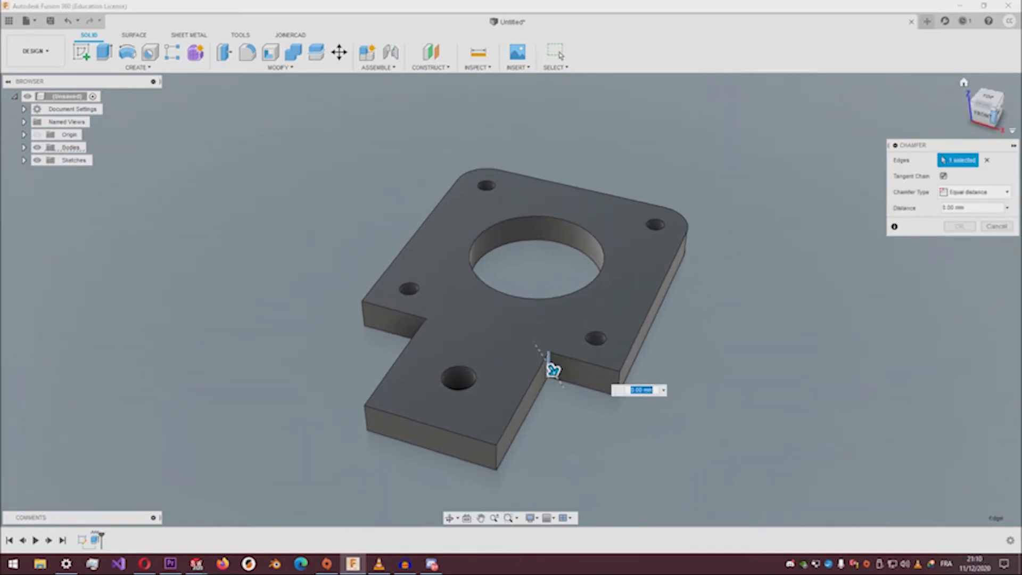
drag(987, 107, 1008, 107)
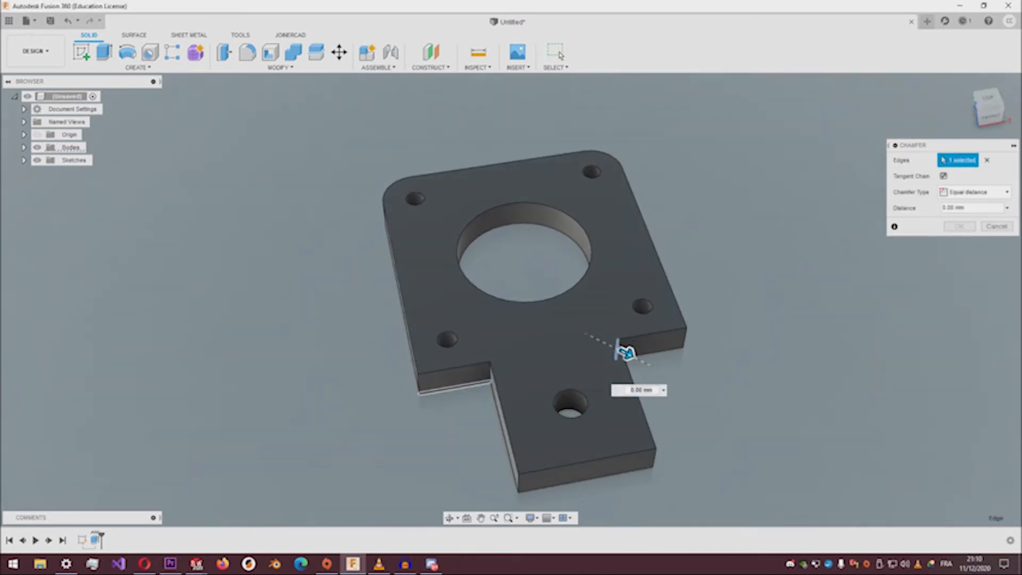
click(483, 379)
text(10)
key(Return)
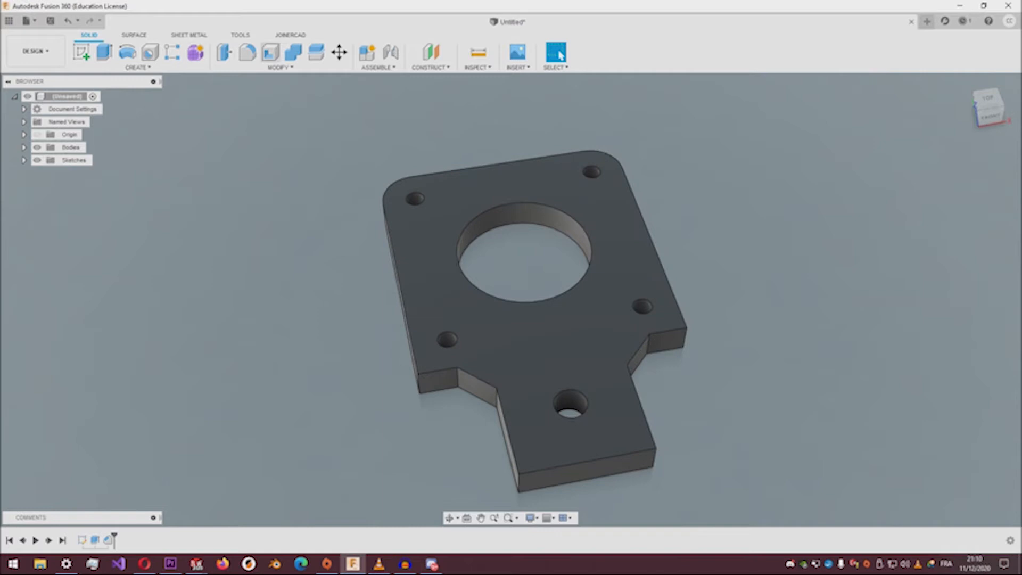
Step: Fillet the four vertical edges bordering the two chamfers between the plate and the tab with a constant radius
click(247, 52)
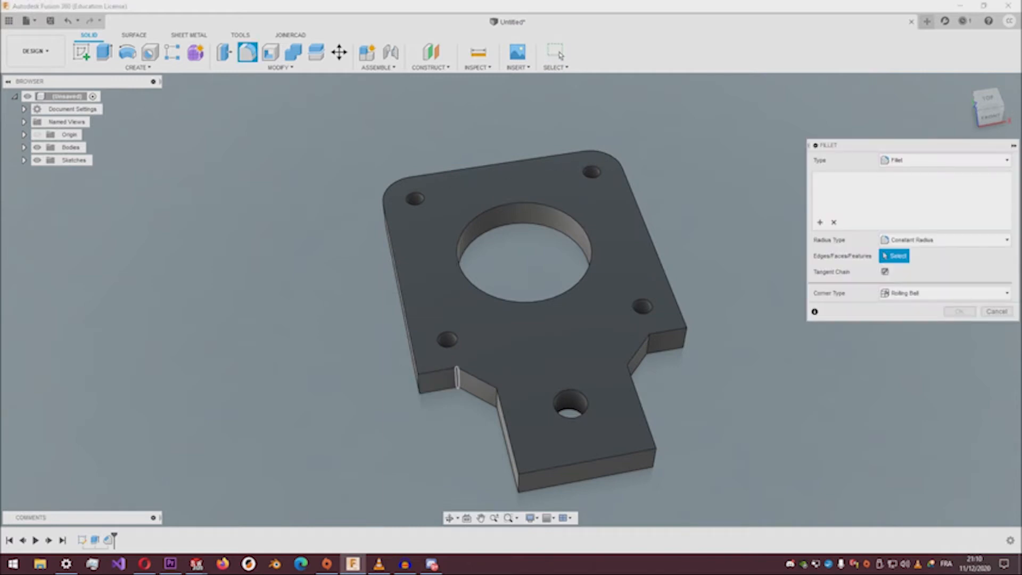
click(456, 378)
click(497, 397)
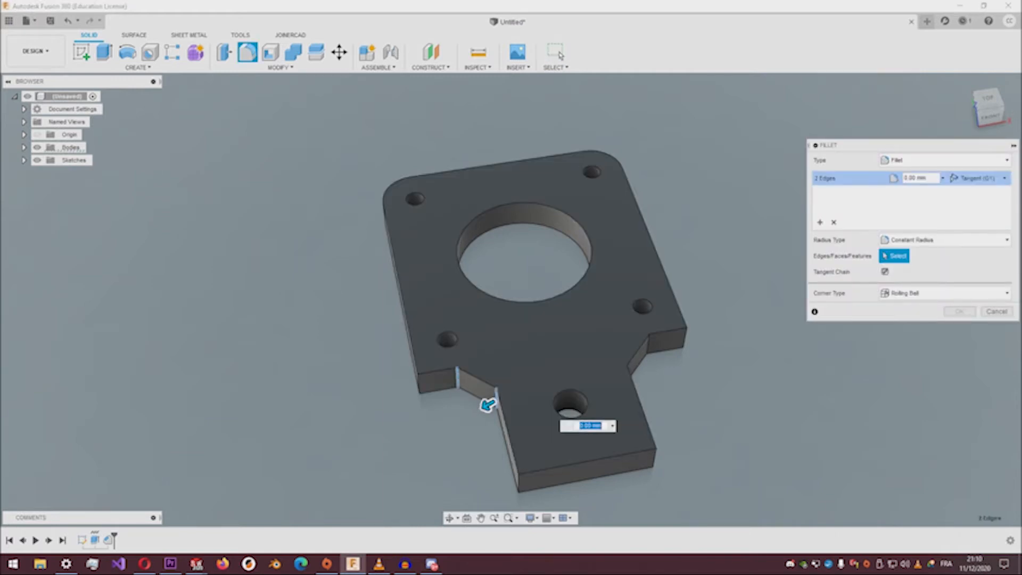
drag(989, 107, 957, 105)
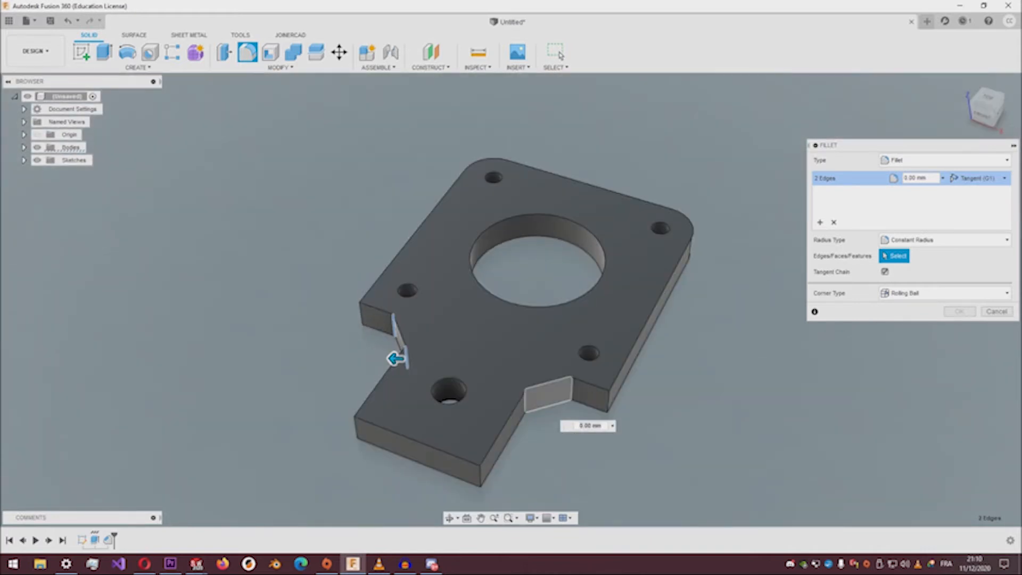
click(529, 405)
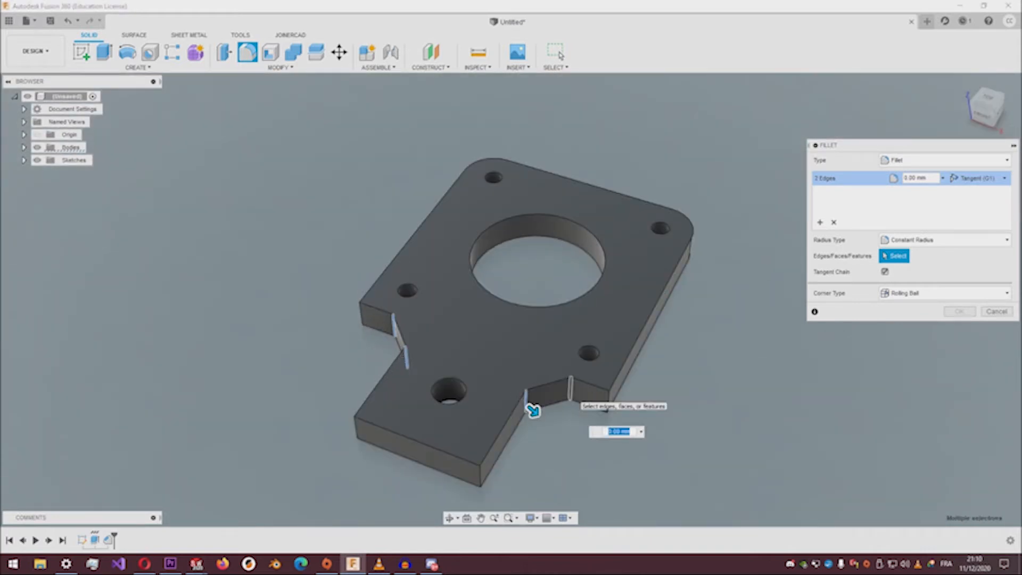
click(570, 403)
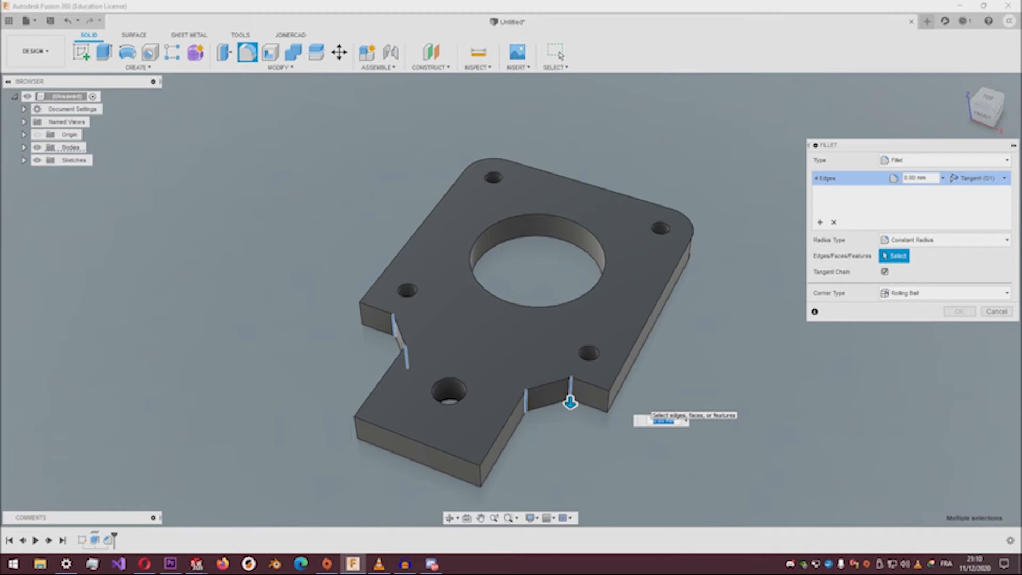
key(Return)
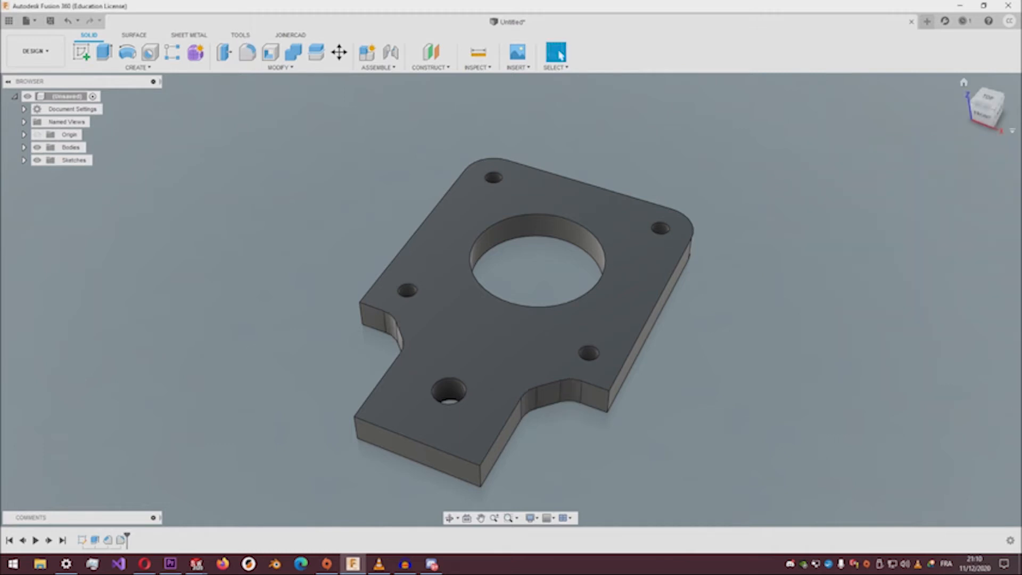
Step: Fillet the two outer plate corners on the tab side with a 5.5 mm radius
mouse_move(983, 114)
mouse_down()
mouse_move(986, 103)
mouse_move(994, 125)
mouse_move(990, 115)
mouse_up()
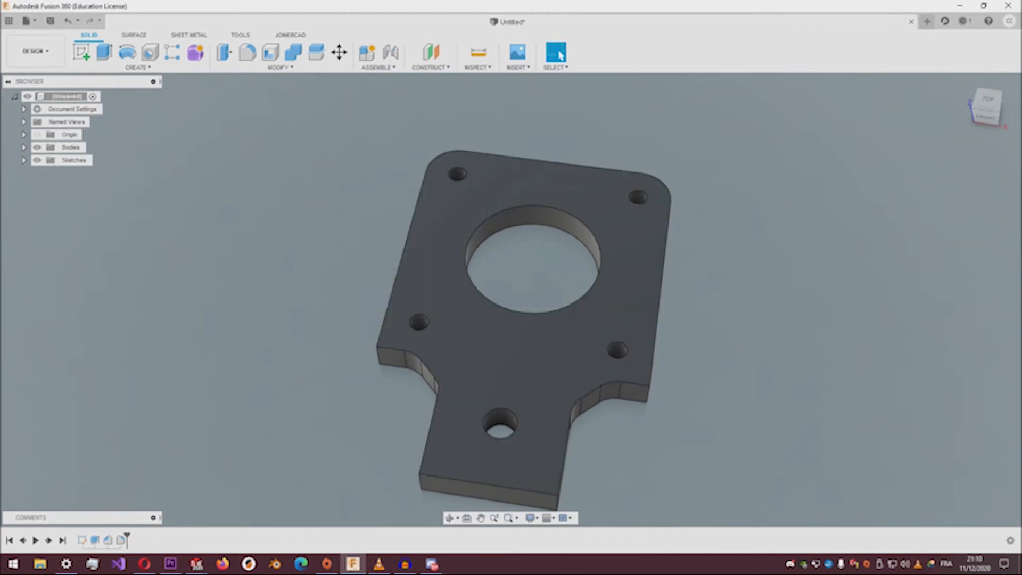
click(247, 52)
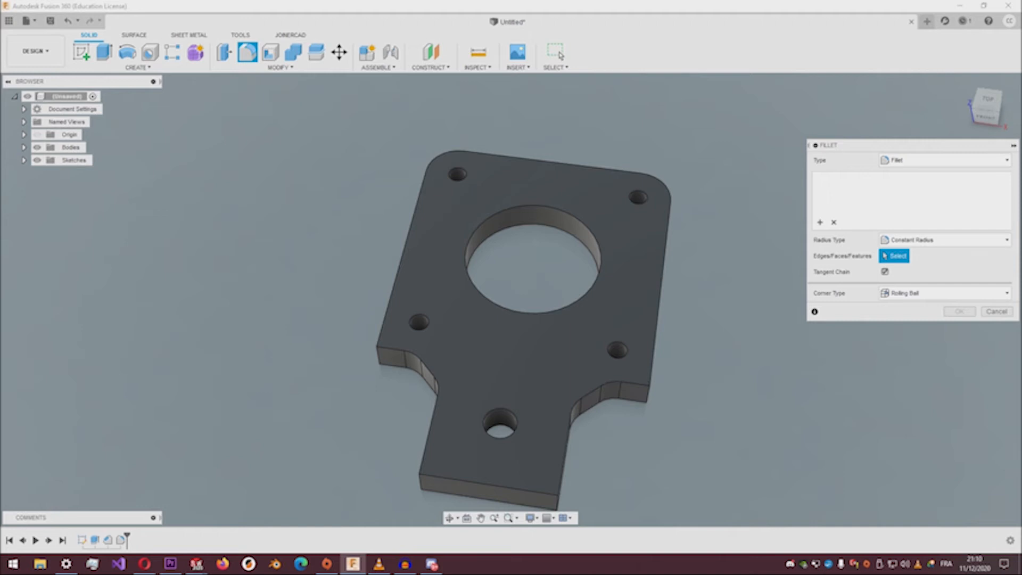
click(648, 397)
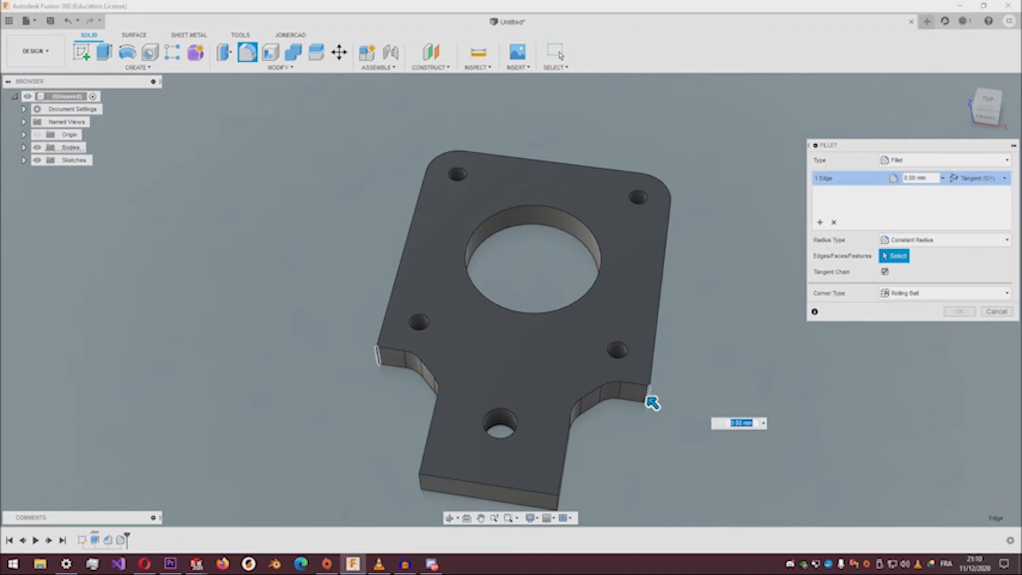
click(377, 353)
text(5.5)
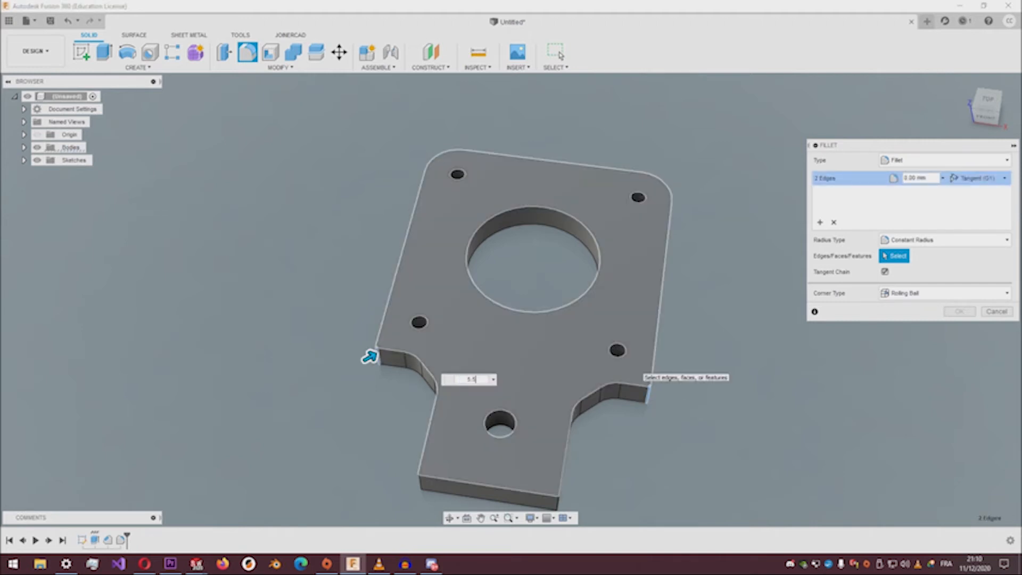
key(Return)
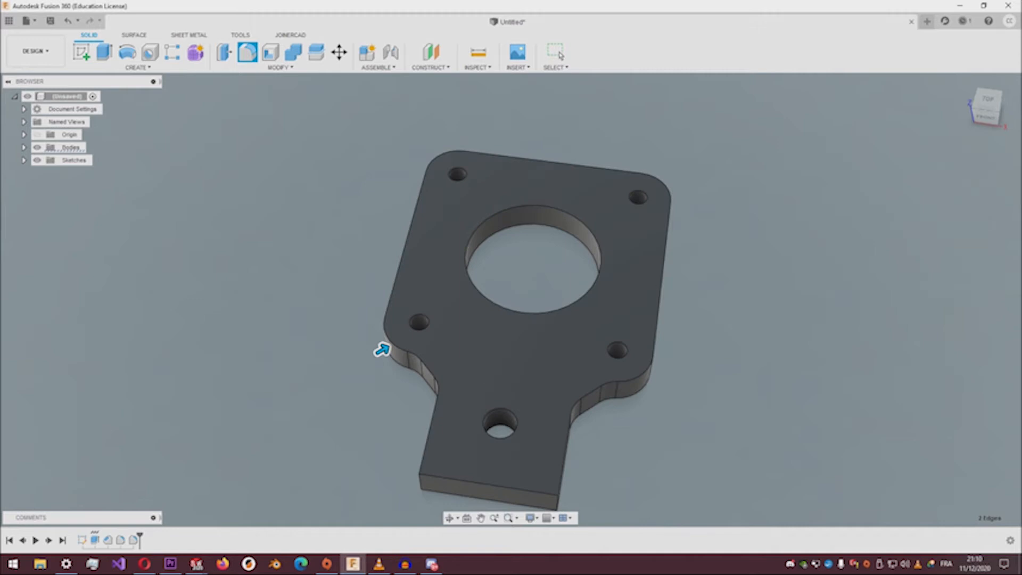
Step: Chamfer the edge of the large centre hole on the plate's underside with an equal distance
mouse_move(986, 118)
mouse_down()
mouse_move(991, 106)
mouse_move(986, 119)
mouse_up()
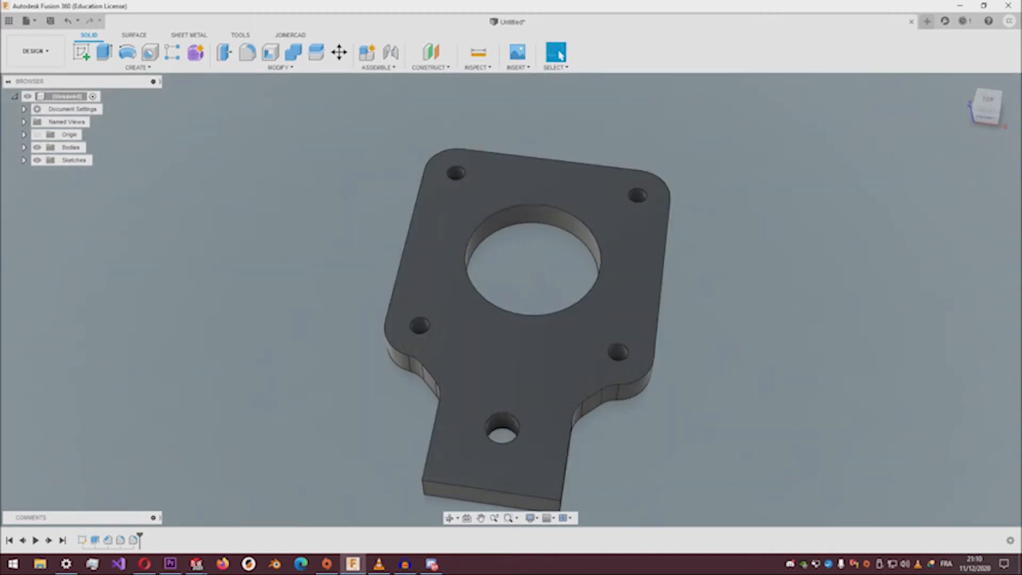
mouse_move(991, 103)
mouse_down()
mouse_move(986, 85)
mouse_move(988, 159)
mouse_move(967, 50)
mouse_up()
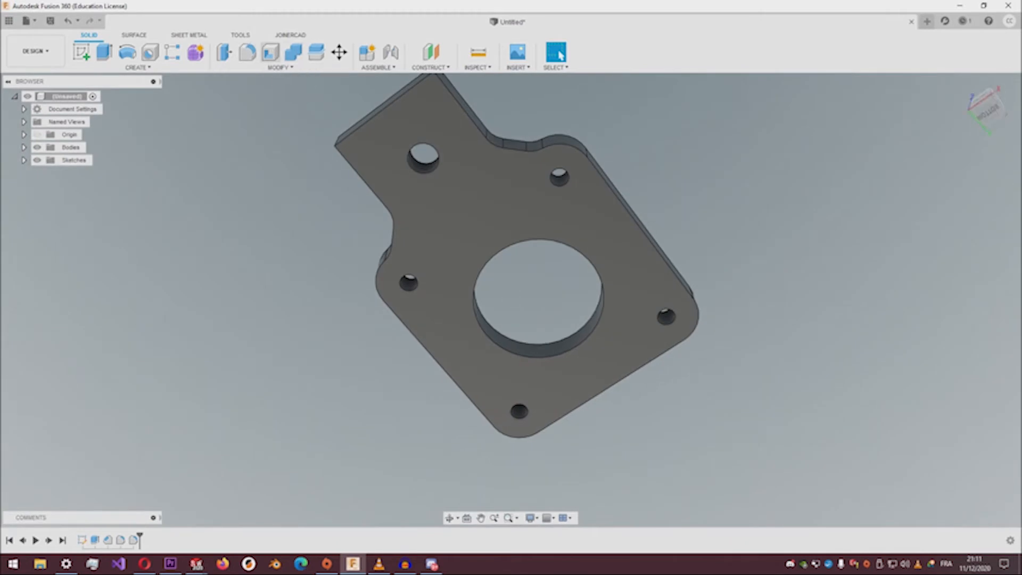
click(240, 67)
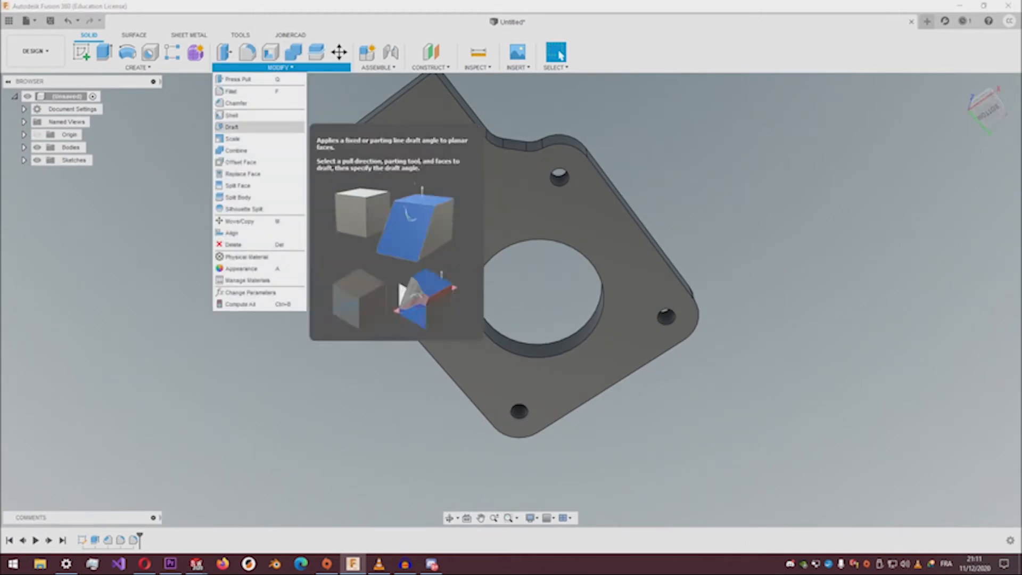
click(236, 103)
click(539, 241)
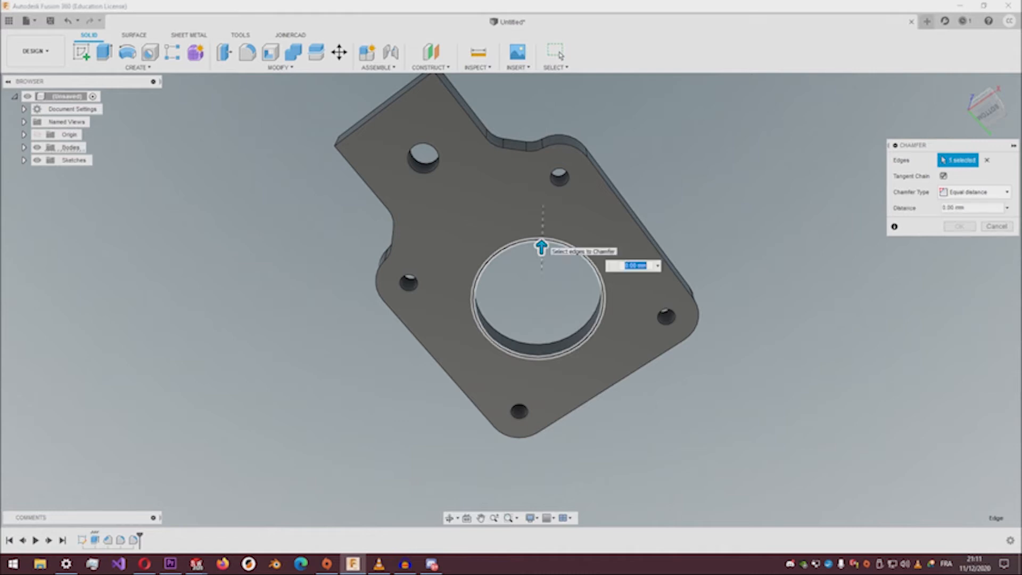
key(Return)
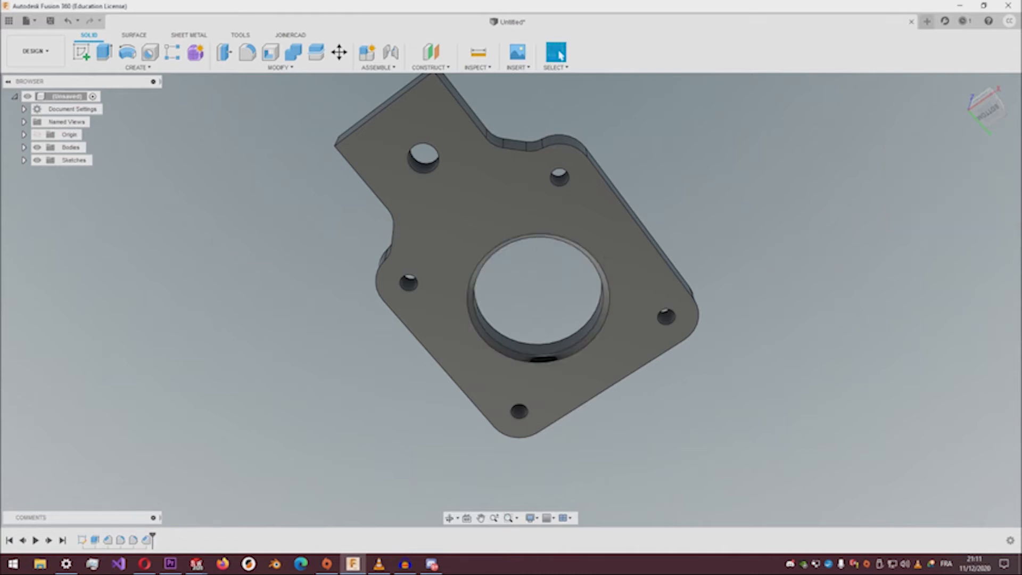
Step: Start a sketch on the plate's top face and draw a 6 mm circle centred on the upper-left corner hole
mouse_move(987, 108)
mouse_down()
mouse_move(985, 171)
mouse_move(993, 176)
mouse_move(994, 162)
mouse_move(994, 173)
mouse_up()
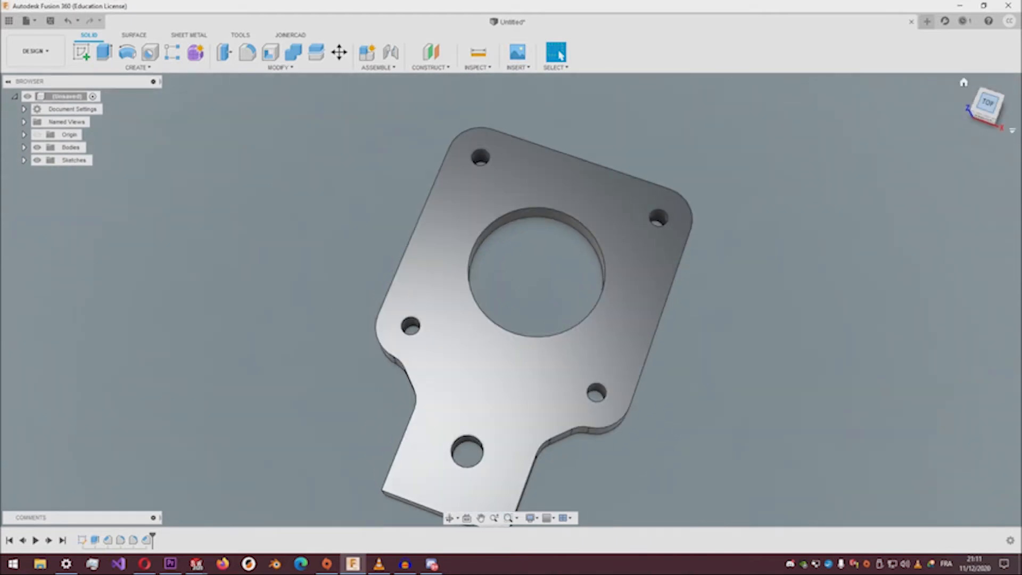
click(613, 298)
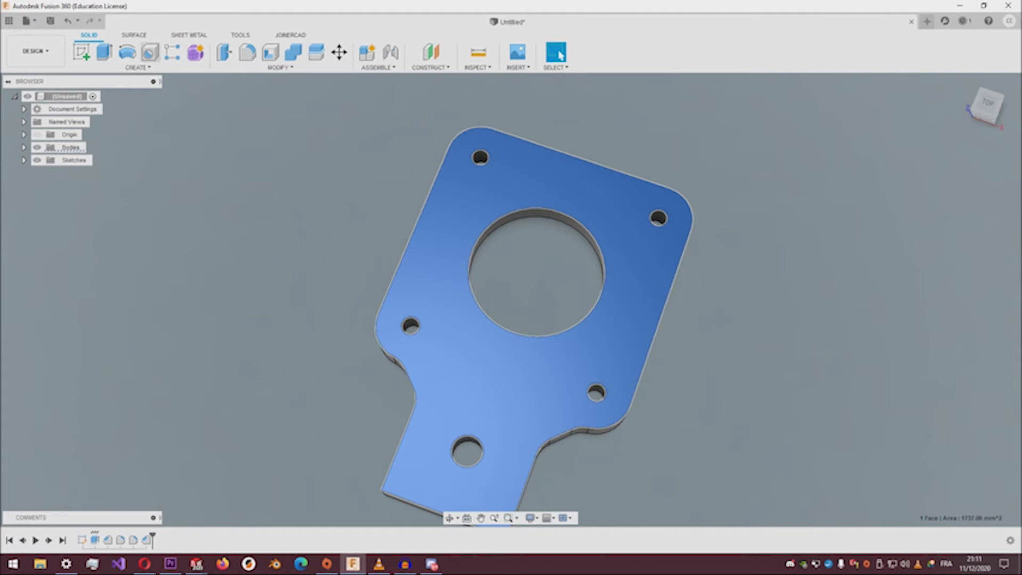
click(81, 52)
click(126, 51)
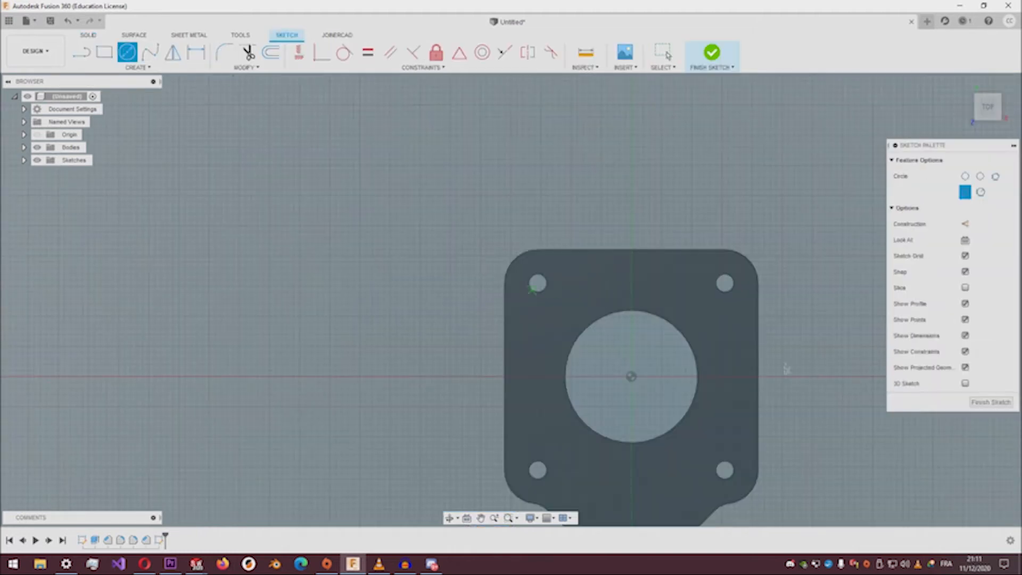
click(538, 283)
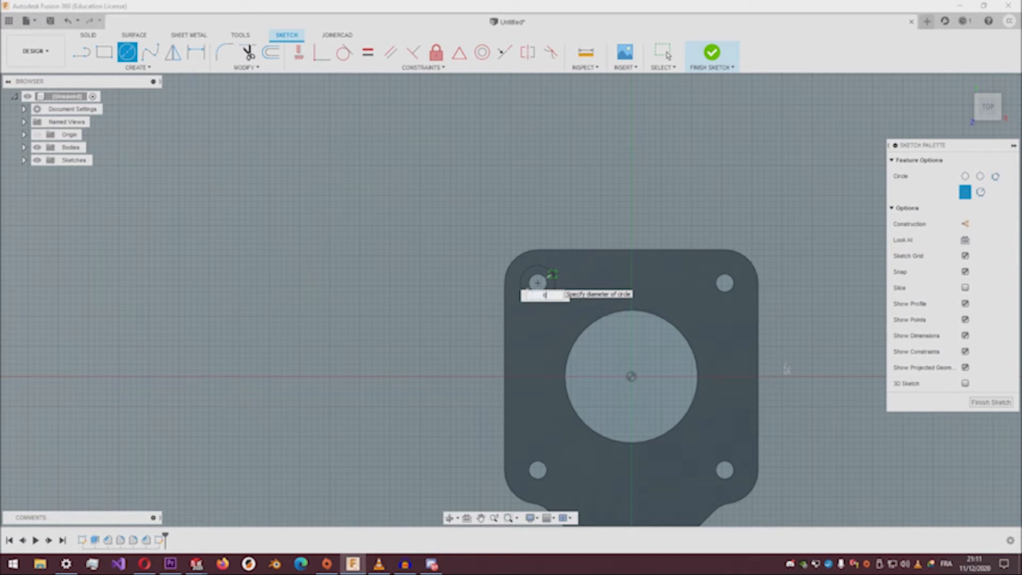
text(6)
key(Return)
key(Escape)
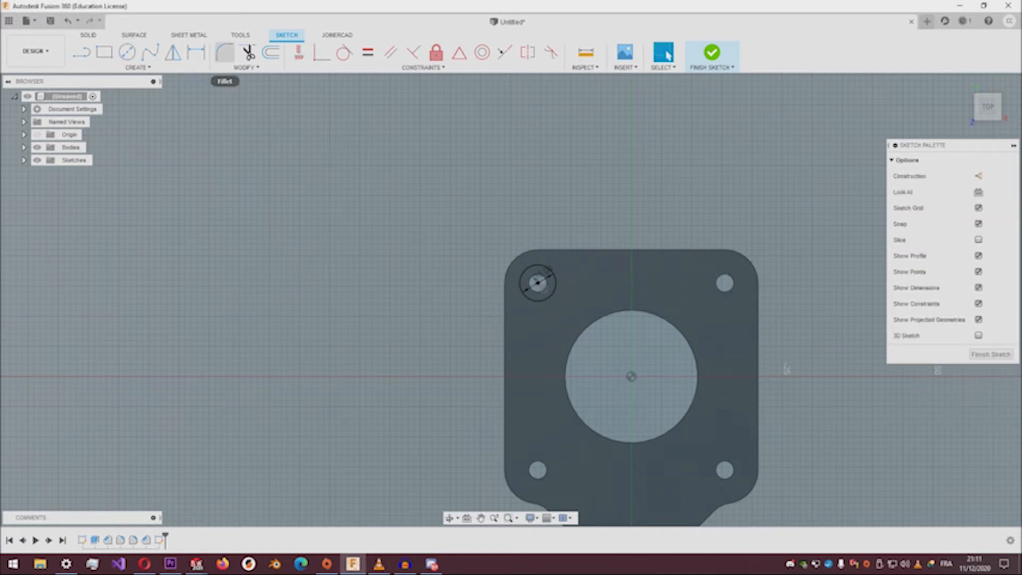
Step: Draw 6 mm circles centred on the other three corner holes of the plate
key(c)
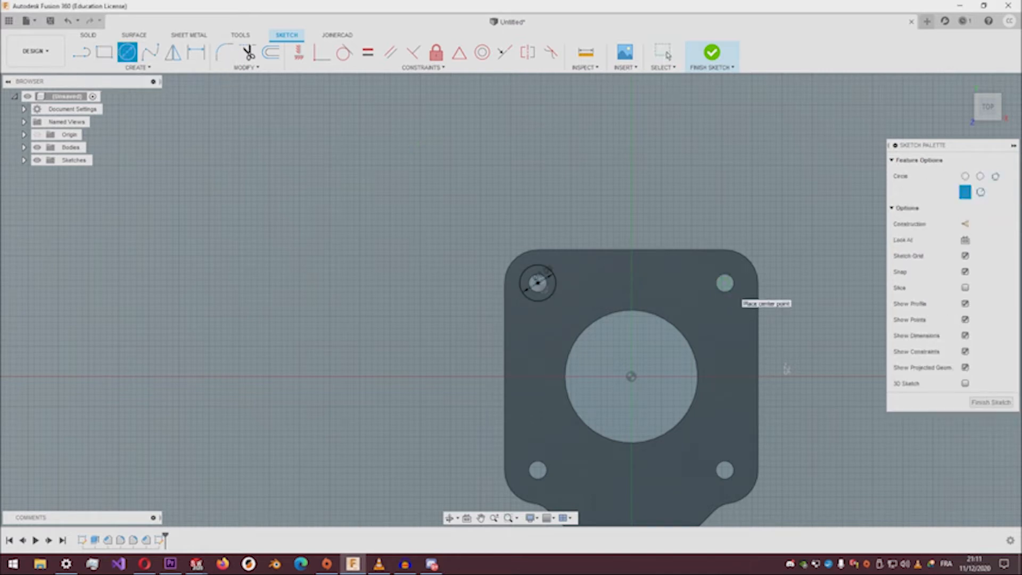
click(725, 283)
key(Return)
key(Escape)
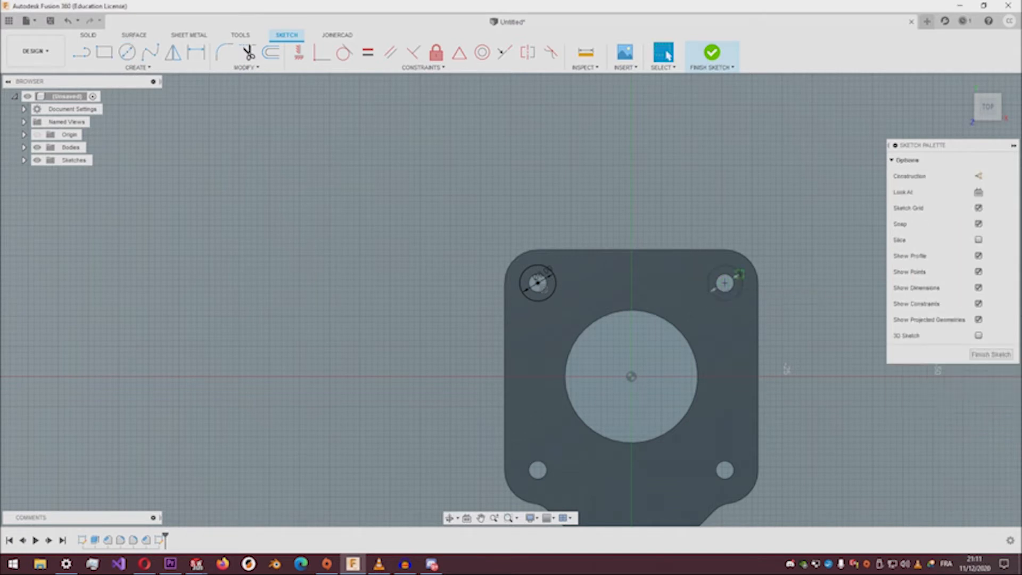
key(c)
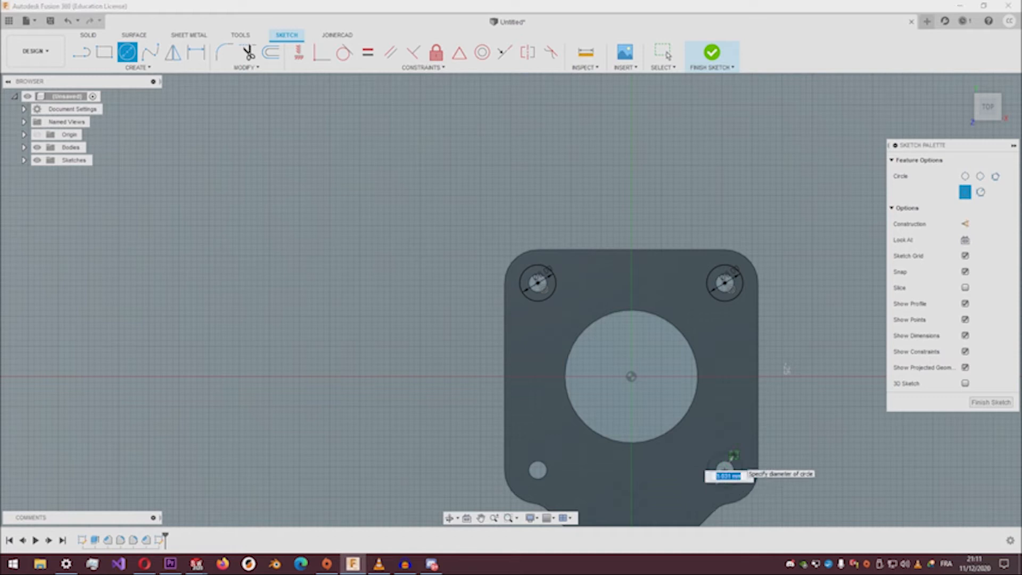
key(Return)
key(Escape)
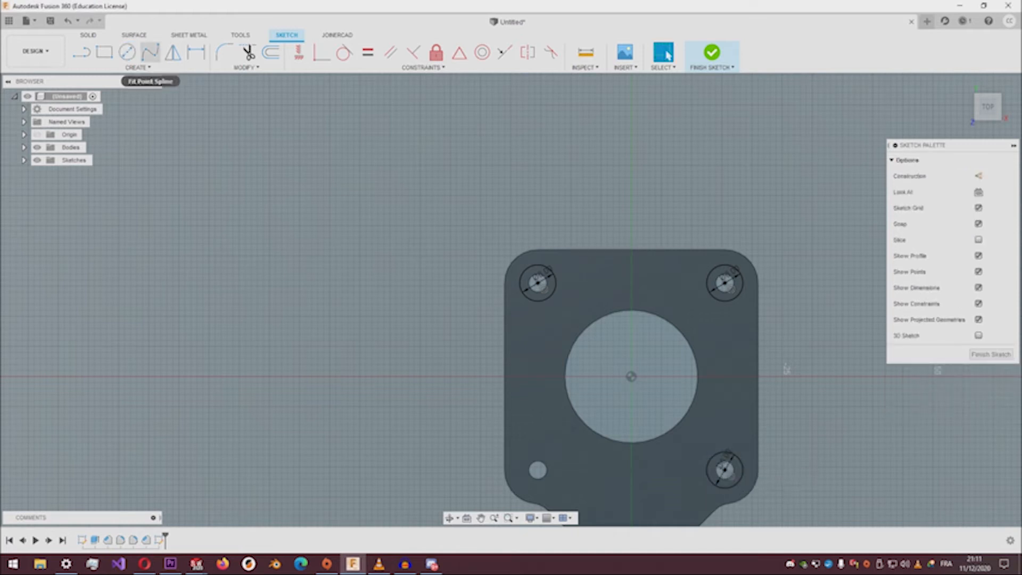
key(c)
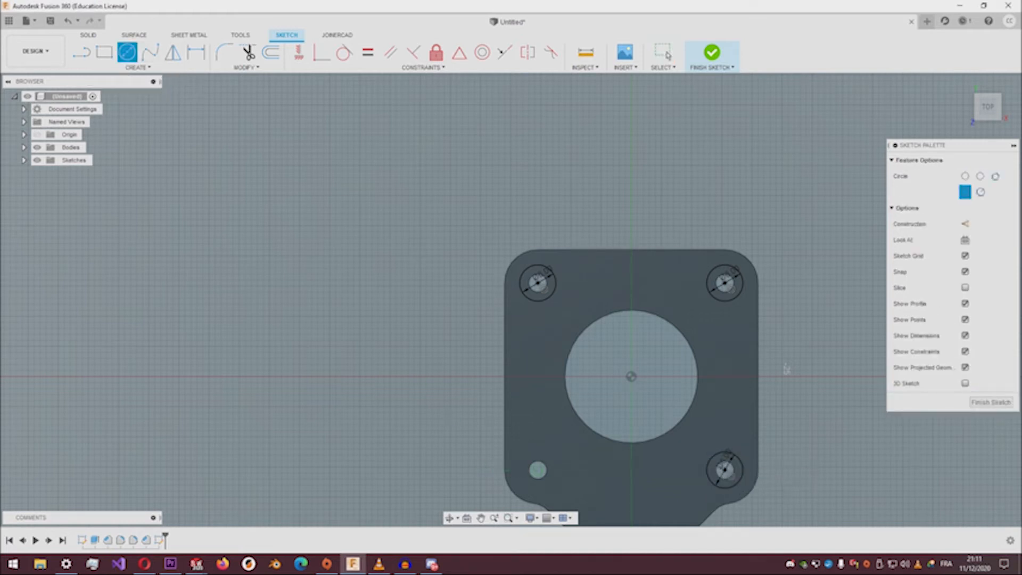
click(538, 469)
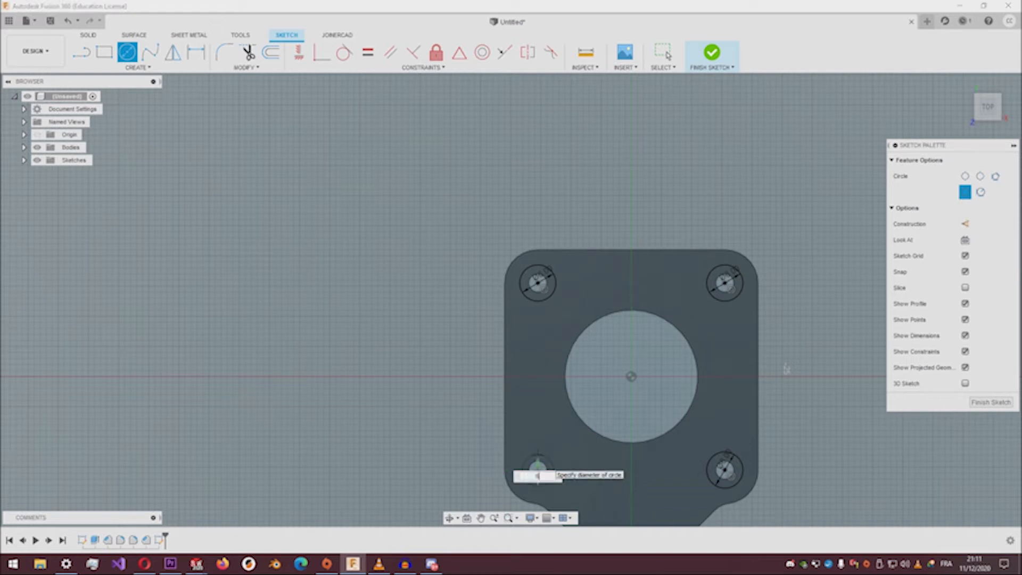
key(Return)
key(Escape)
Step: Extrude the four ring profiles around the corner holes downward as a cut to form counterbores
scroll(648, 377, down, 2)
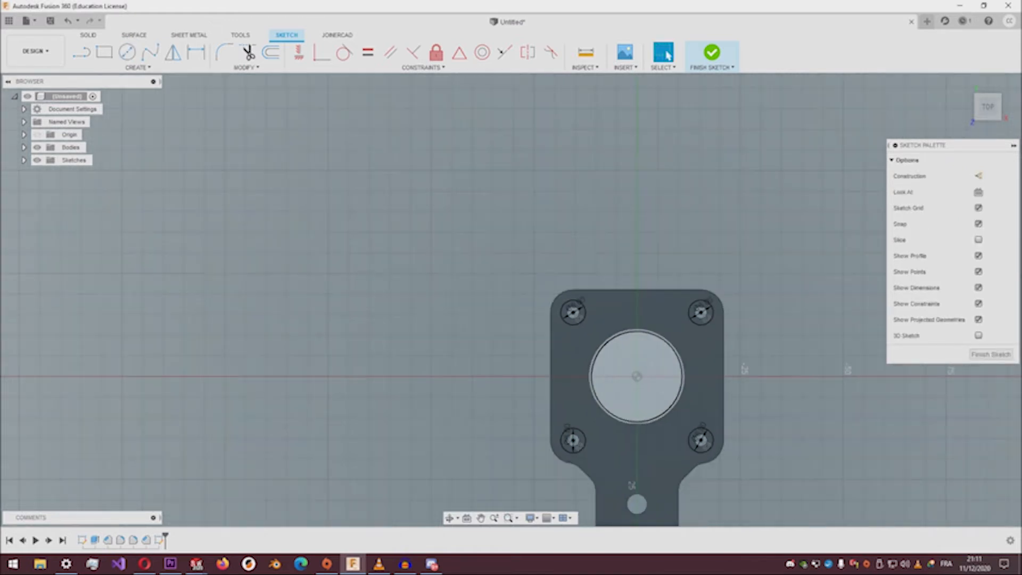
scroll(675, 400, up, 3)
middle_drag(791, 353, 767, 225)
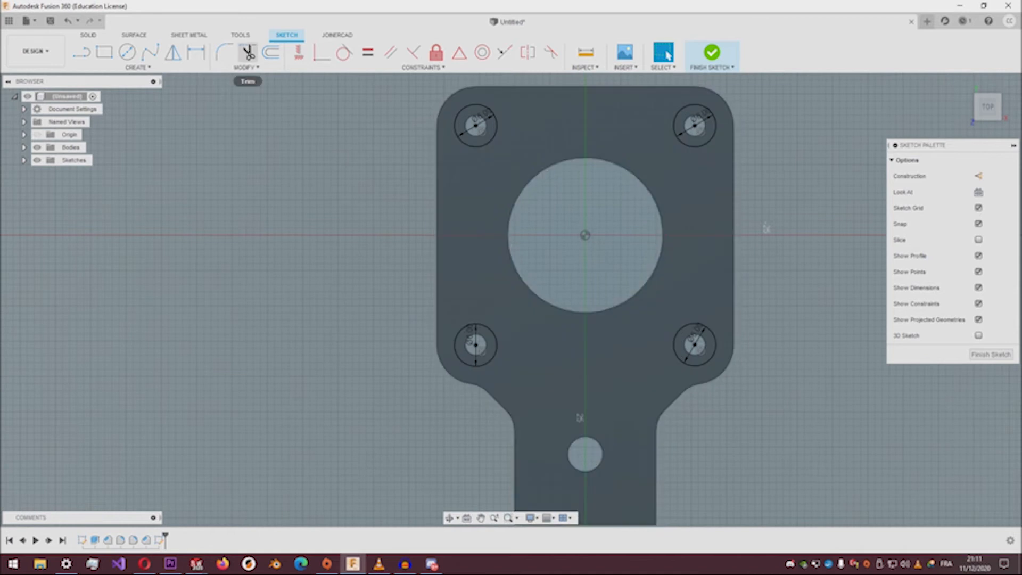
key(e)
click(469, 152)
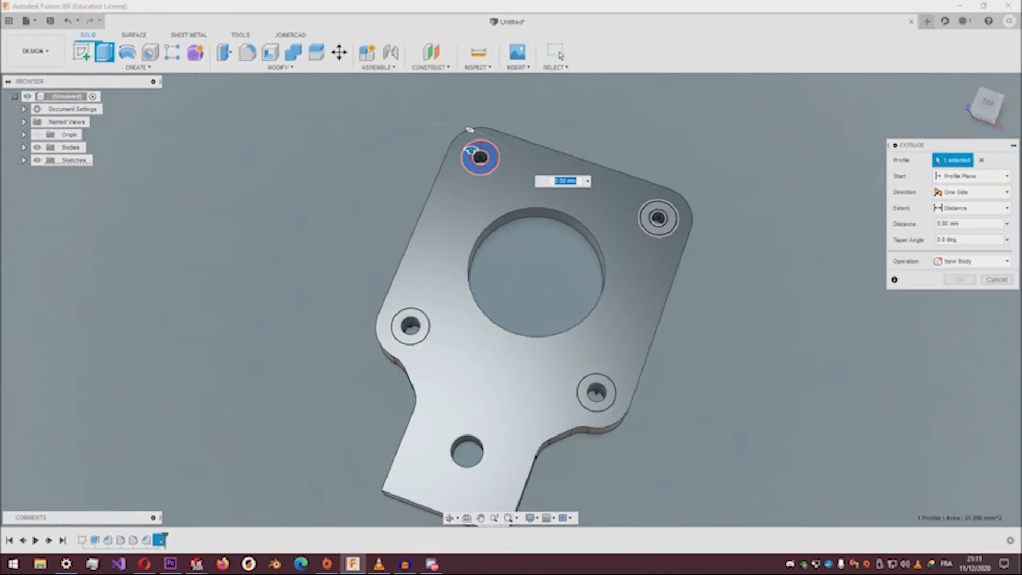
click(658, 219)
click(411, 326)
click(597, 393)
middle_drag(593, 391, 586, 336)
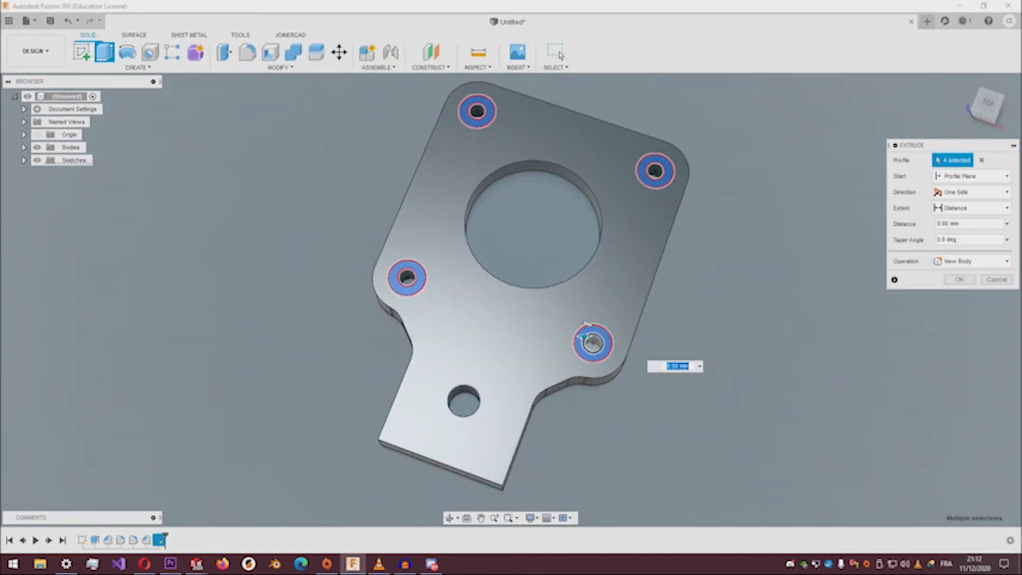
drag(584, 336, 580, 359)
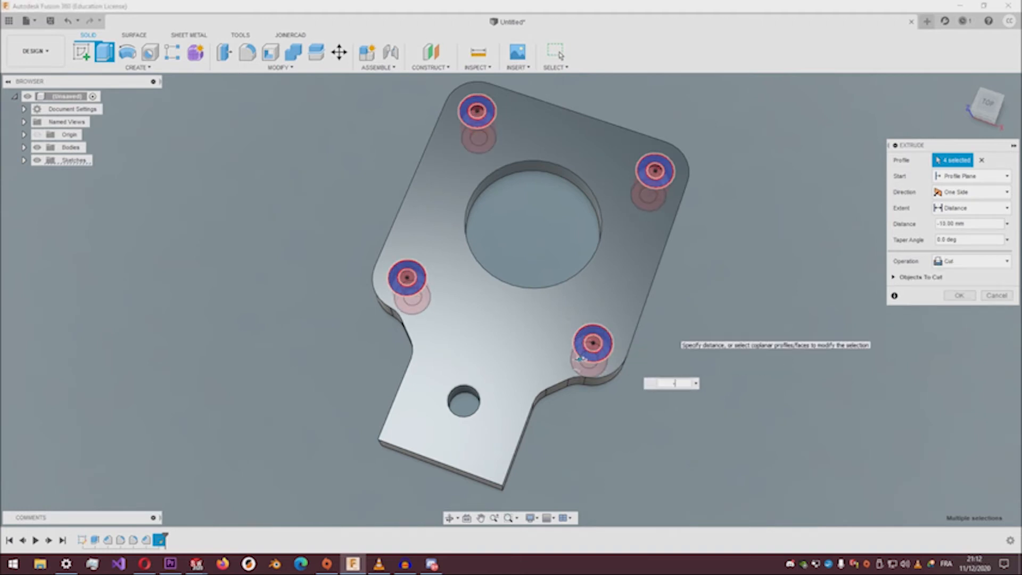
key(Return)
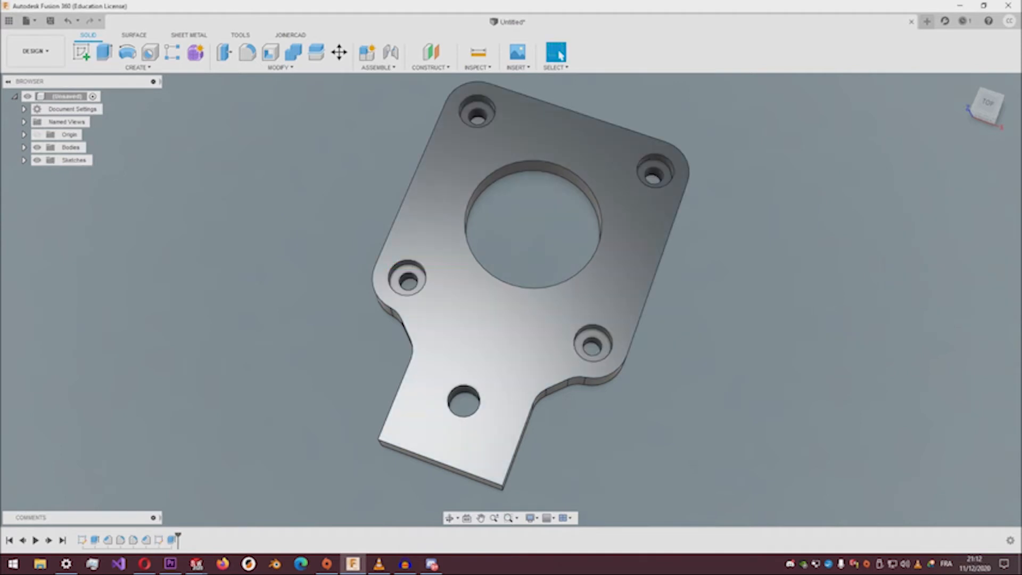
Step: Start a sketch on the plate's underside and draw a circumscribed hexagon centred on the tab hole
scroll(767, 113, up, 2)
scroll(627, 168, up, 4)
shift+middle_drag(627, 168, 627, 91)
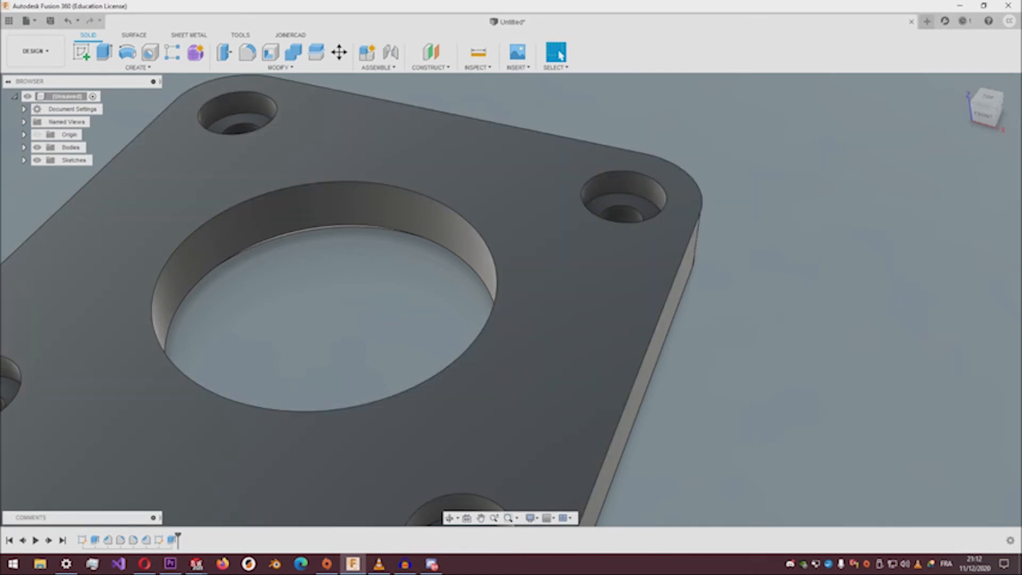
scroll(624, 225, down, 5)
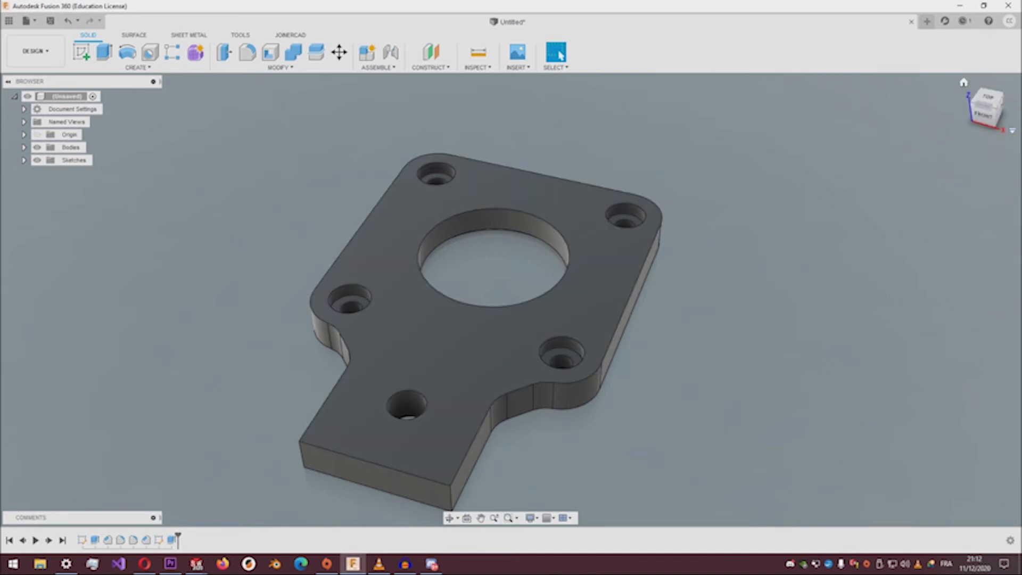
shift+middle_drag(490, 404, 485, 189)
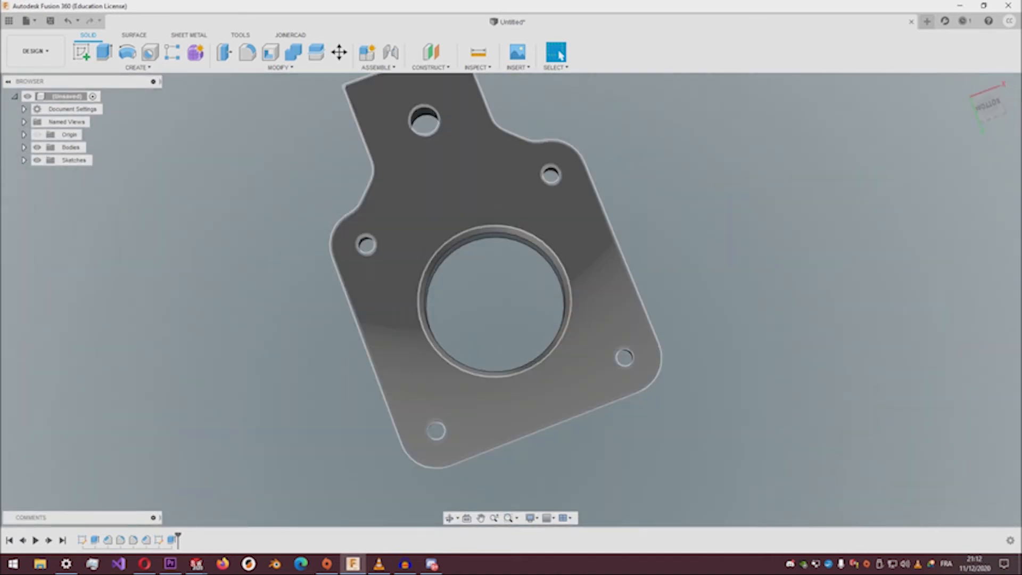
click(485, 189)
scroll(434, 106, down, 3)
scroll(434, 107, up, 2)
middle_drag(434, 107, 450, 209)
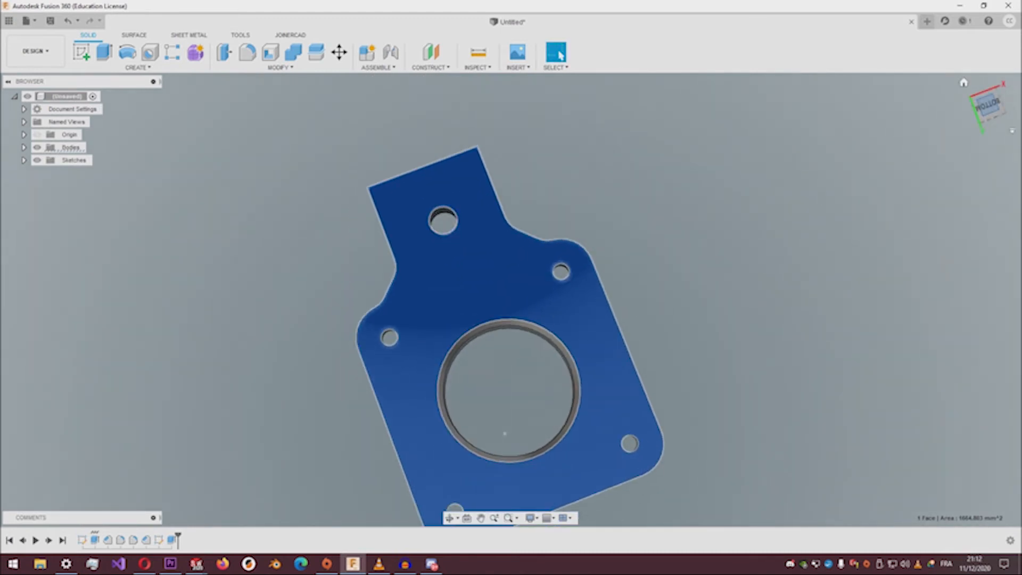
click(988, 105)
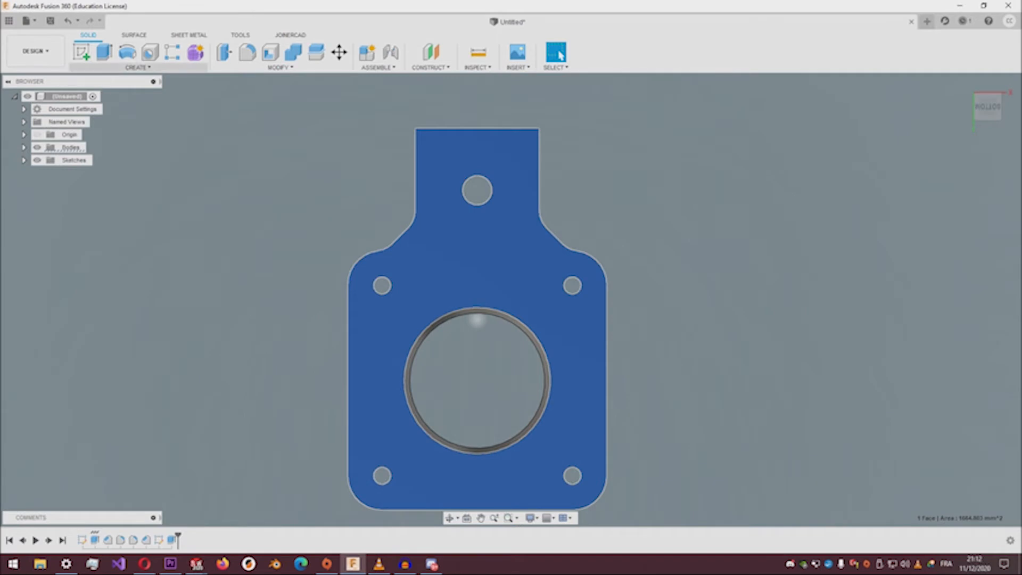
click(138, 67)
mouse_move(93, 126)
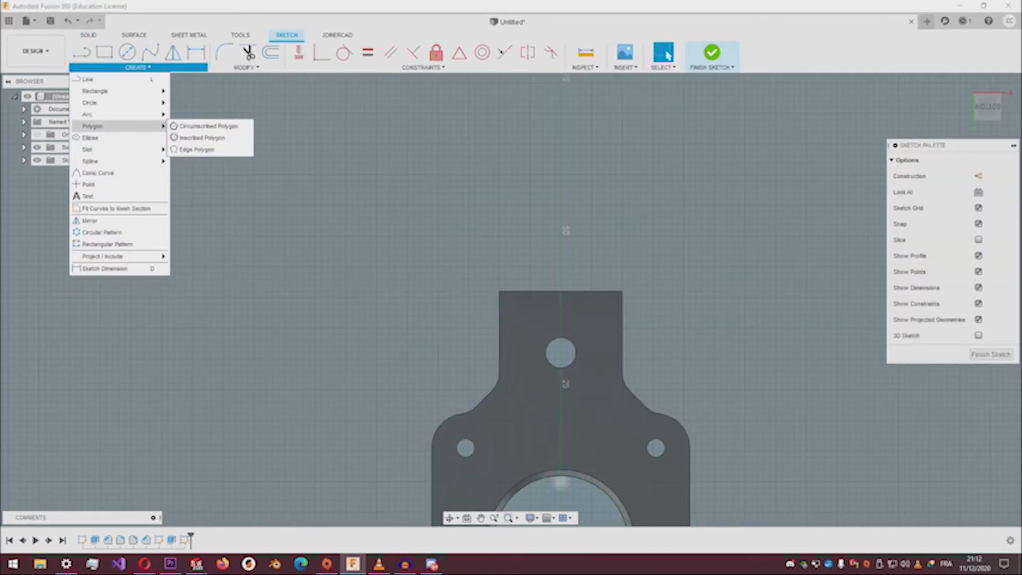
click(205, 126)
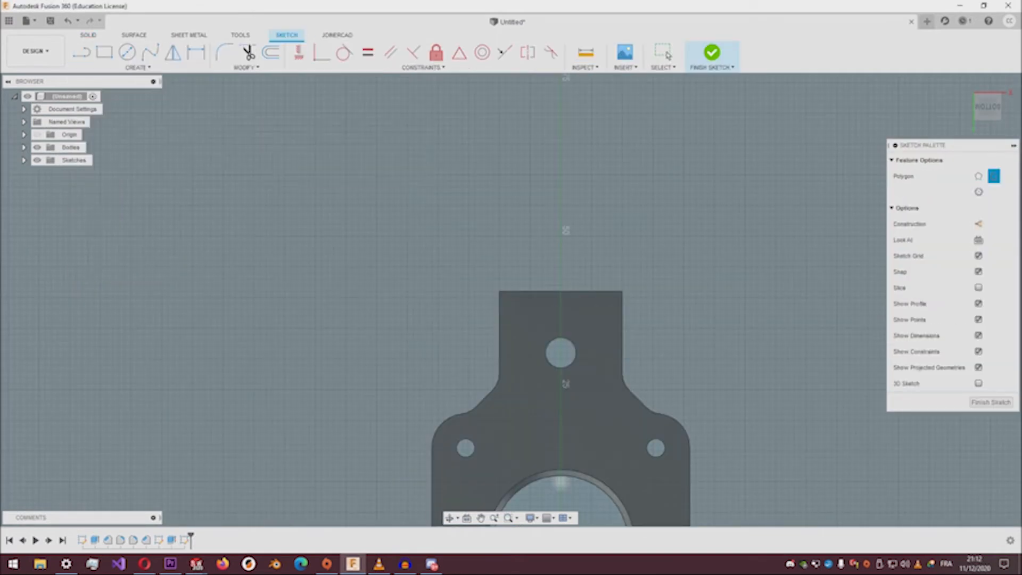
click(560, 353)
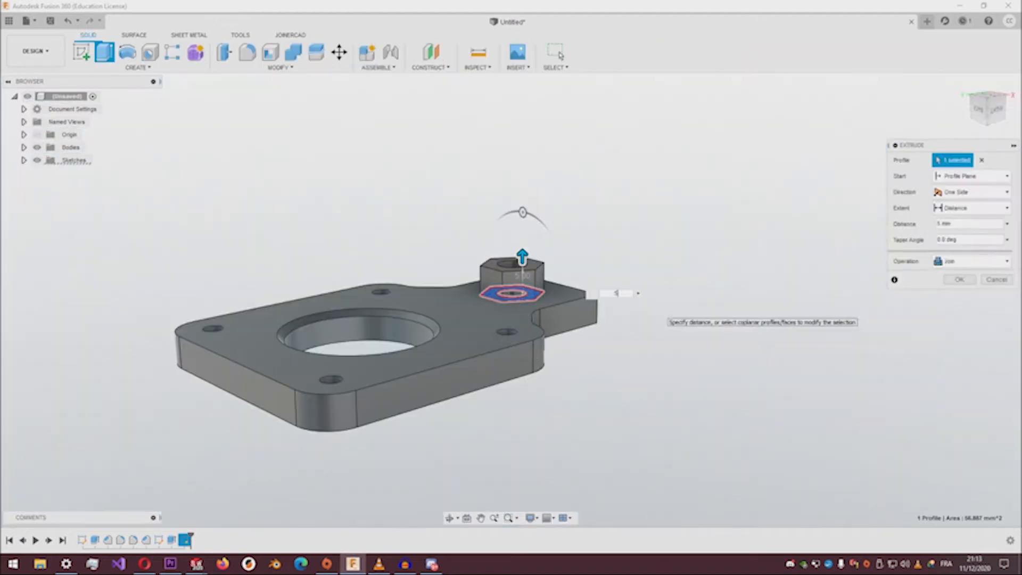
Step: Extrude the hexagonal profile around the tab hole by 5 mm and edit the feature into a -5 mm cut
key(Return)
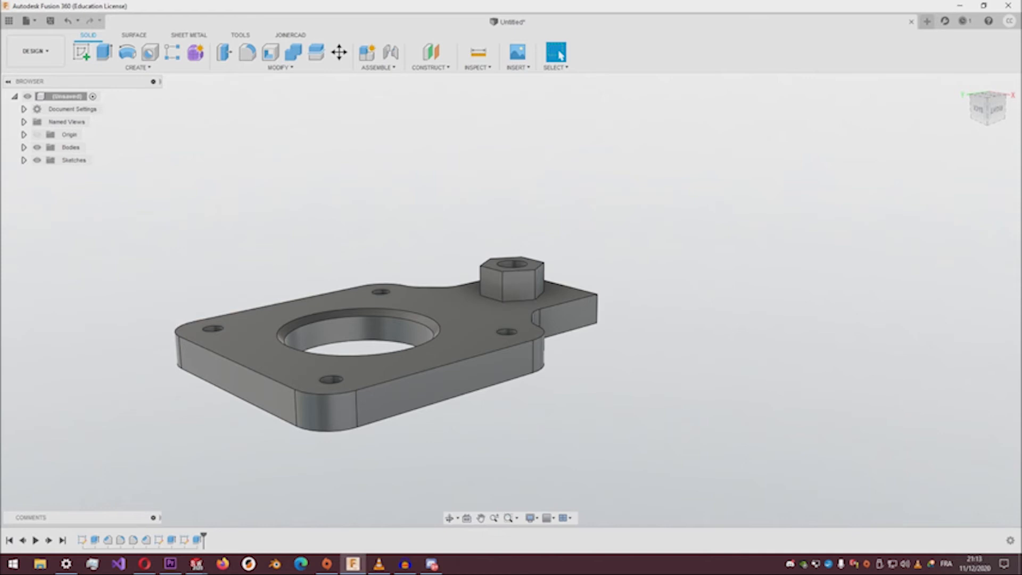
double_click(198, 540)
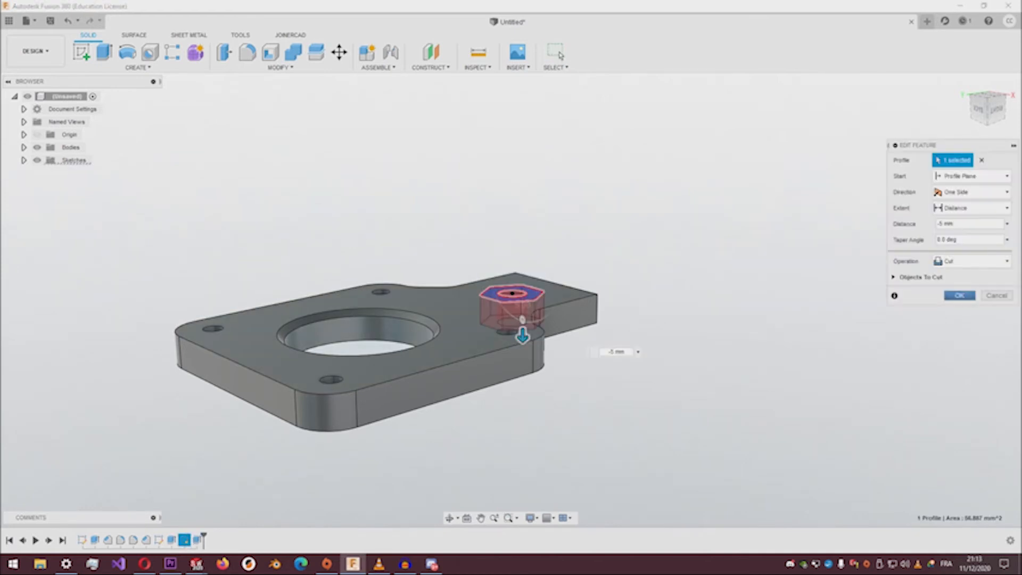
click(960, 295)
middle_drag(532, 266, 498, 344)
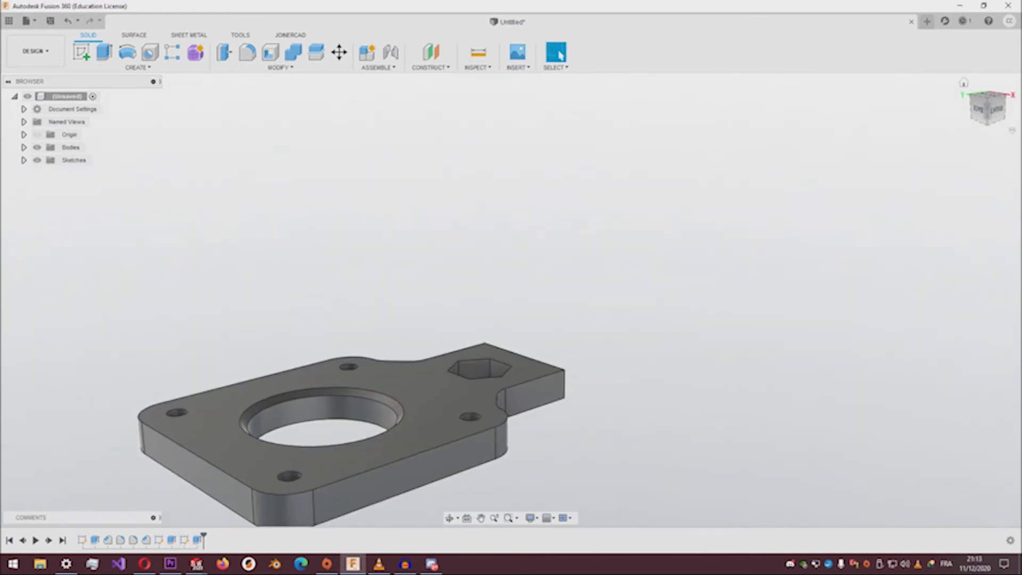
mouse_move(988, 109)
mouse_down()
mouse_move(983, 176)
mouse_move(958, 85)
mouse_move(960, 43)
mouse_move(970, 114)
mouse_up()
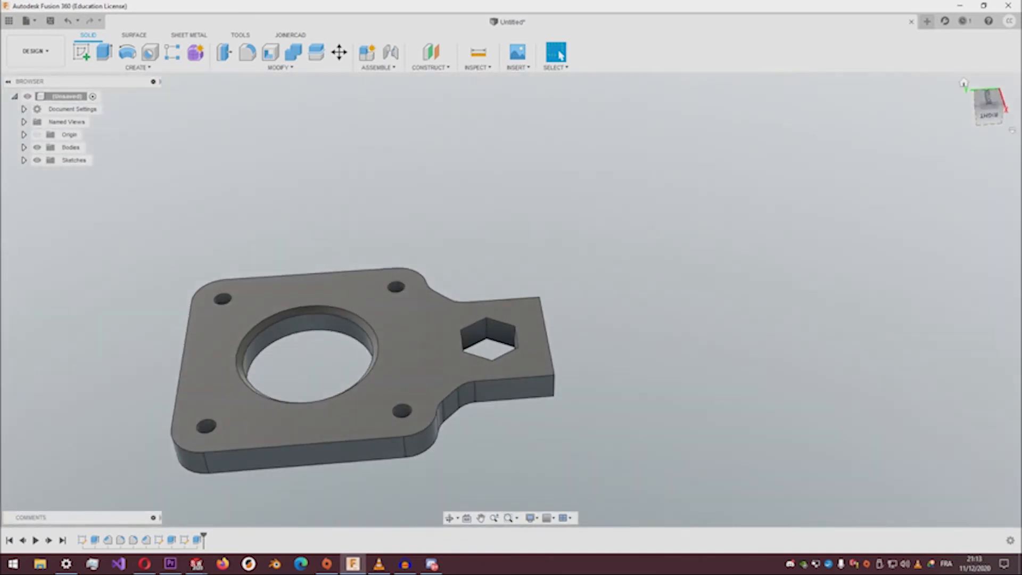
middle_drag(377, 339, 507, 307)
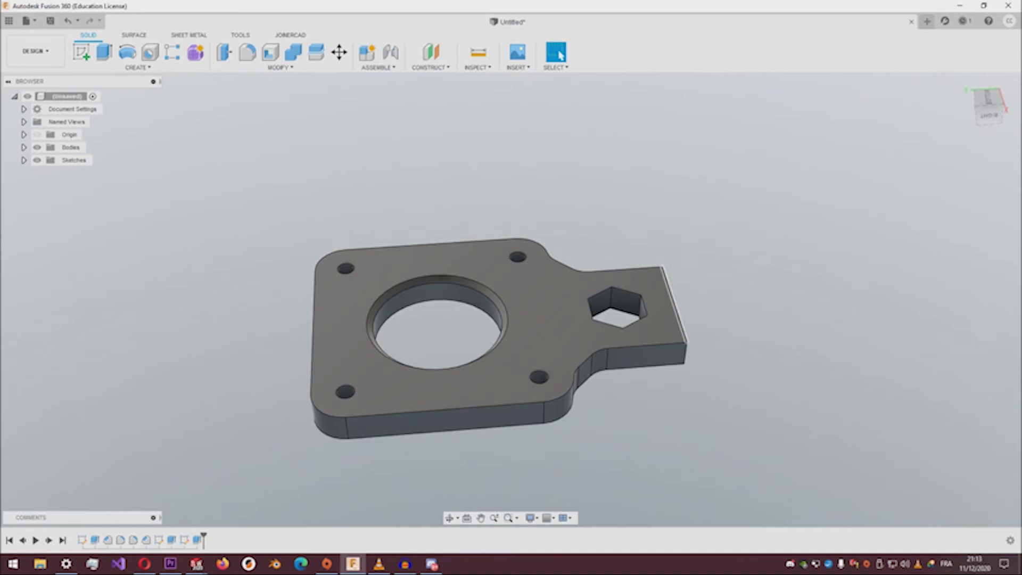
mouse_move(990, 109)
mouse_down()
mouse_move(988, 75)
mouse_move(978, 134)
mouse_move(1002, 103)
mouse_move(1008, 141)
mouse_up()
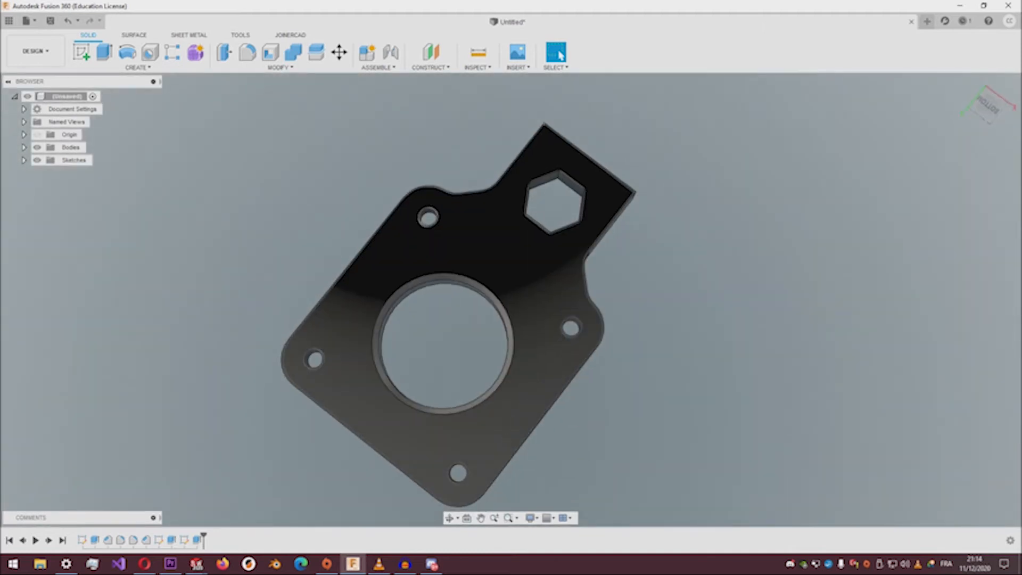
scroll(596, 258, down, 3)
middle_drag(588, 226, 569, 240)
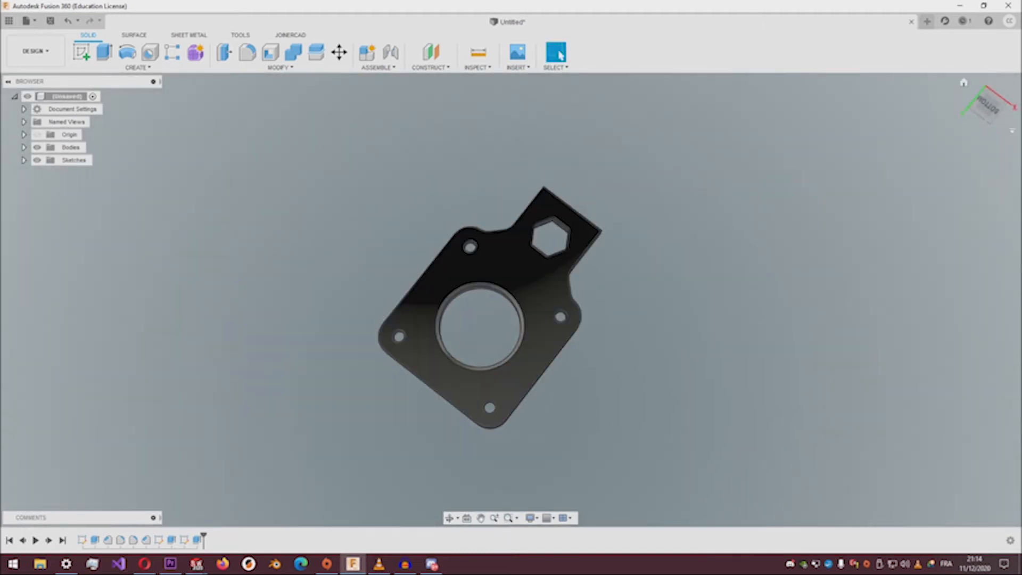
mouse_move(989, 106)
mouse_down()
mouse_move(986, 74)
mouse_move(978, 84)
mouse_move(993, 102)
mouse_move(993, 93)
mouse_up()
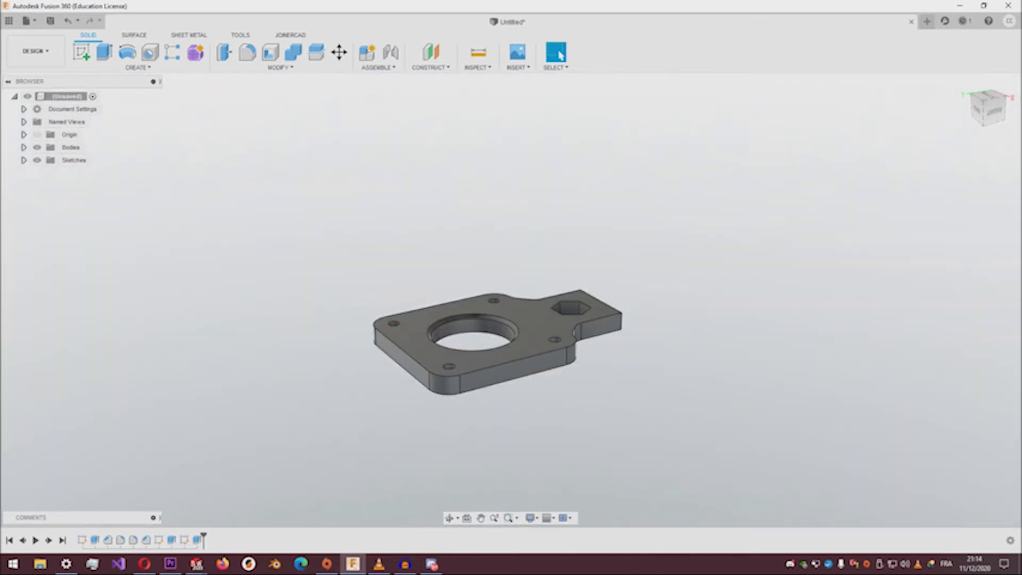
Step: Save the design in the Default Project under the name "nema 17"
click(9, 20)
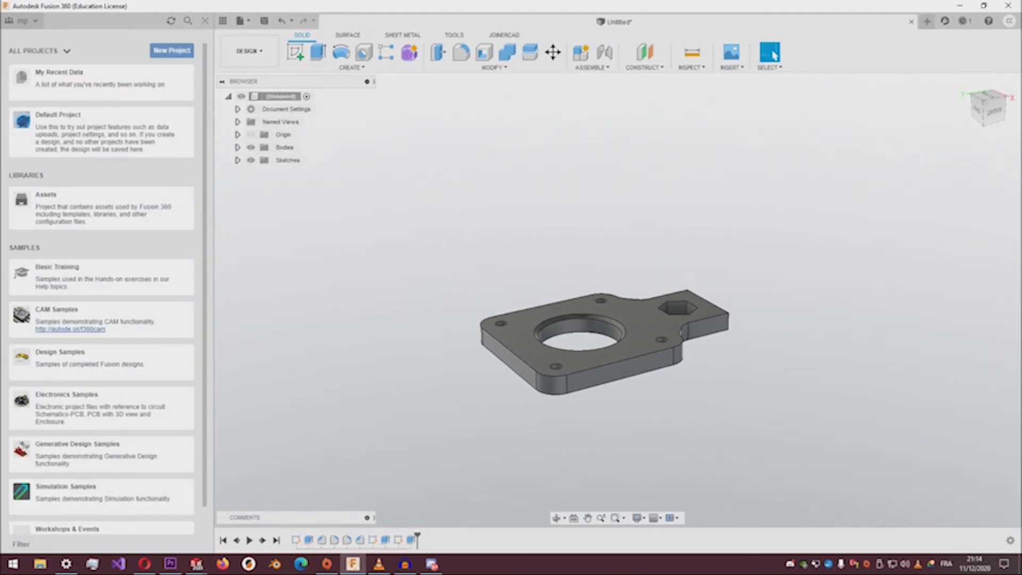
click(240, 20)
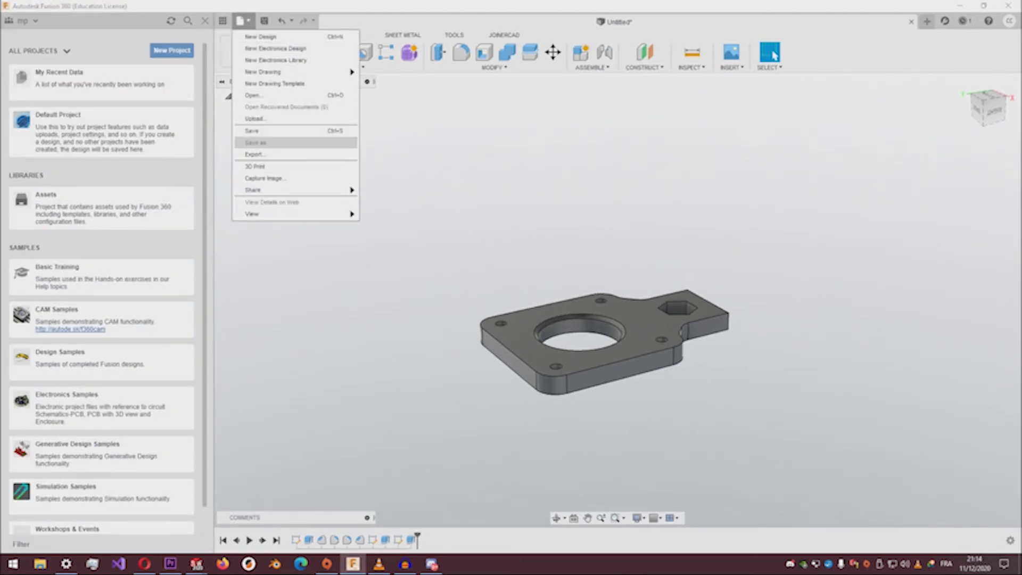
click(252, 130)
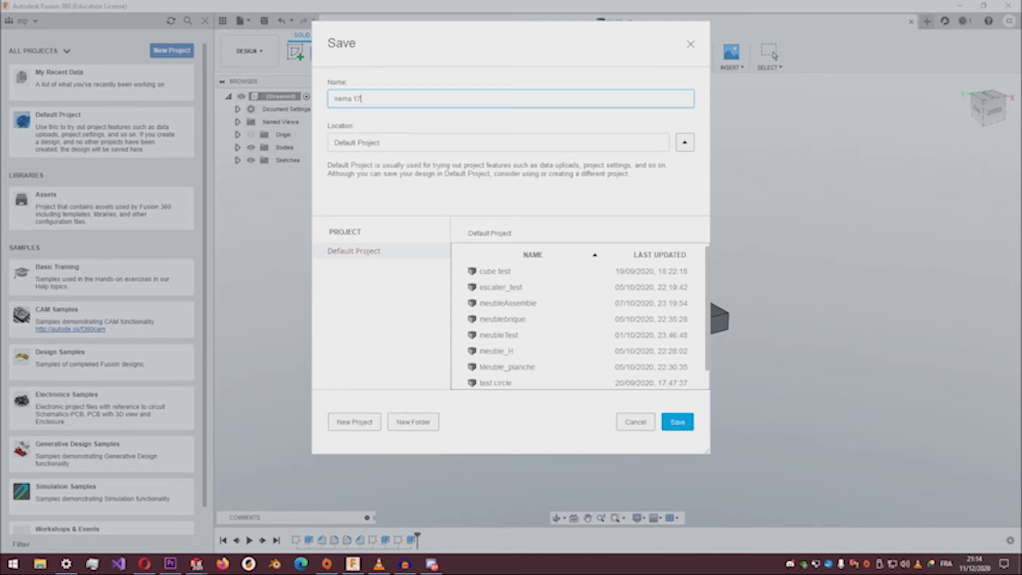
key(Return)
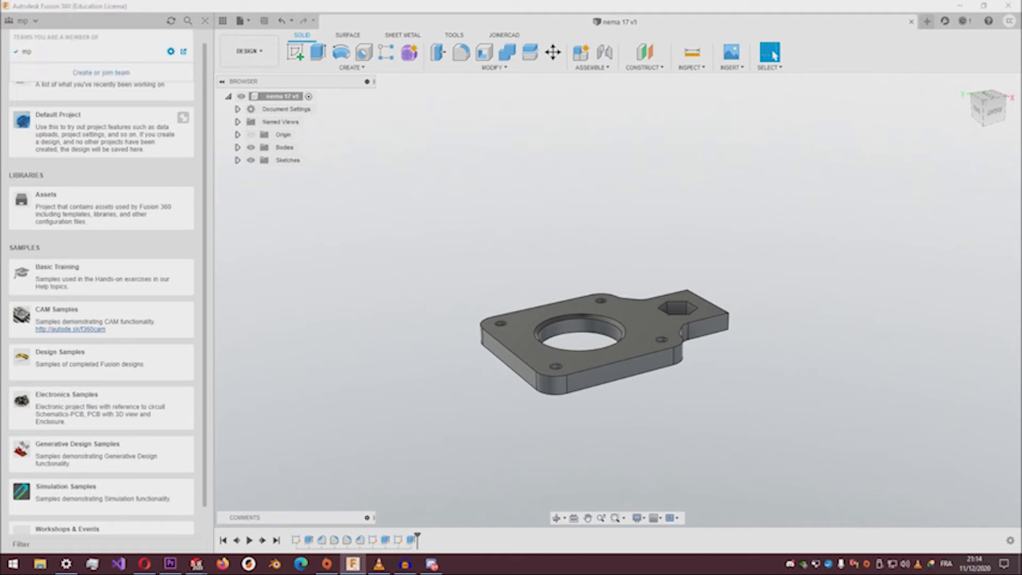
Step: Save a copy of the design in the Default Project under the name "roulement support"
click(240, 21)
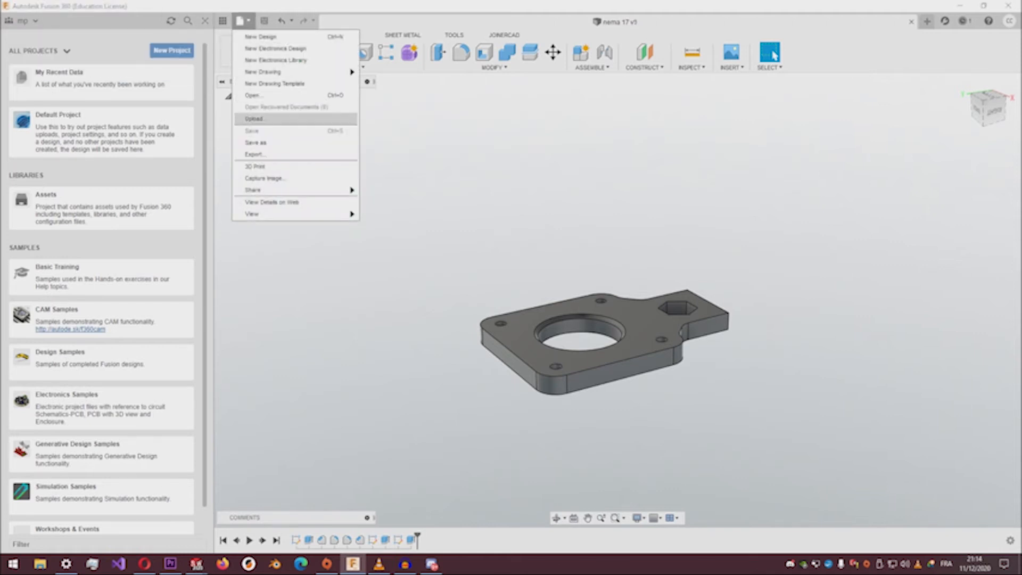
click(256, 142)
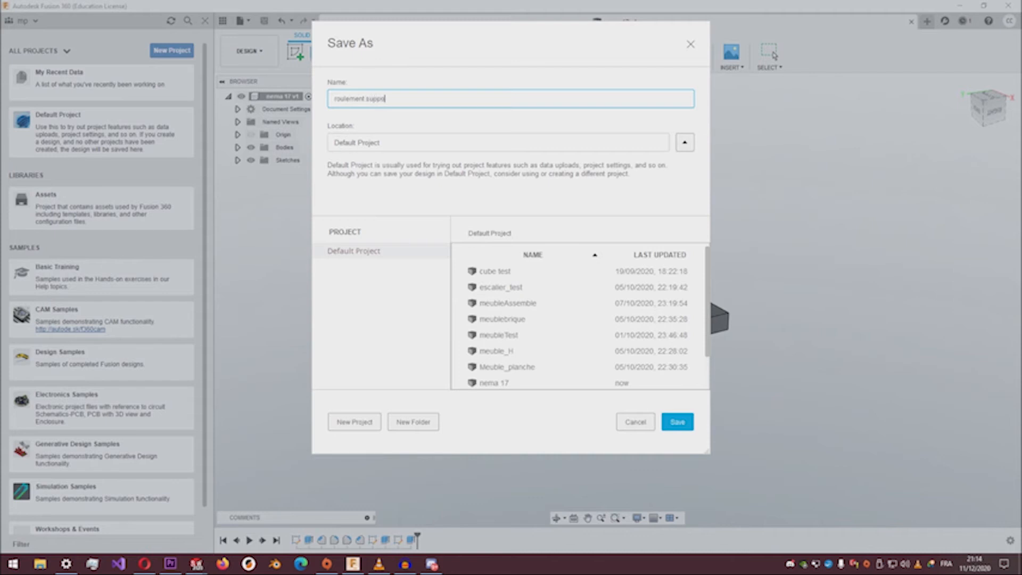
key(Return)
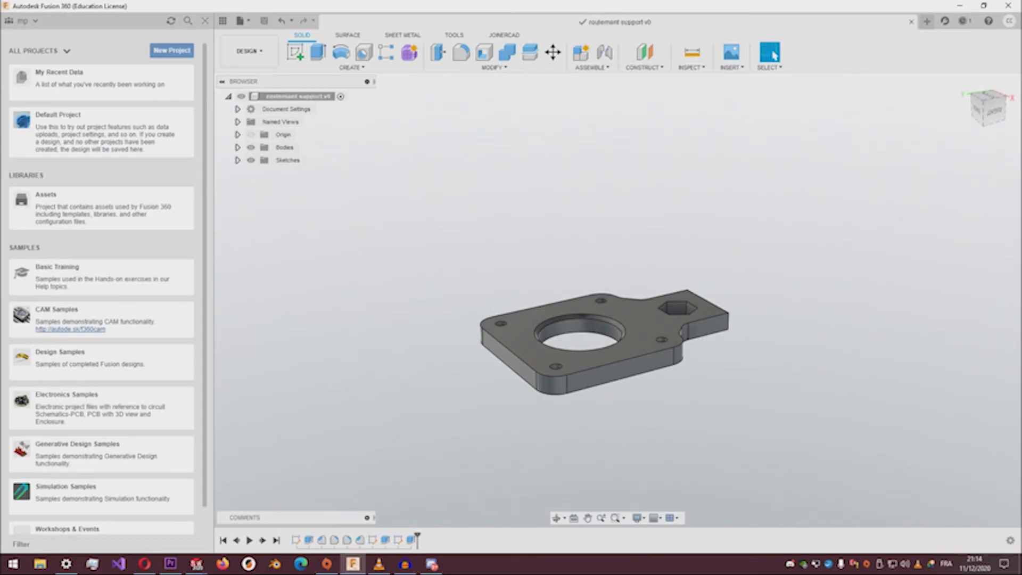
Step: Start a new sketch on the plate's underside face
scroll(633, 317, up, 4)
click(591, 332)
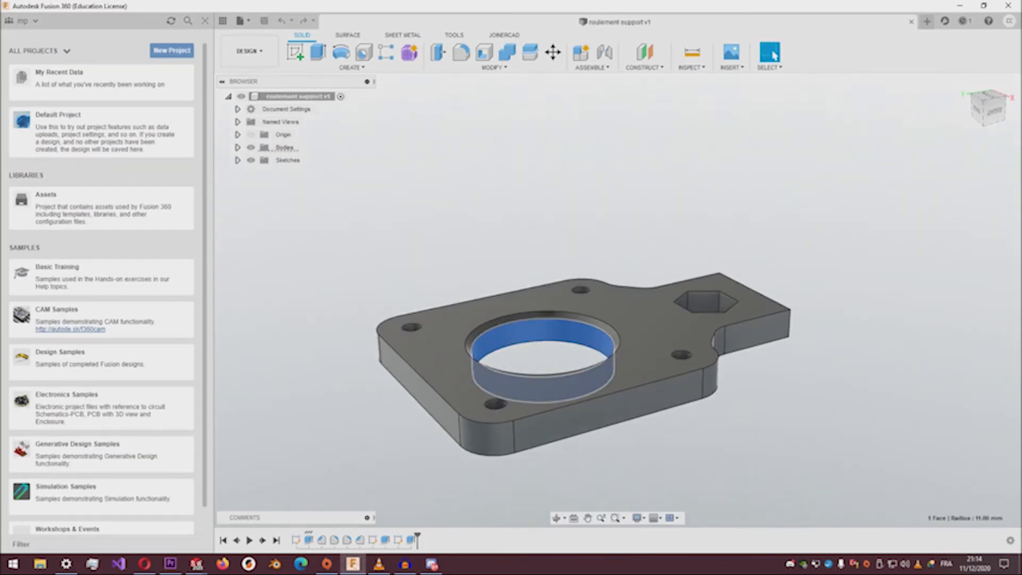
mouse_move(617, 299)
shift+middle_down()
mouse_move(594, 261)
mouse_move(579, 78)
mouse_move(578, 88)
shift+middle_up()
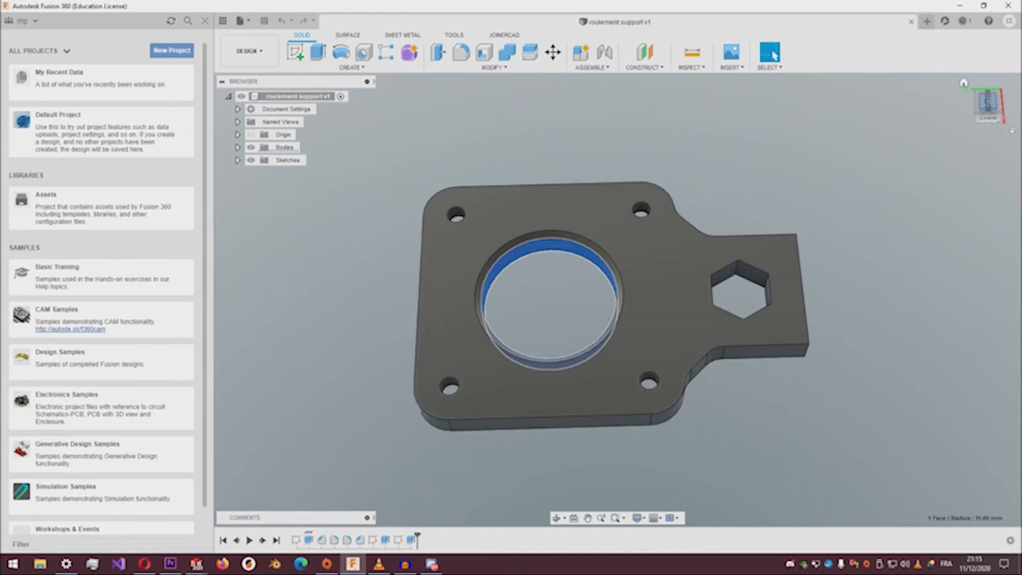
mouse_move(618, 300)
shift+middle_down()
mouse_move(615, 346)
mouse_move(626, 288)
shift+middle_up()
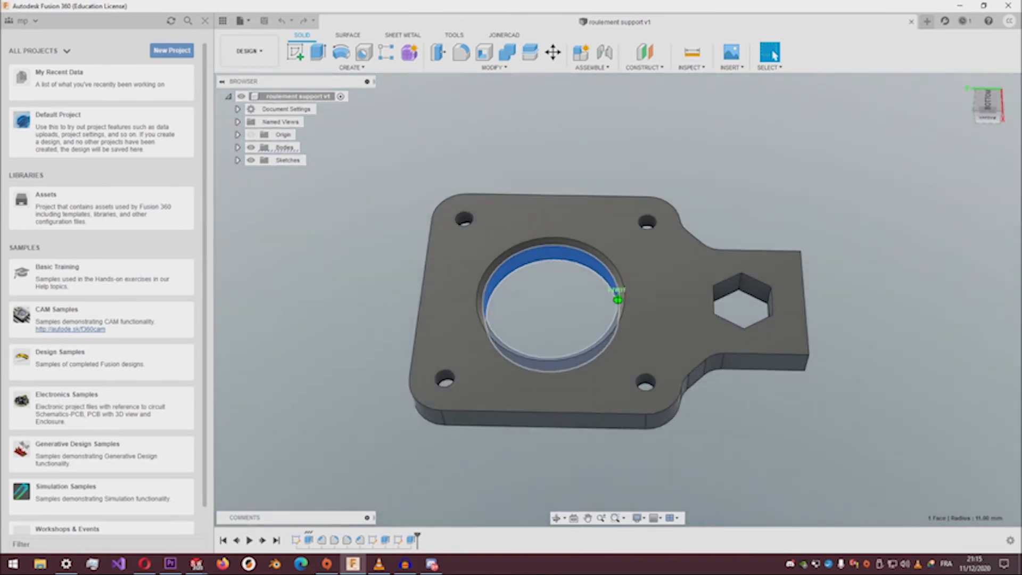
click(652, 288)
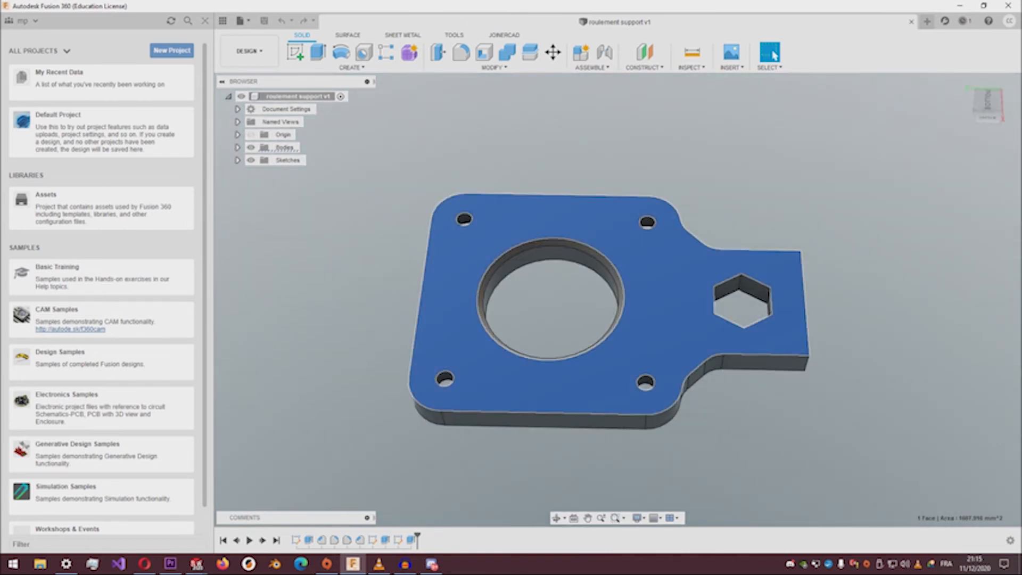
click(295, 51)
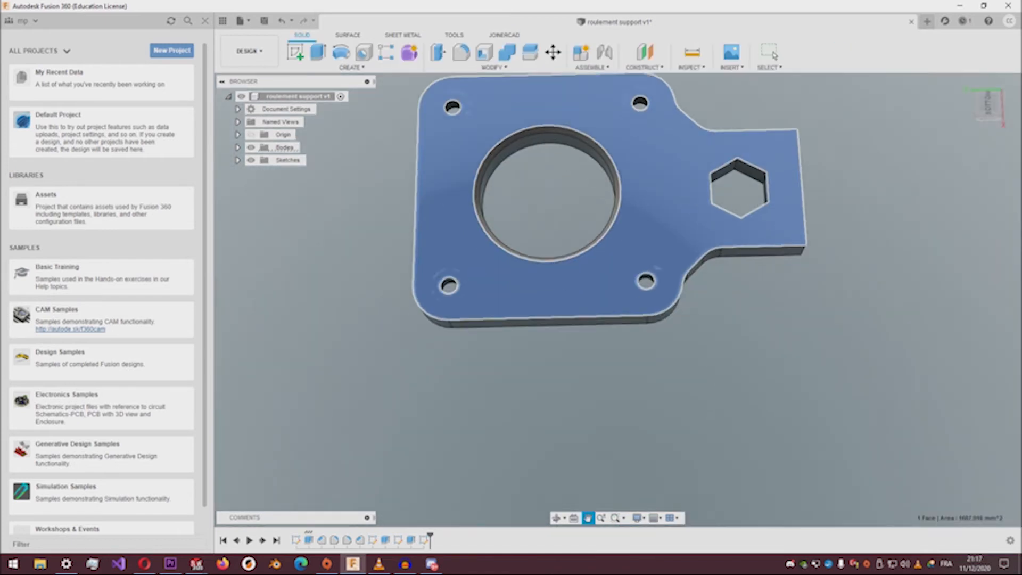
mouse_move(618, 299)
shift+middle_down()
mouse_move(623, 242)
mouse_move(612, 367)
mouse_move(622, 229)
mouse_move(617, 338)
mouse_move(622, 284)
shift+middle_up()
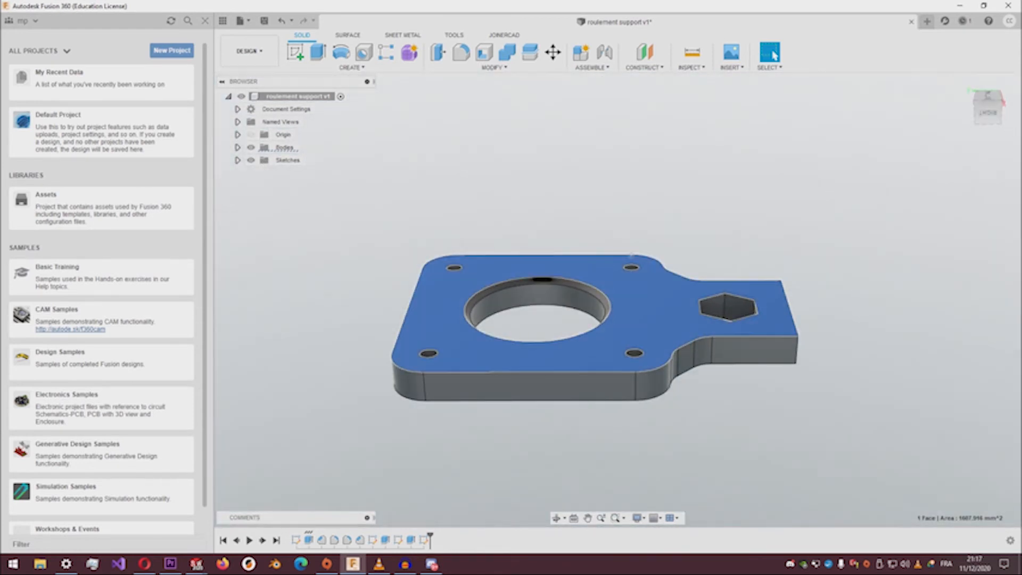
click(295, 51)
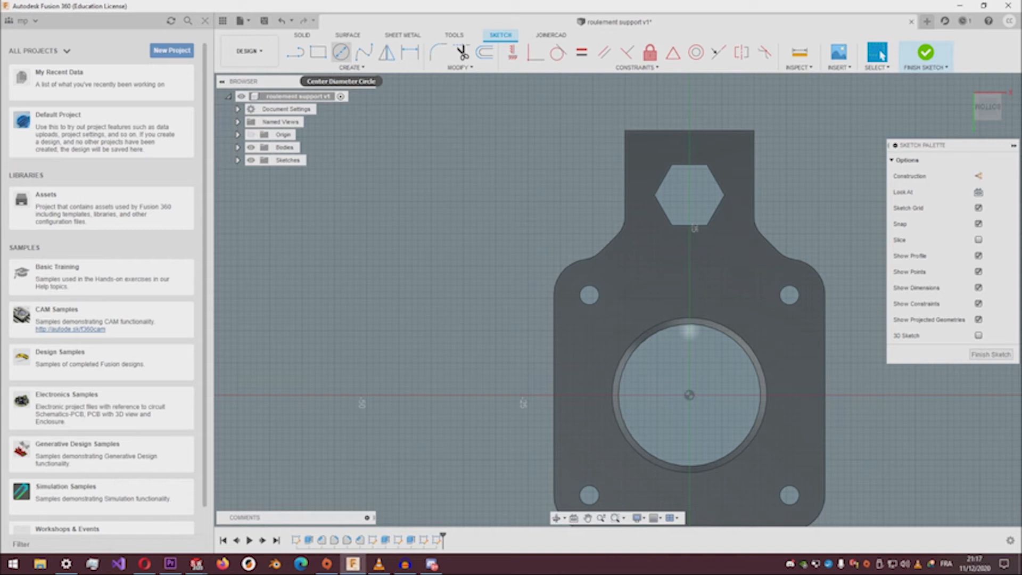
Step: Draw a 20 mm square with a diagonal over the tab, a circle at its midpoint, and 22 mm and 28 mm circles centred on the main hole
click(319, 52)
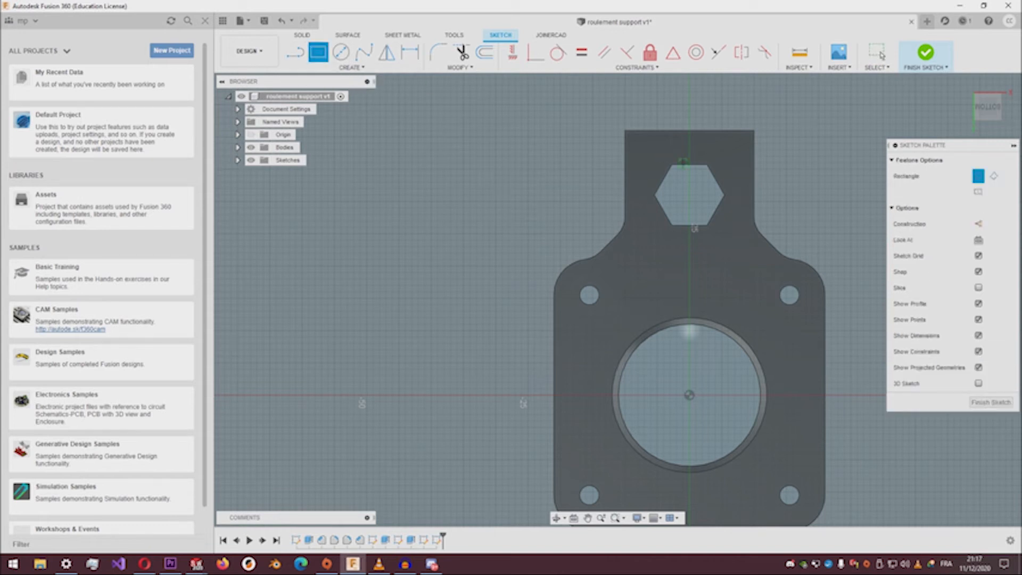
click(628, 133)
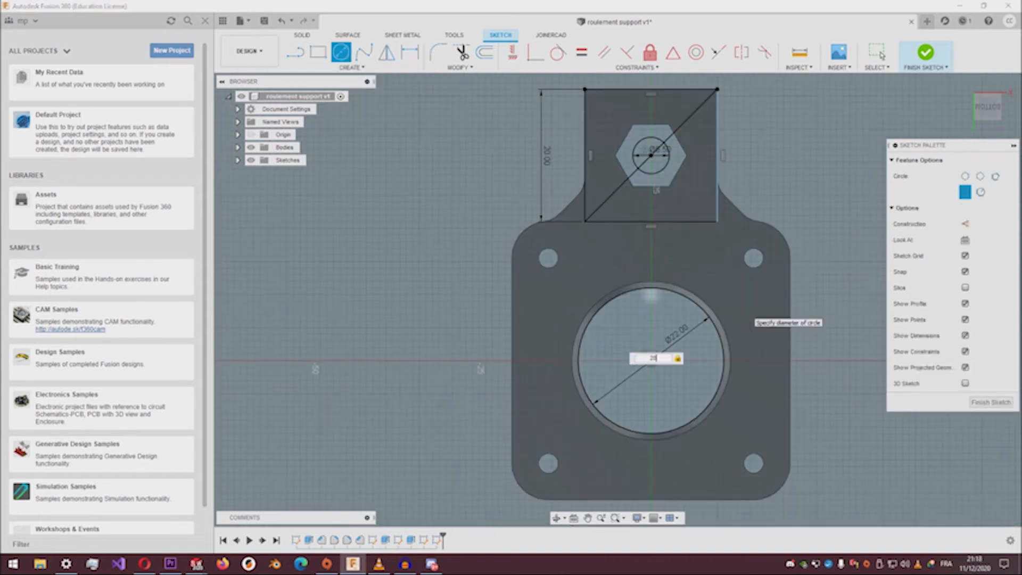
key(Return)
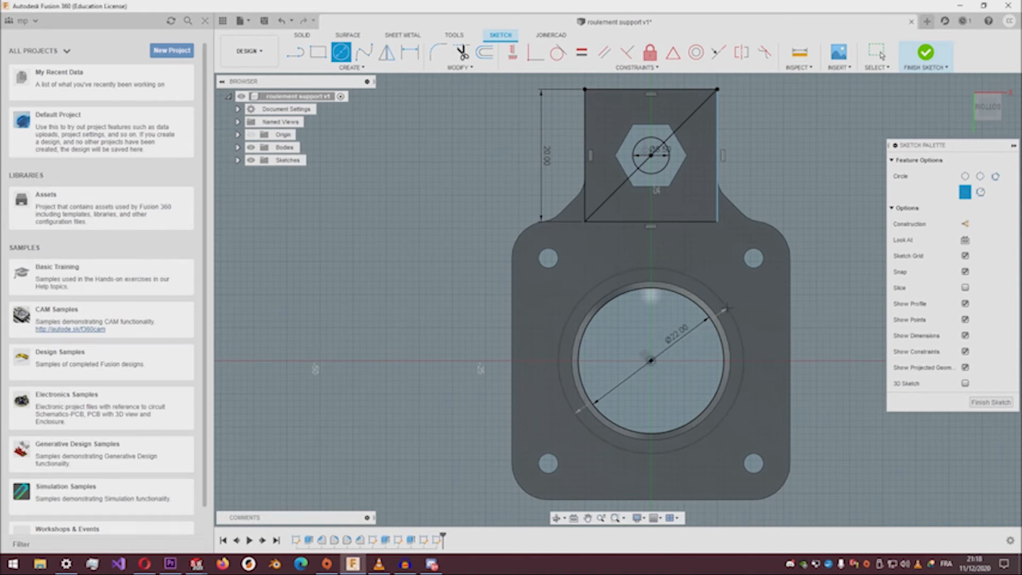
key(Escape)
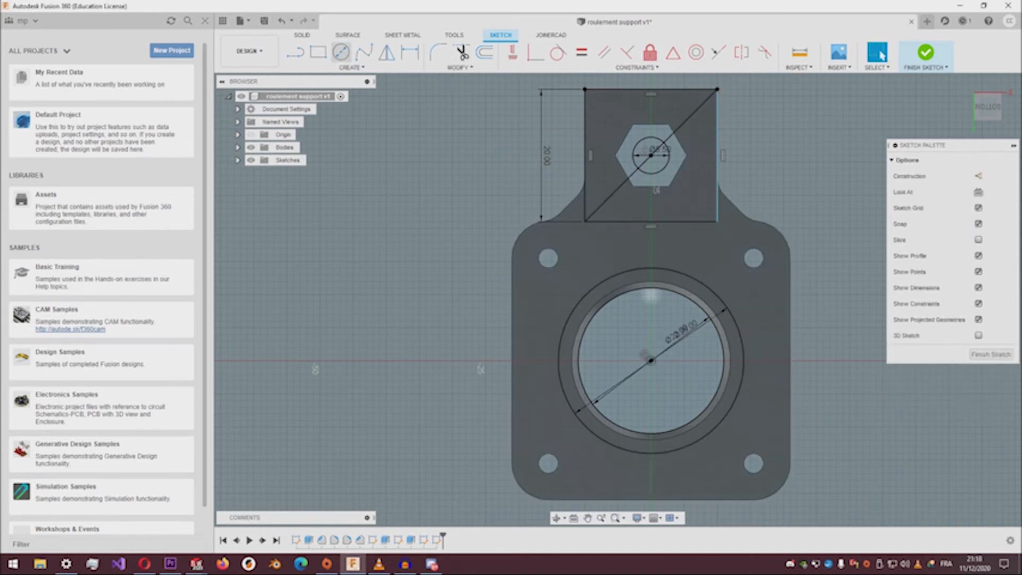
Step: Draw two vertical lines extending the tab square's sides to the 28 mm circle and finish the sketch
click(296, 54)
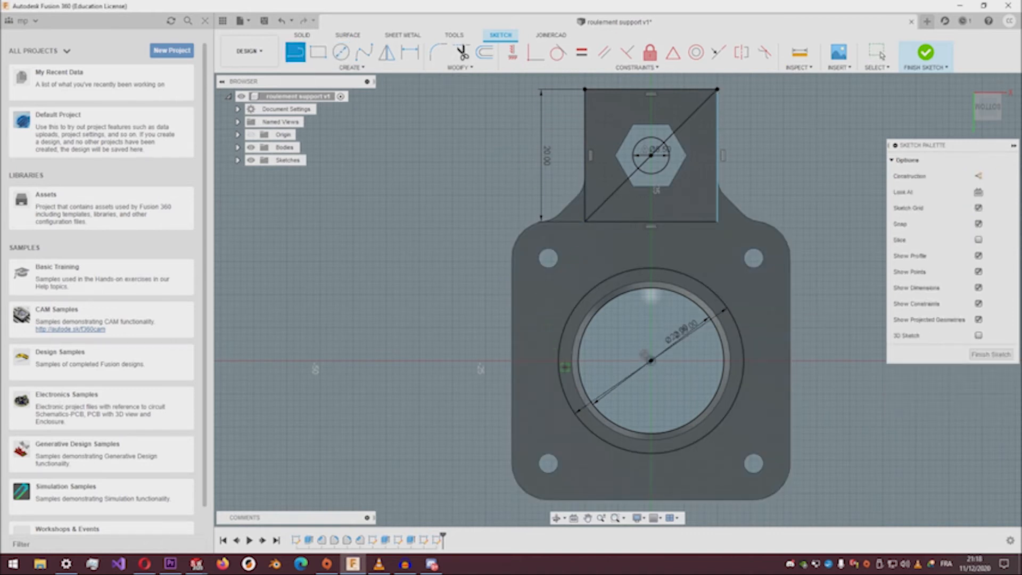
click(585, 221)
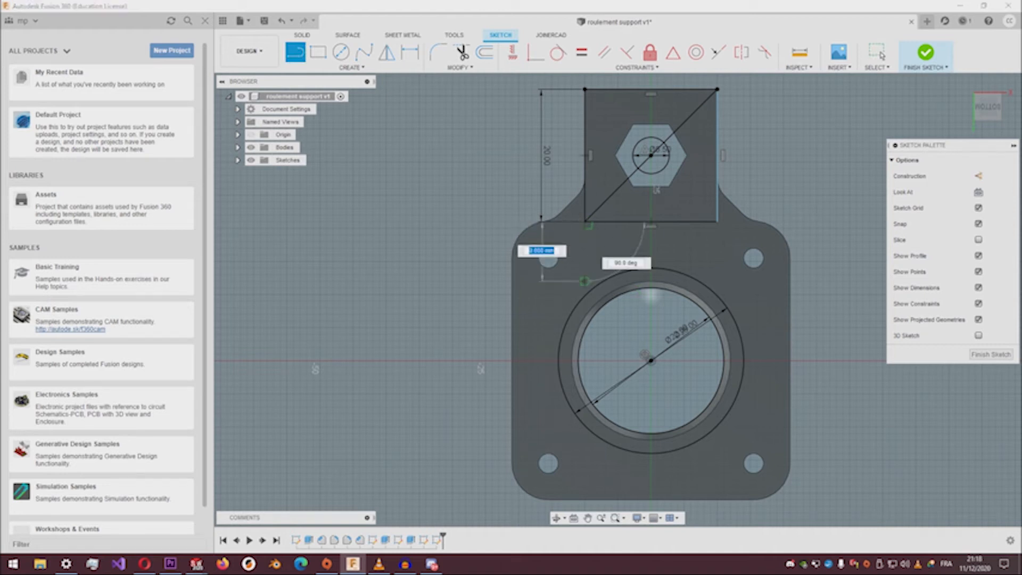
click(584, 295)
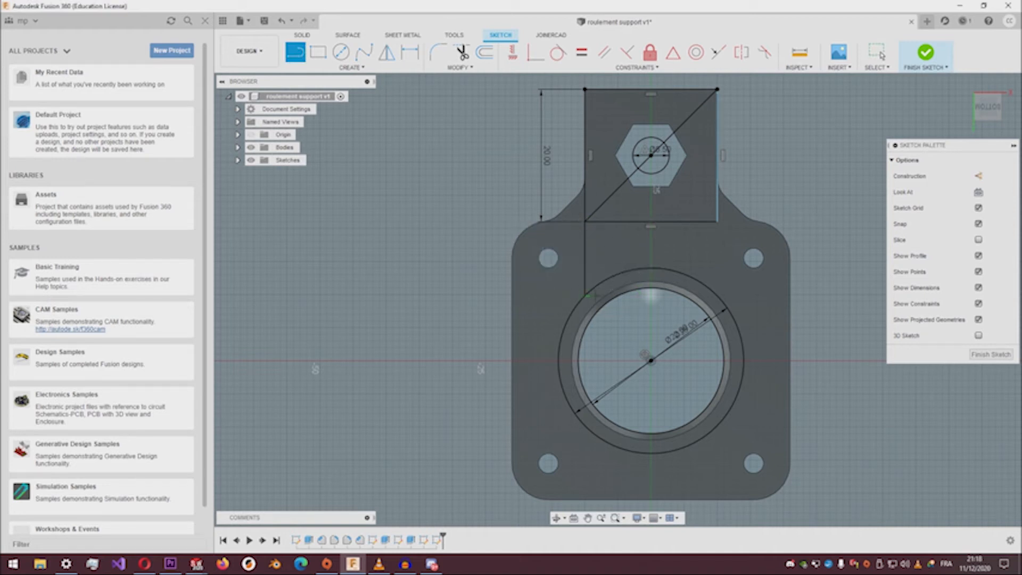
click(717, 221)
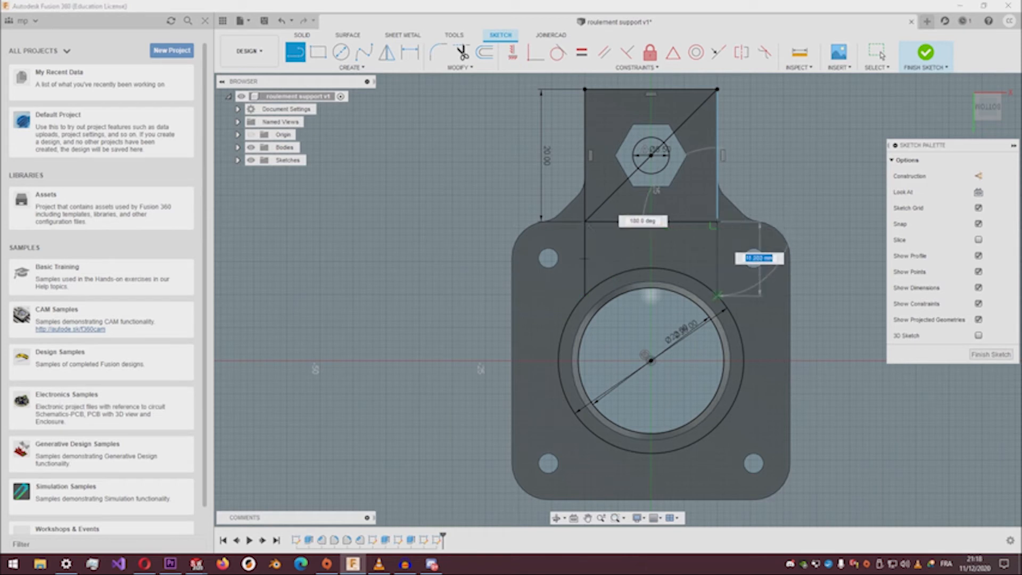
click(717, 292)
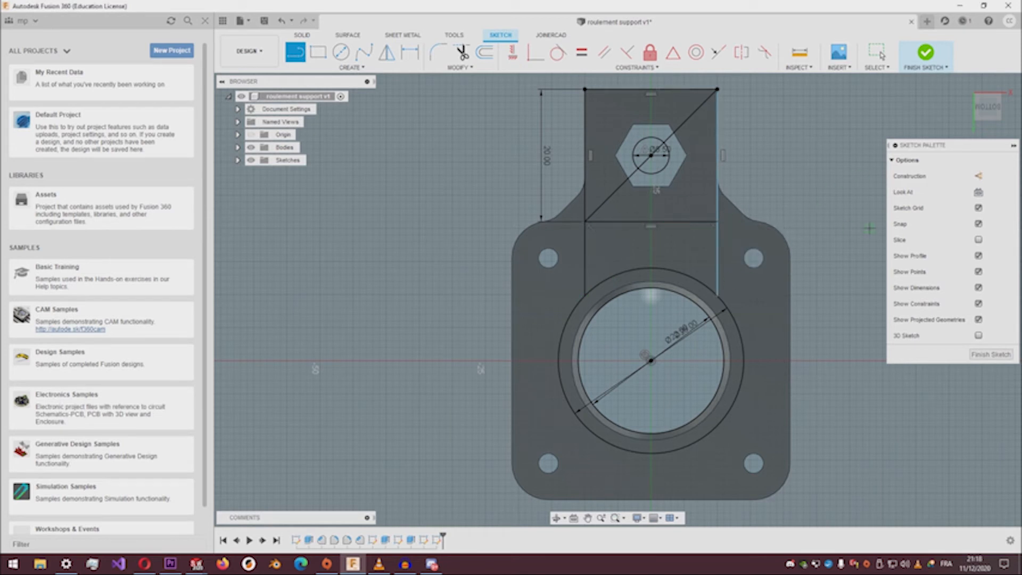
click(925, 53)
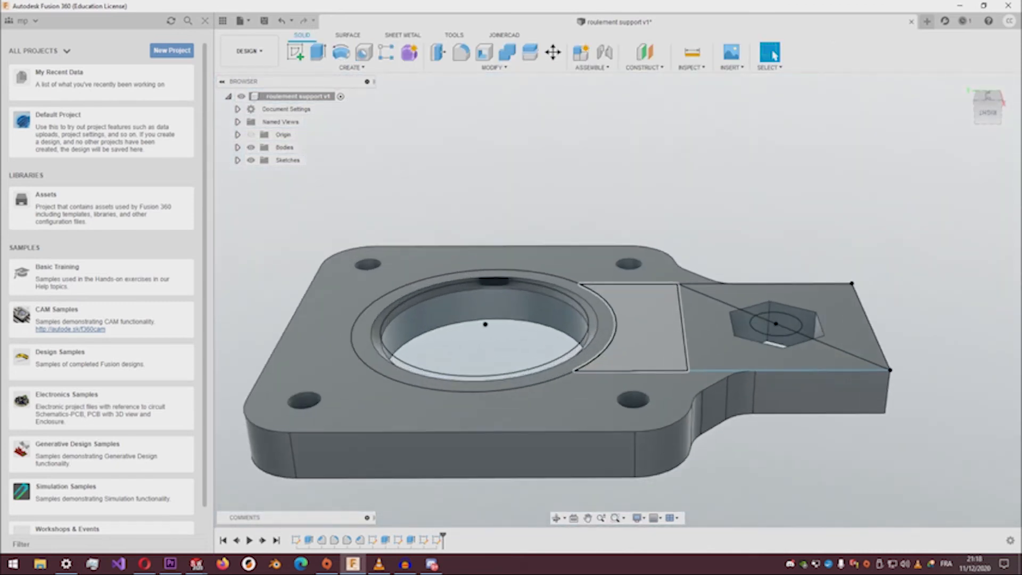
Step: Extrude the ring, connecting and tab profiles, leaving out the tab hole, by 6 mm as a new body from a plane offset 10 mm
key(e)
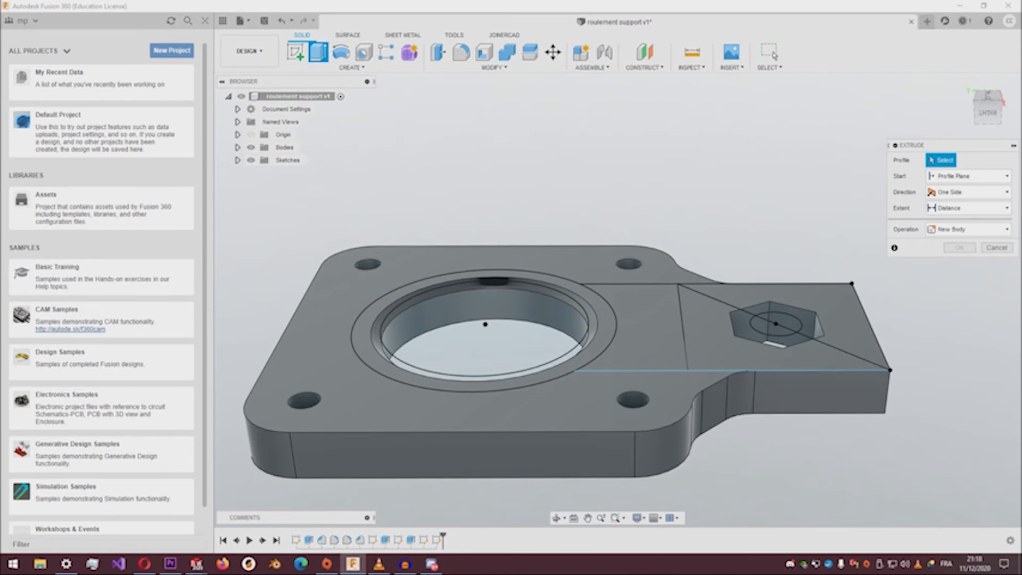
click(371, 315)
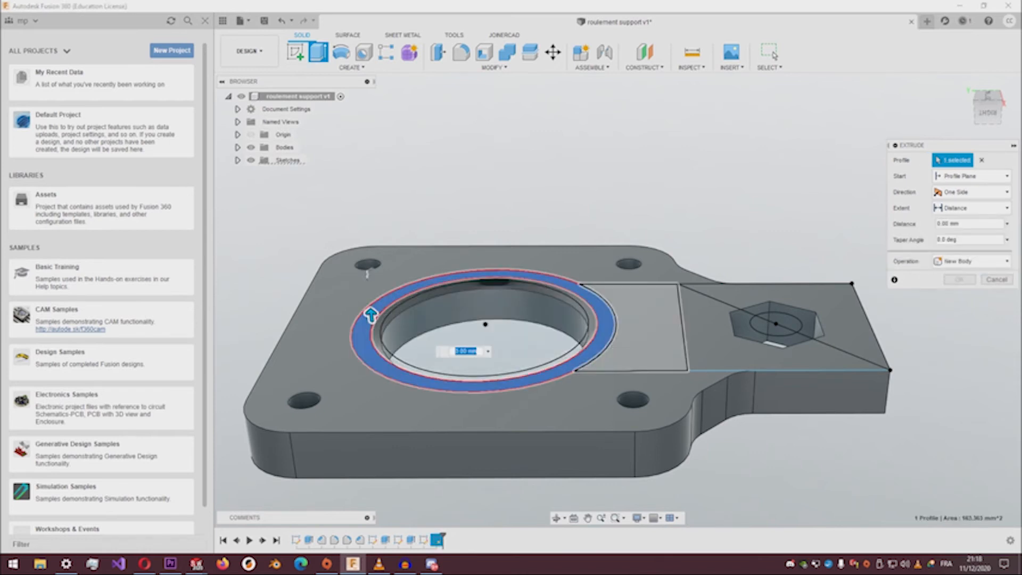
click(631, 325)
click(759, 345)
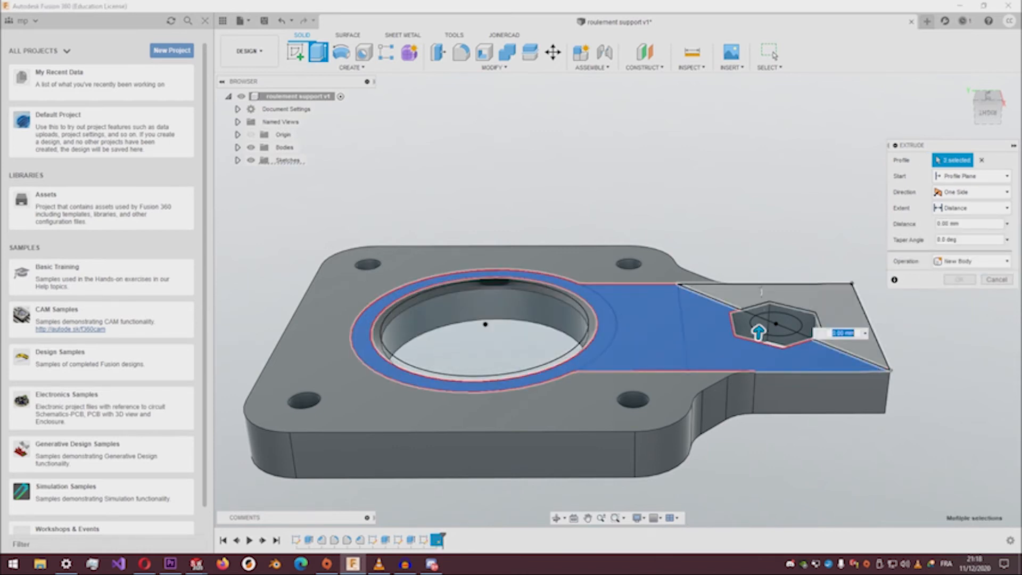
click(750, 302)
click(805, 316)
click(752, 335)
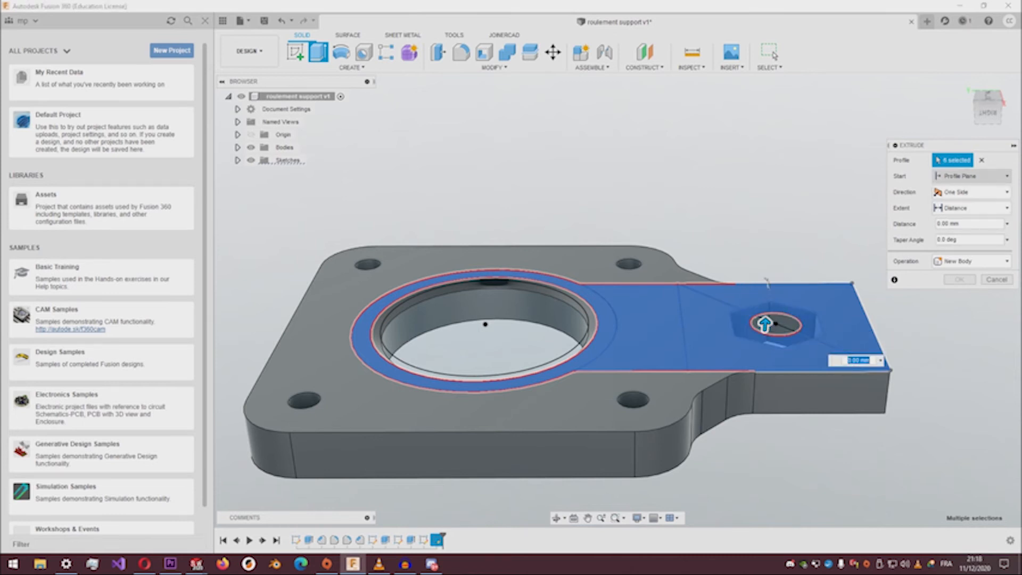
click(972, 176)
click(962, 201)
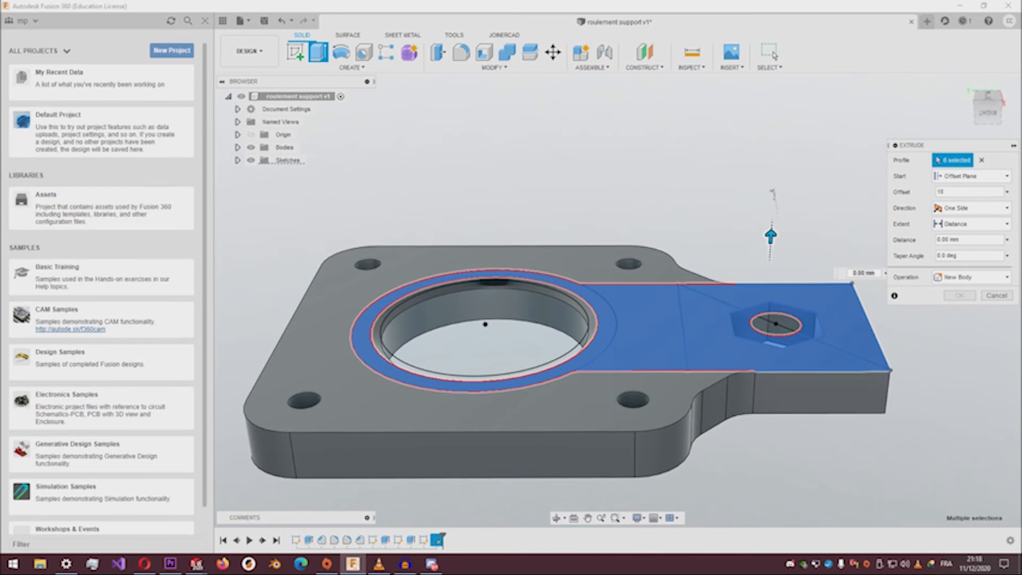
key(Return)
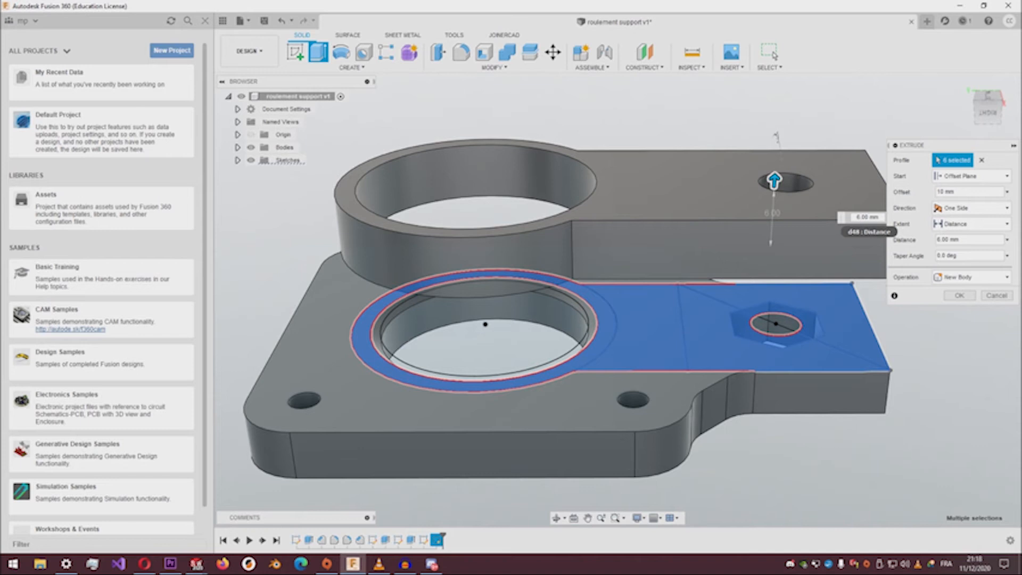
click(862, 216)
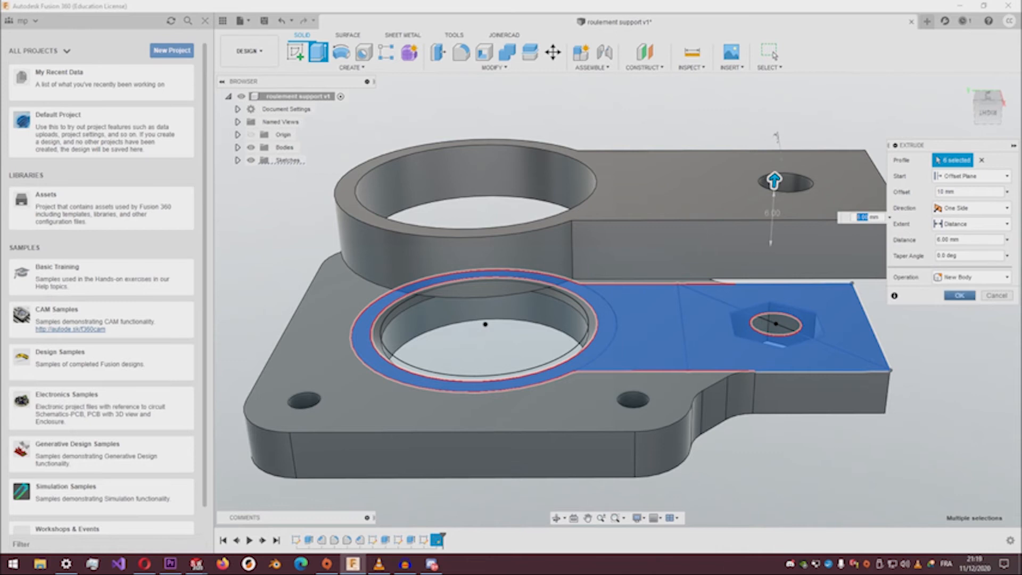
key(Return)
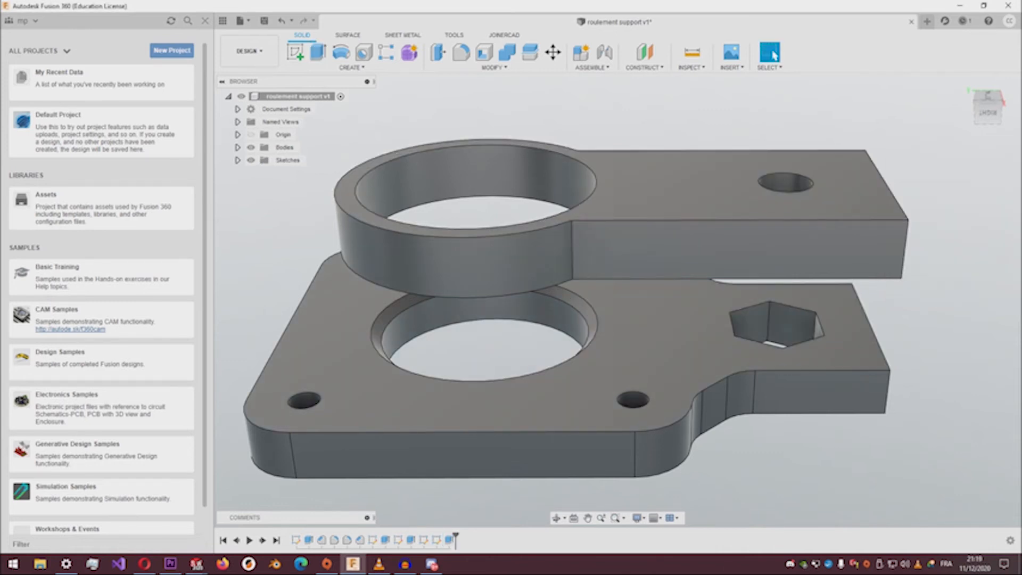
Step: Delete the original motor plate body along with the features that depend on it, keeping only the ring-and-tab body
click(282, 148)
click(238, 147)
click(293, 173)
click(294, 160)
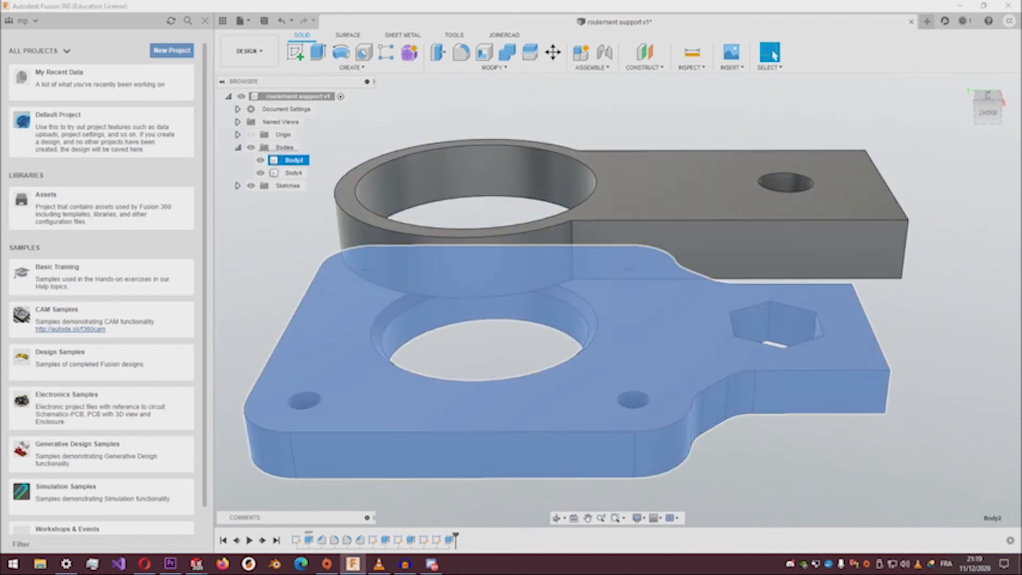
key(Delete)
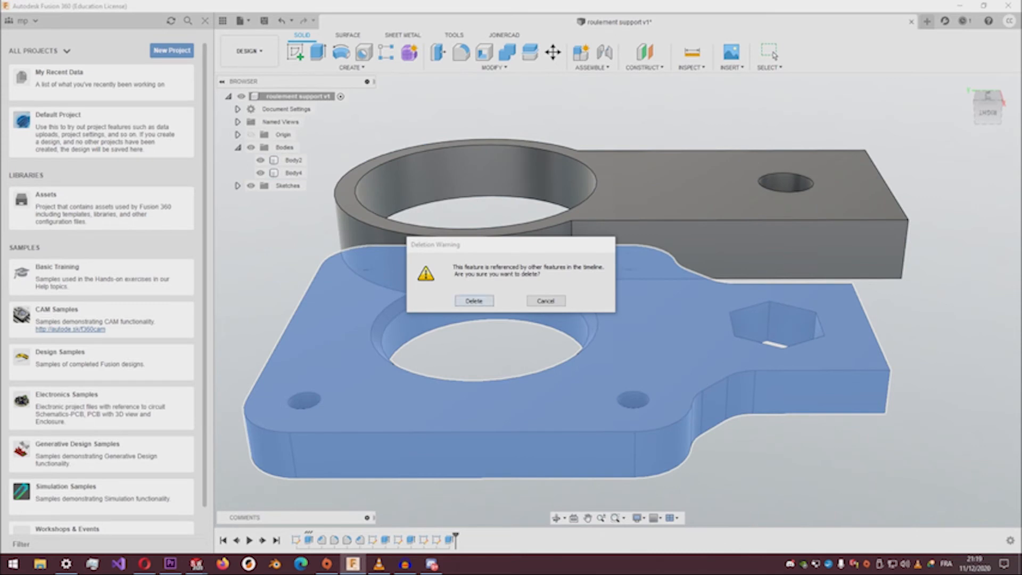
key(Return)
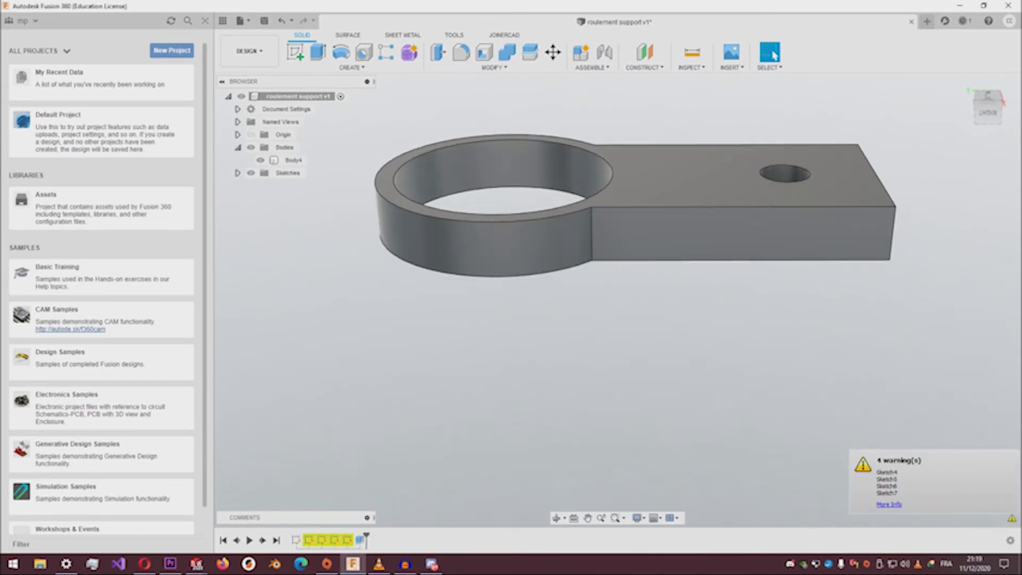
Step: Start a sketch on the underside face of the ring-and-tab body and draw a 9 mm circle centred in the ring
scroll(685, 123, down, 3)
scroll(685, 122, up, 6)
middle_drag(685, 122, 667, 187)
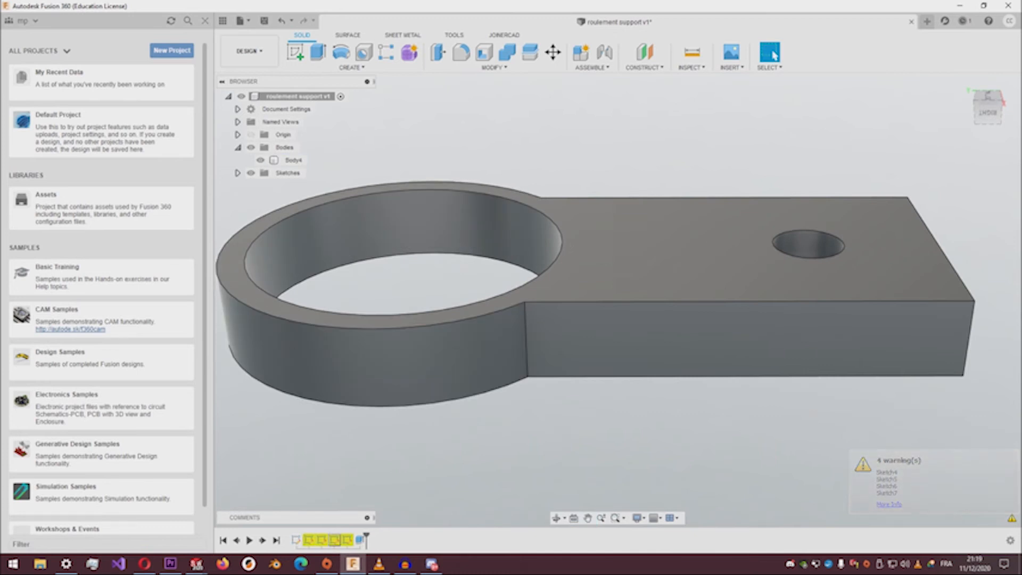
shift+middle_drag(612, 291, 618, 299)
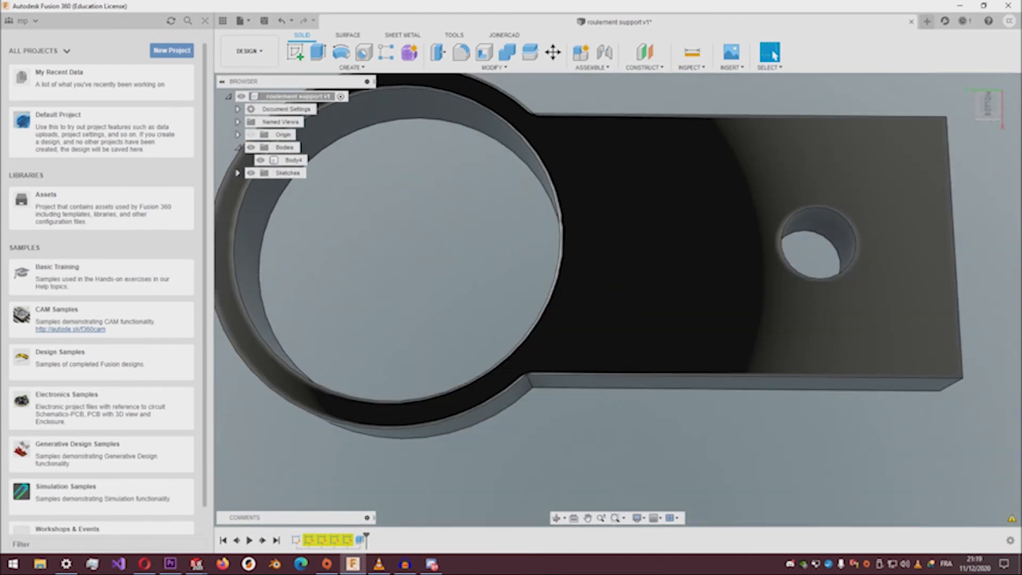
click(612, 256)
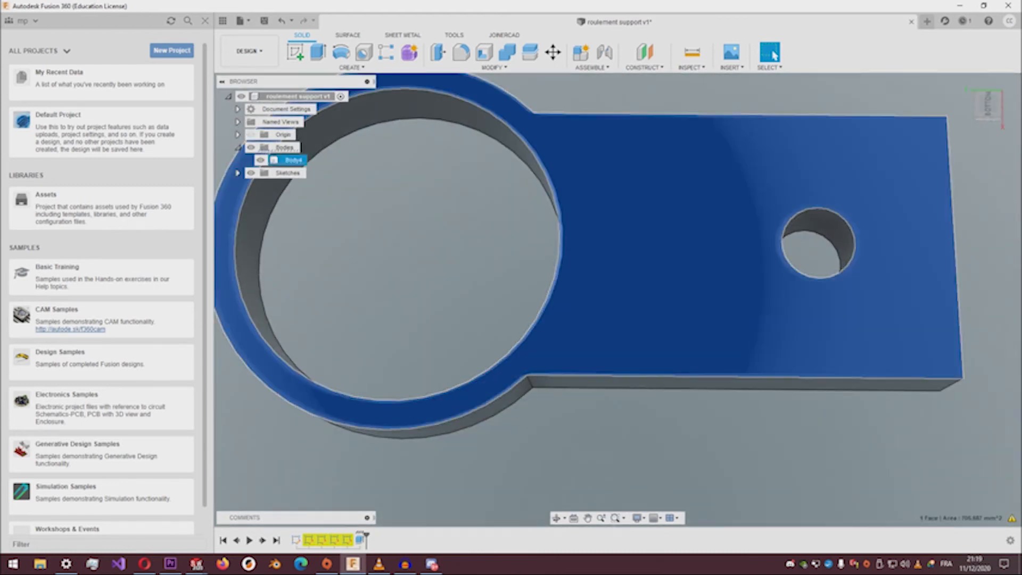
scroll(616, 199, down, 3)
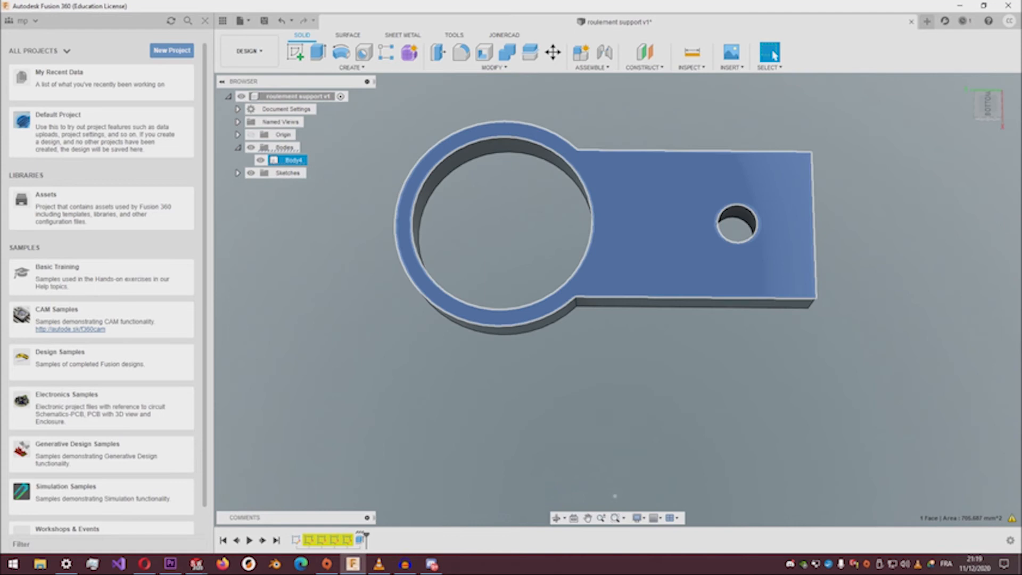
scroll(698, 128, up, 2)
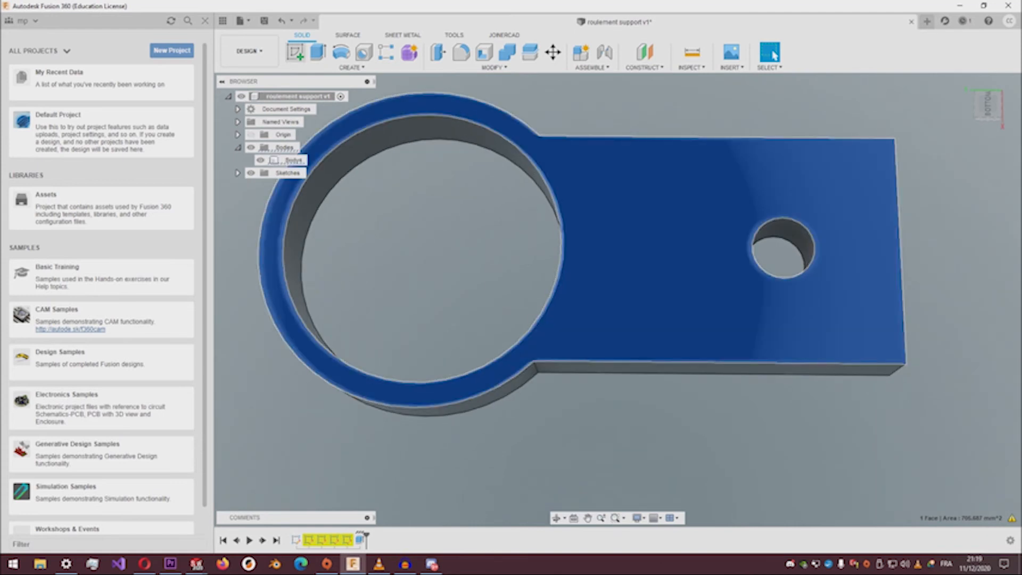
drag(988, 114, 873, 223)
click(708, 288)
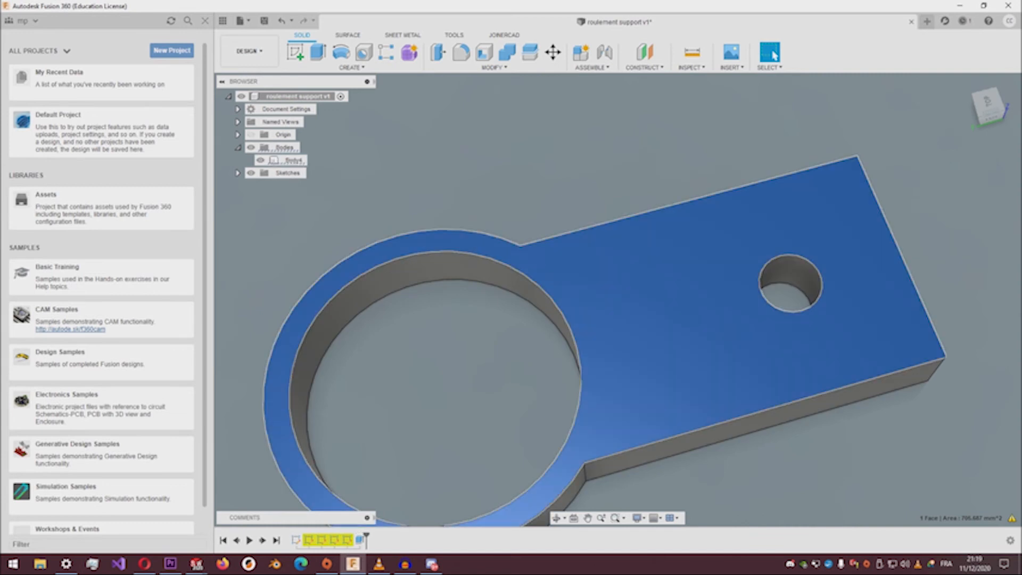
click(295, 52)
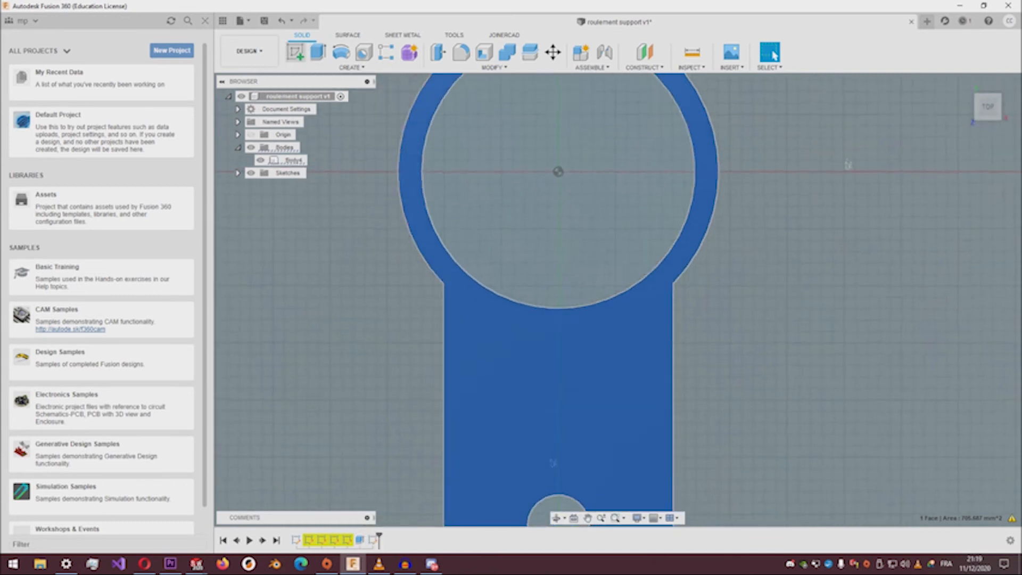
click(341, 52)
click(571, 216)
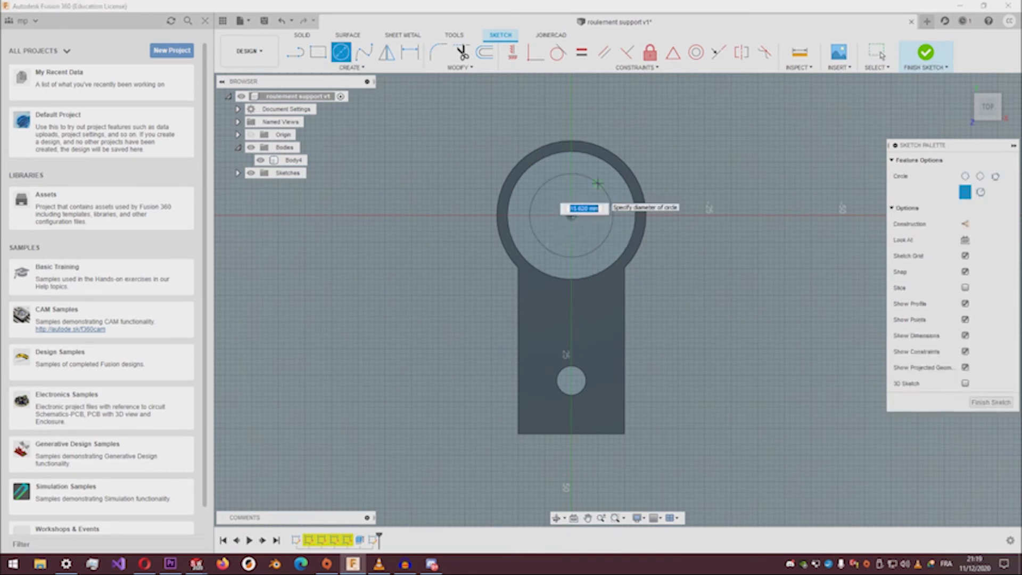
text(38)
key(Return)
key(Escape)
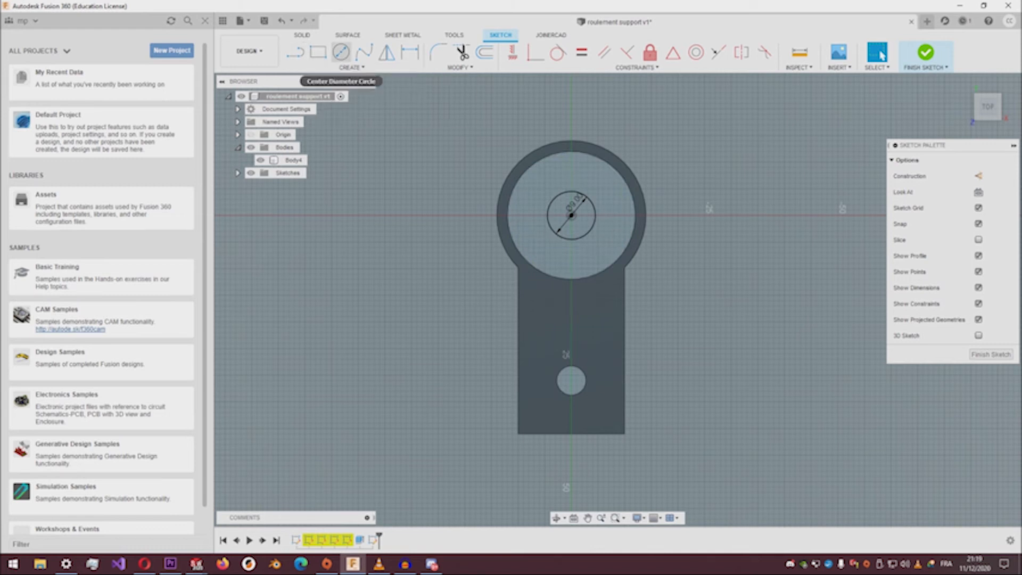
Step: Trace the ring's outer edge with a concentric circle and cover the tab with a rectangle from its far corner up to the ring
click(341, 52)
click(571, 215)
click(639, 188)
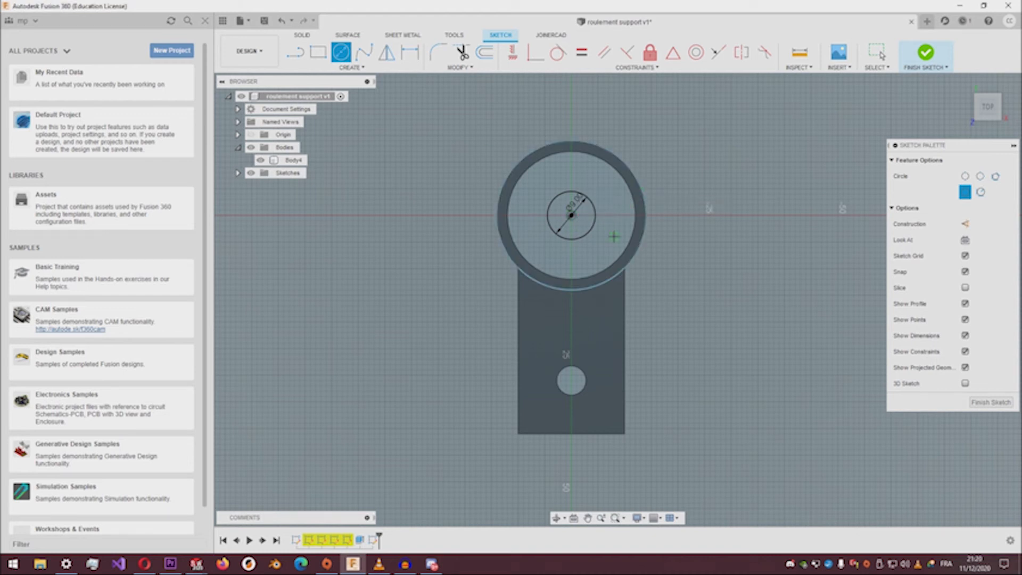
key(r)
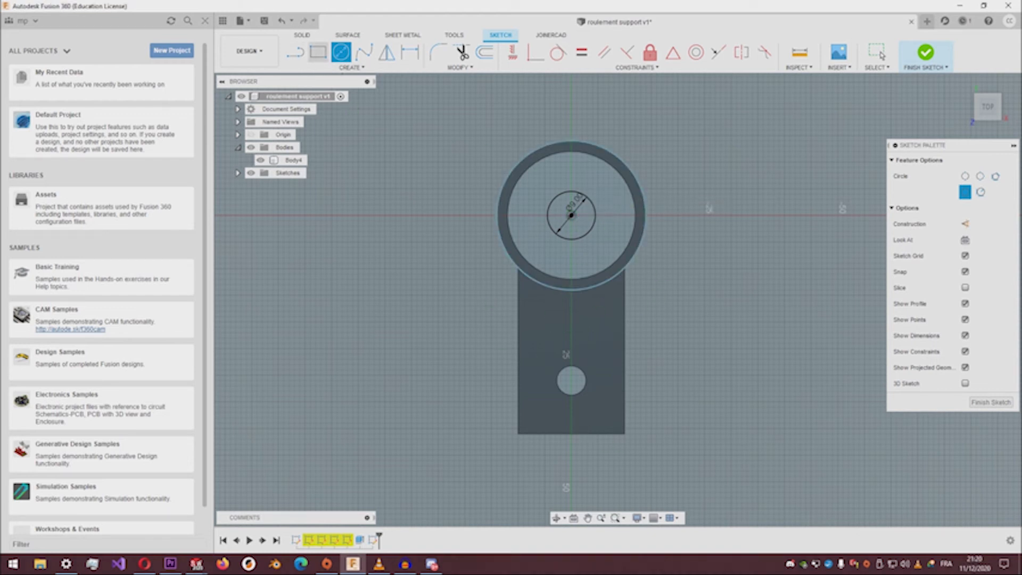
click(519, 432)
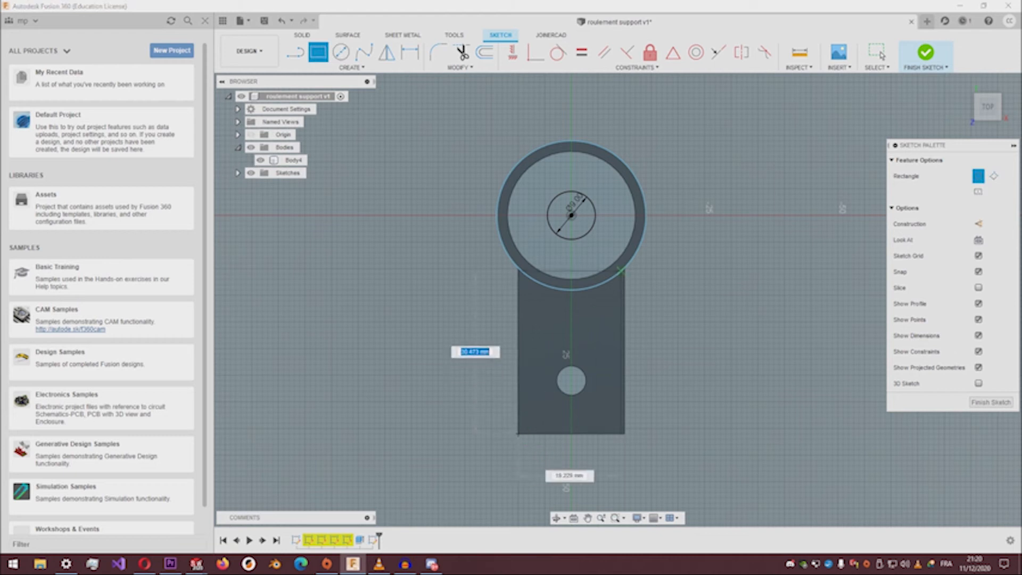
Step: Extrude the ring, inner disc and tab profiles by 2 mm, leaving both holes open, and join them to the body
key(e)
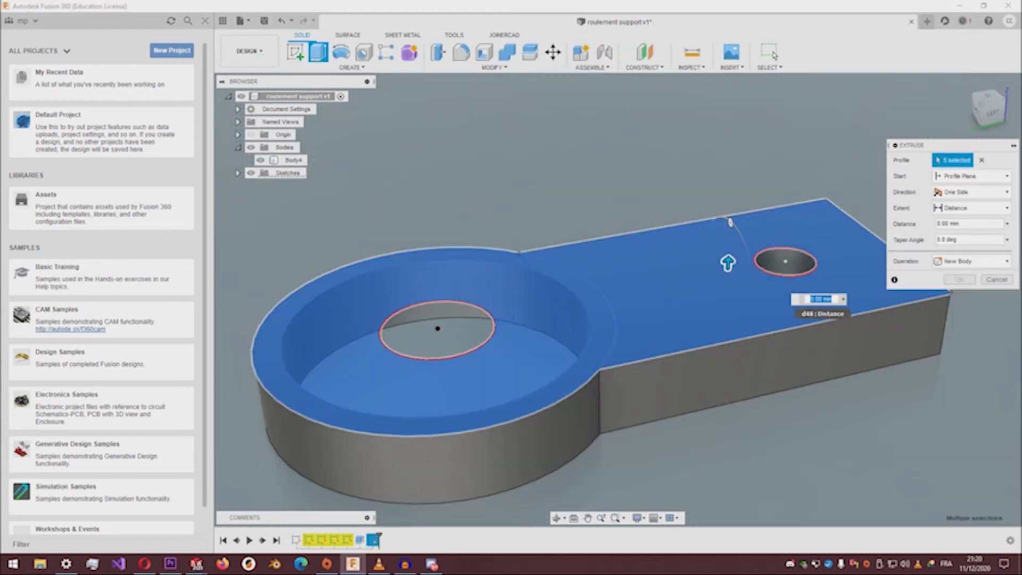
text(2)
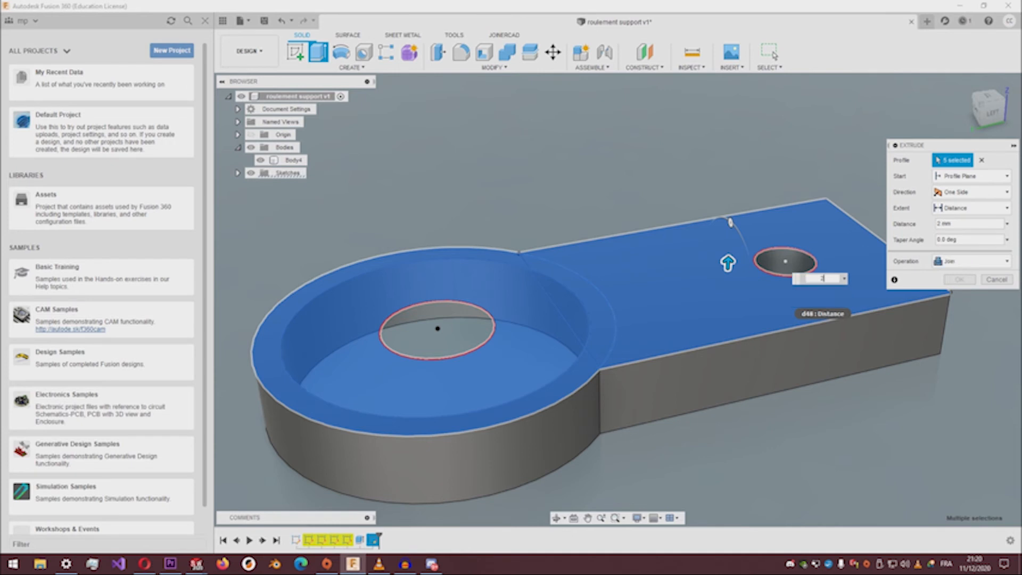
key(Return)
Step: Chamfer the upper inner edge of the bearing pocket by 1 mm with equal distances
scroll(855, 298, down, 4)
drag(992, 112, 990, 37)
drag(984, 114, 984, 151)
scroll(622, 202, down, 3)
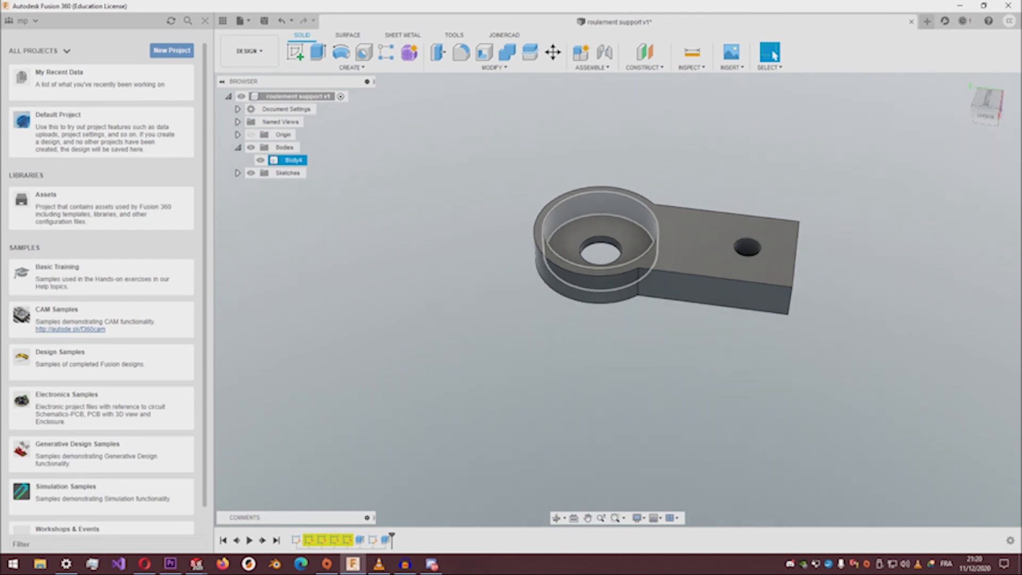
scroll(621, 200, up, 4)
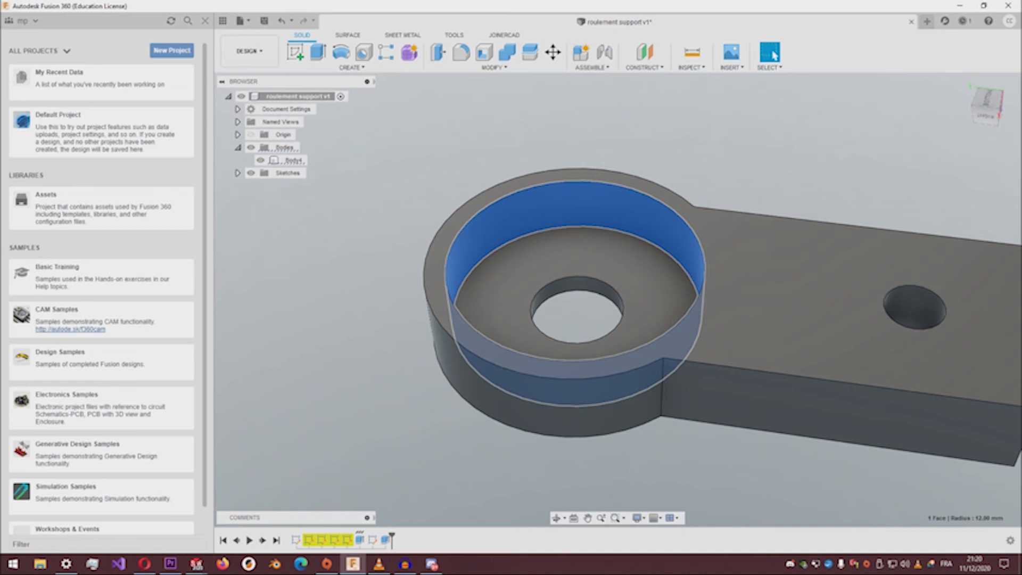
click(492, 67)
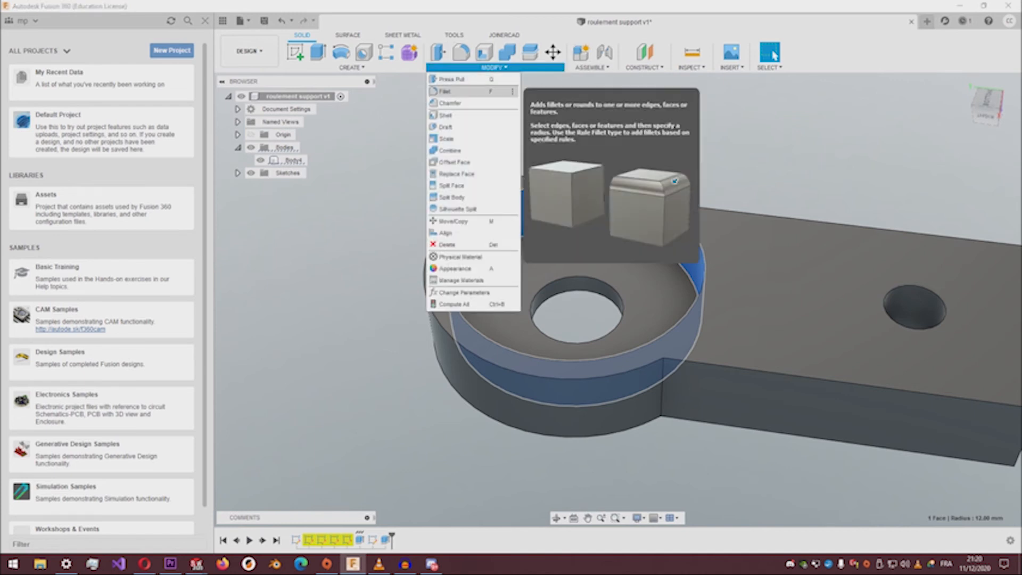
click(450, 103)
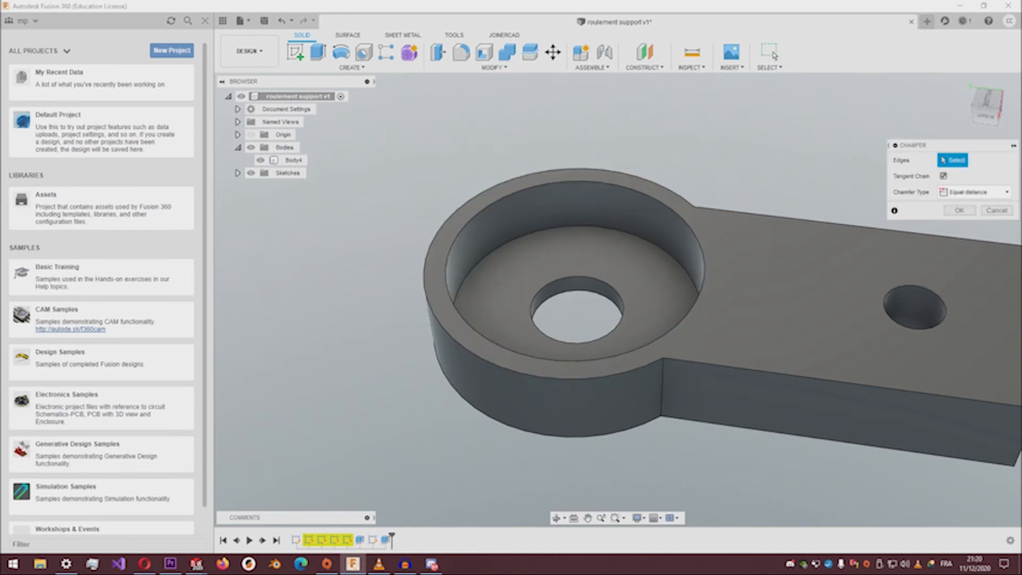
click(583, 182)
text(1)
key(Return)
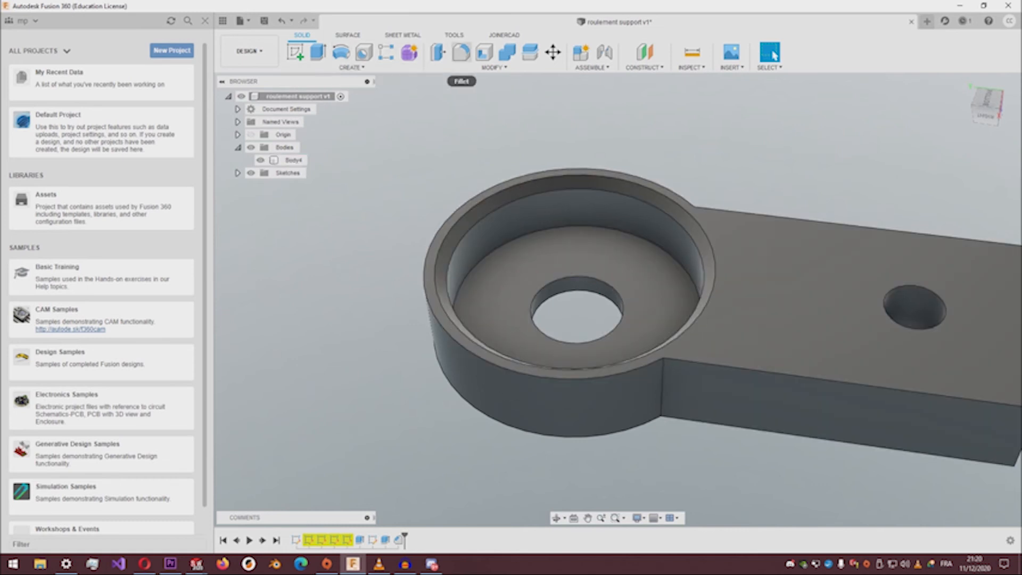
Step: Chamfer the two vertical edges where the ring meets the tab with an equal distance of 5 mm
click(492, 67)
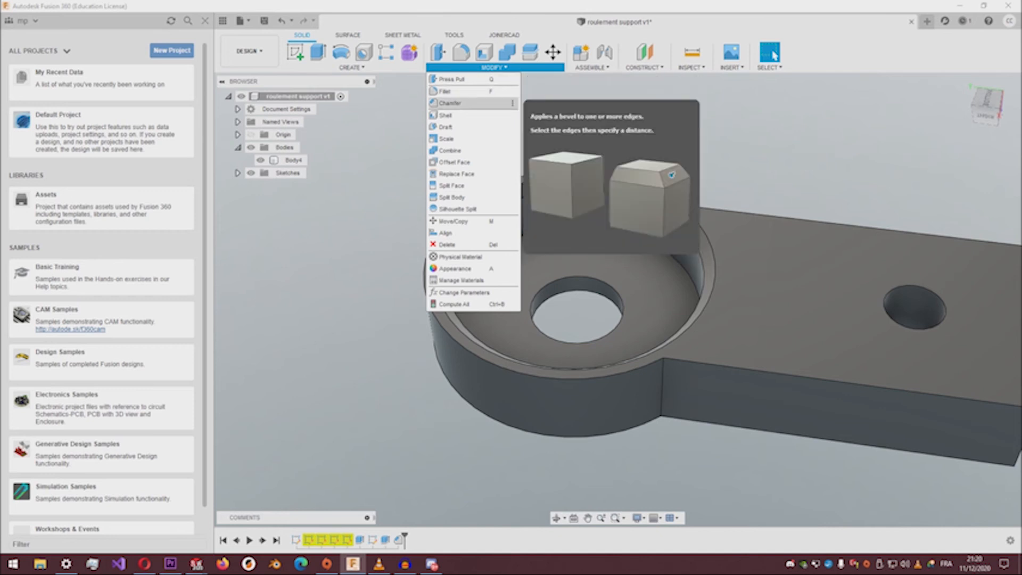
click(450, 103)
click(665, 386)
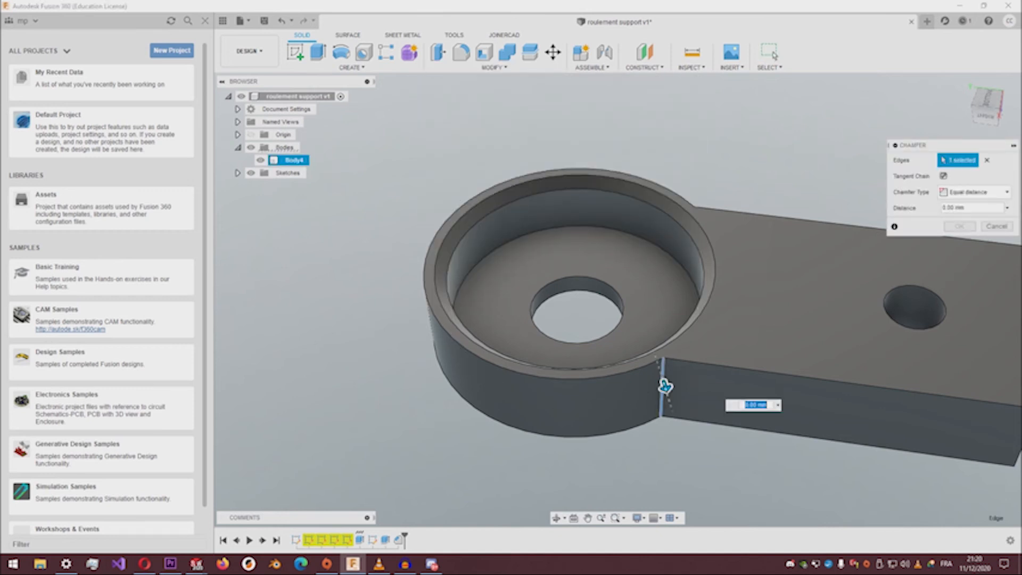
drag(988, 101, 985, 154)
click(725, 153)
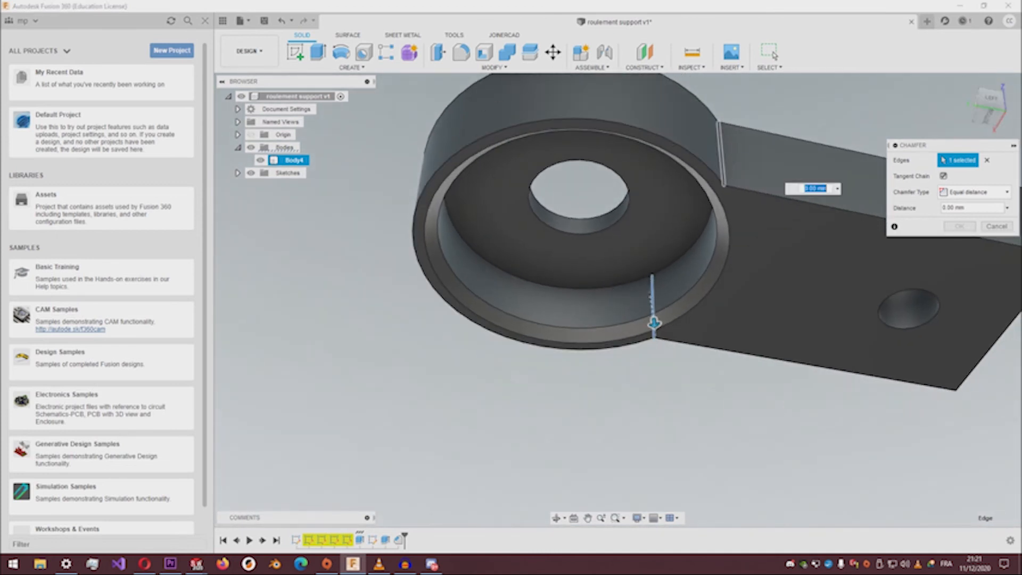
mouse_move(730, 154)
shift+middle_down()
mouse_move(727, 143)
mouse_move(726, 239)
shift+middle_up()
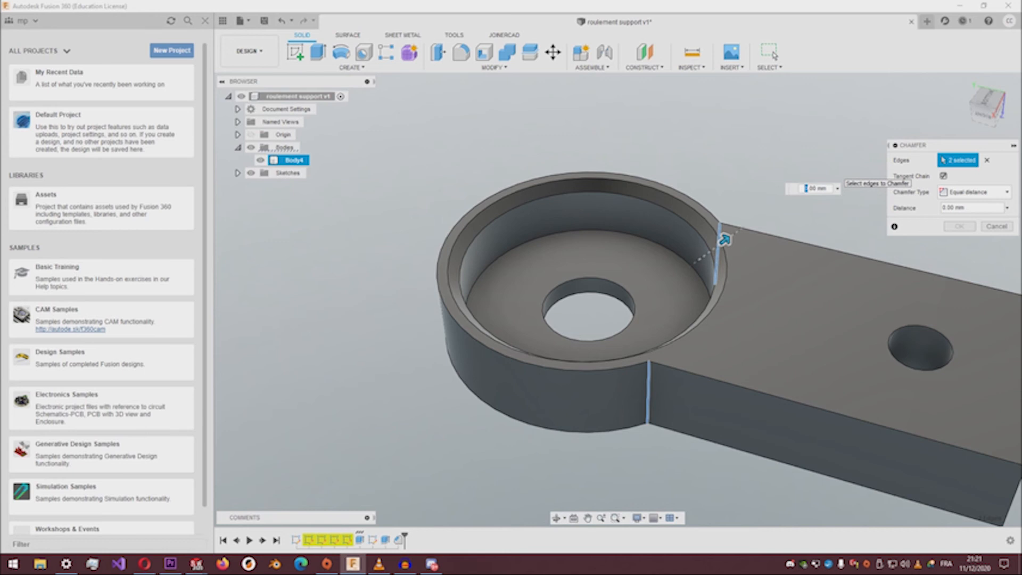
text(5)
key(Return)
Step: Create a construction plane offset 2 mm from the support's upper face
key(F6)
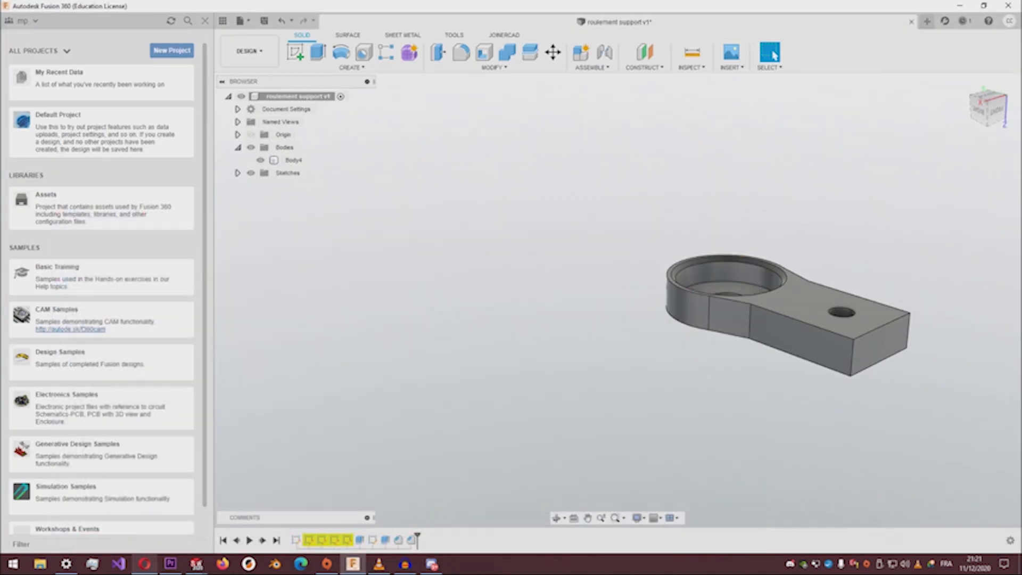
scroll(852, 287, down, 1)
scroll(820, 255, up, 4)
middle_drag(820, 298, 533, 206)
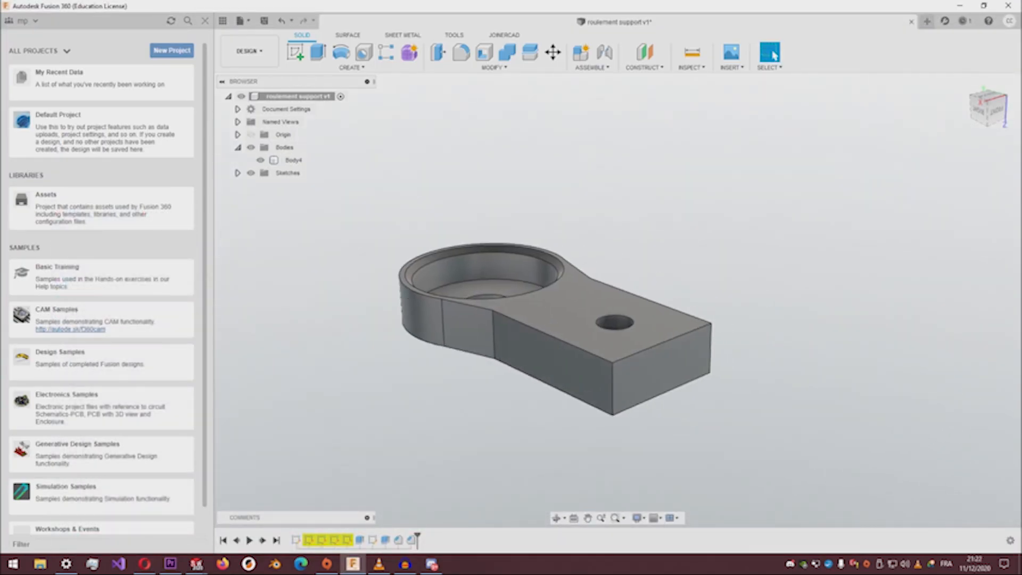
scroll(663, 293, up, 3)
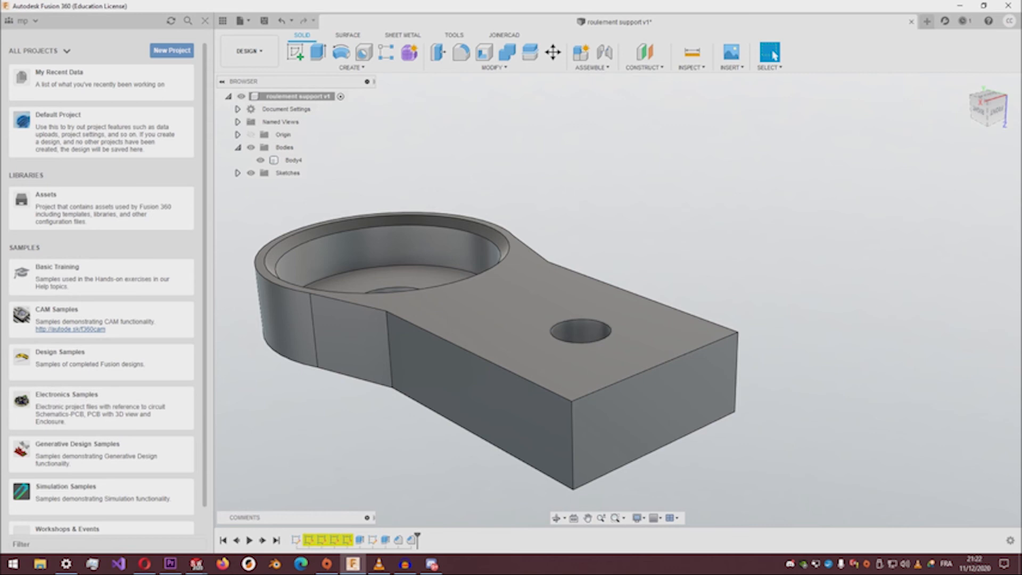
click(592, 68)
mouse_move(644, 68)
mouse_move(592, 67)
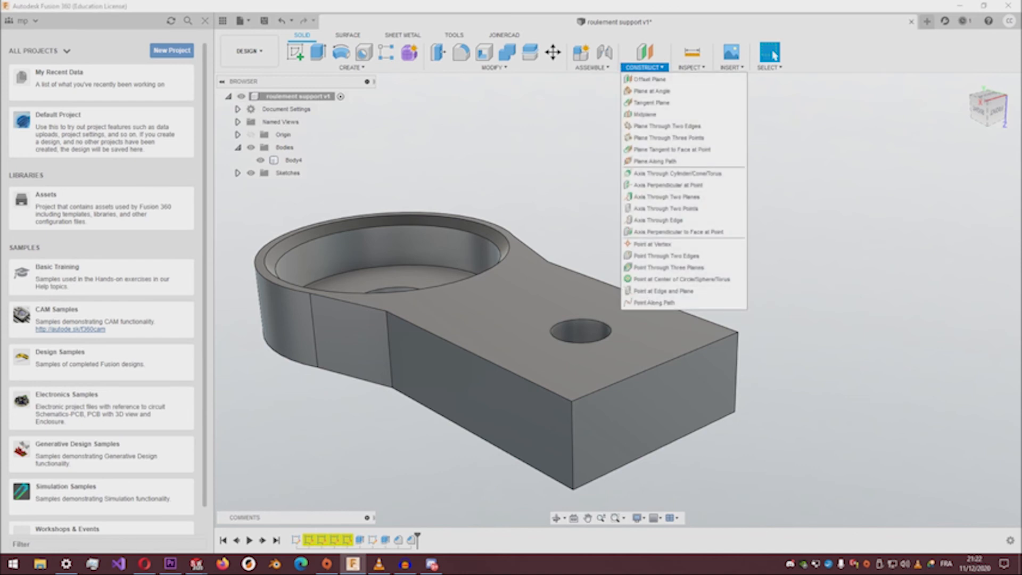
mouse_move(494, 67)
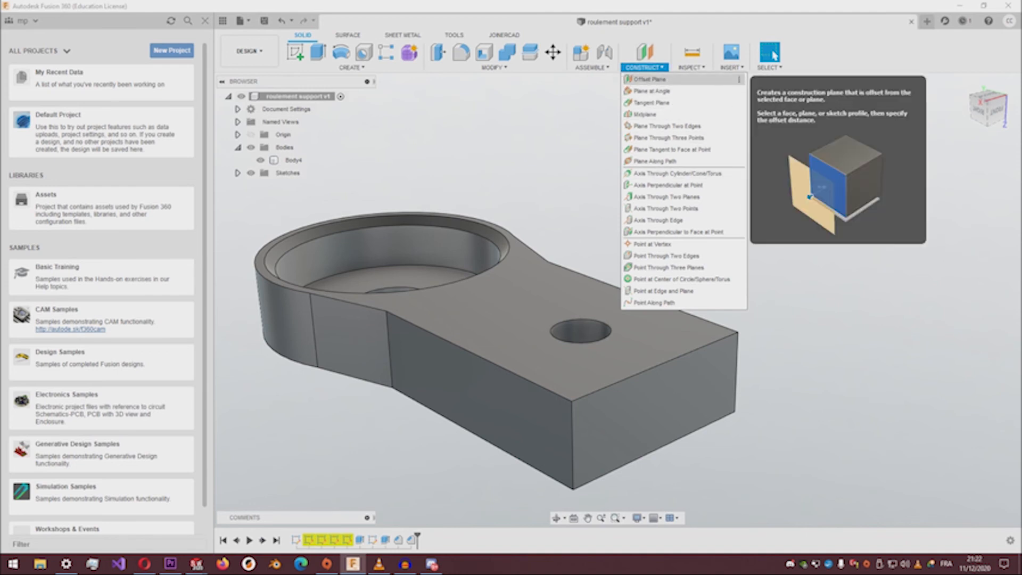
click(650, 79)
click(459, 274)
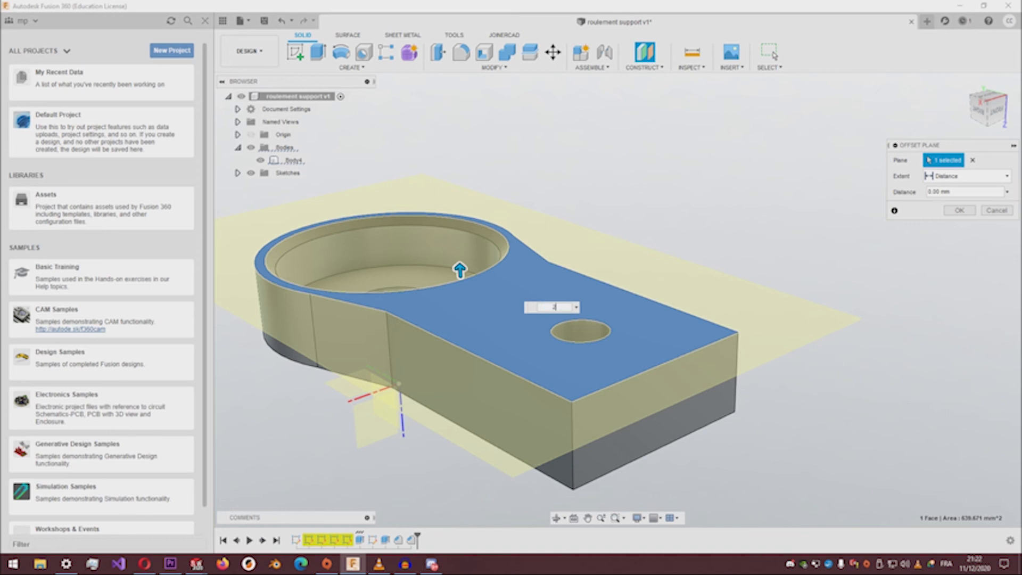
text(2)
key(Return)
mouse_move(988, 114)
mouse_down()
mouse_move(983, 67)
mouse_move(986, 129)
mouse_up()
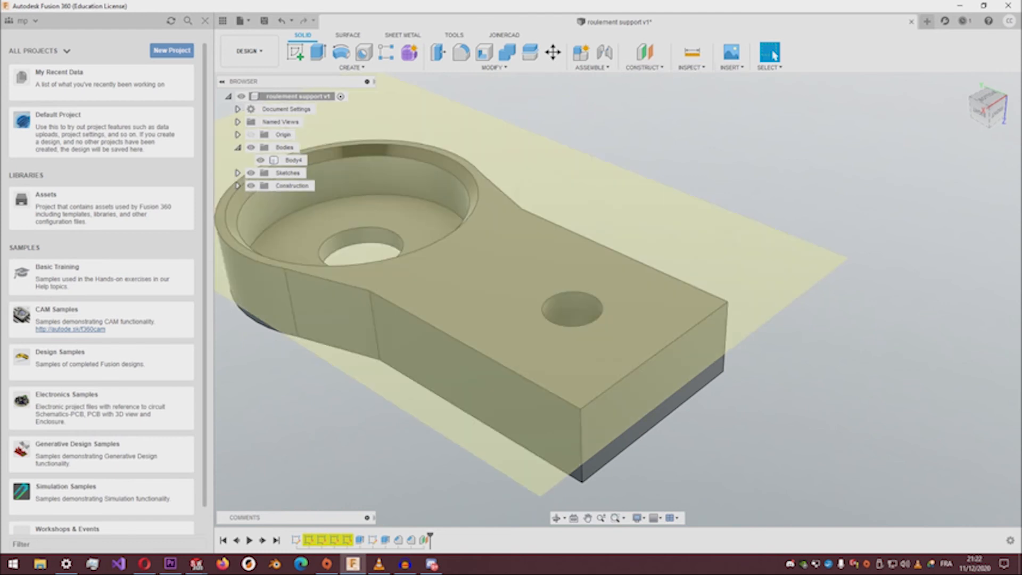
Step: Mirror the support body across the offset construction plane as a new body
click(731, 67)
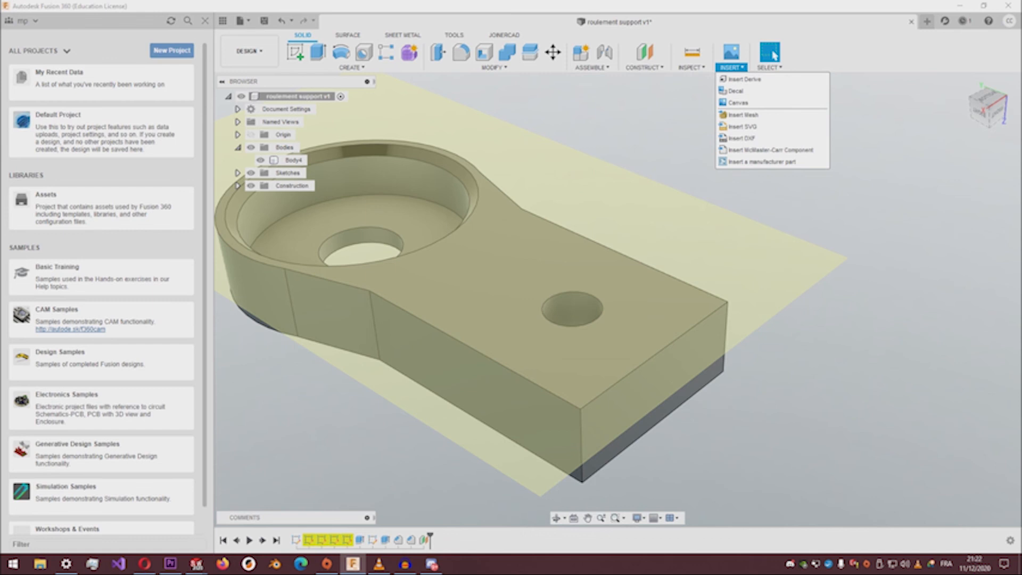
click(352, 67)
key(Escape)
click(352, 68)
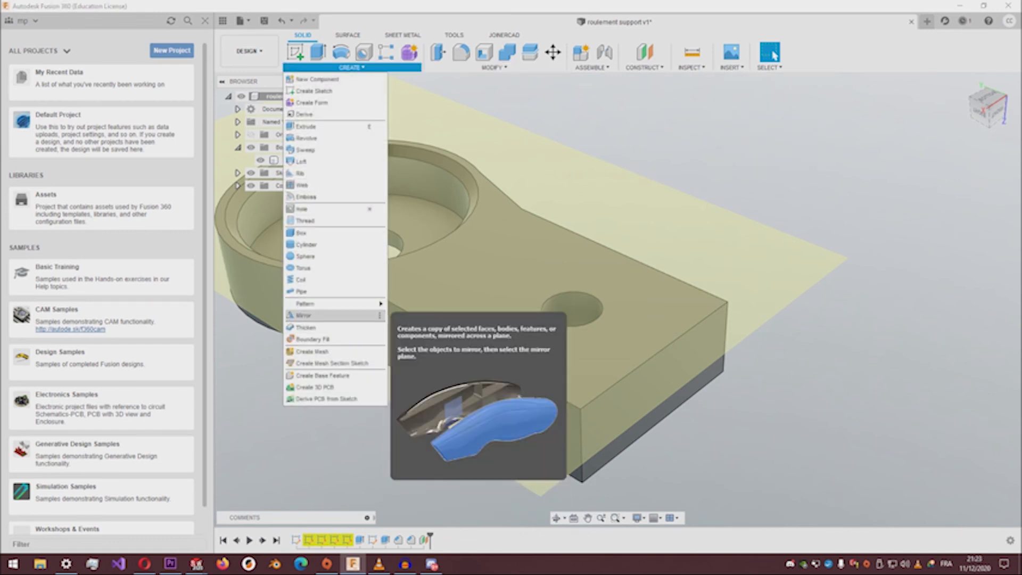
click(379, 315)
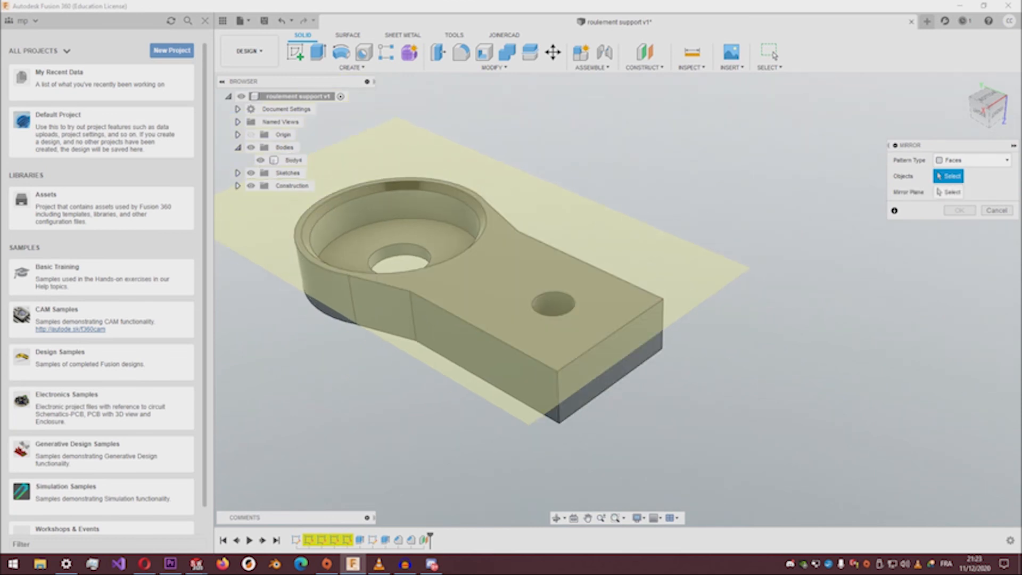
click(628, 343)
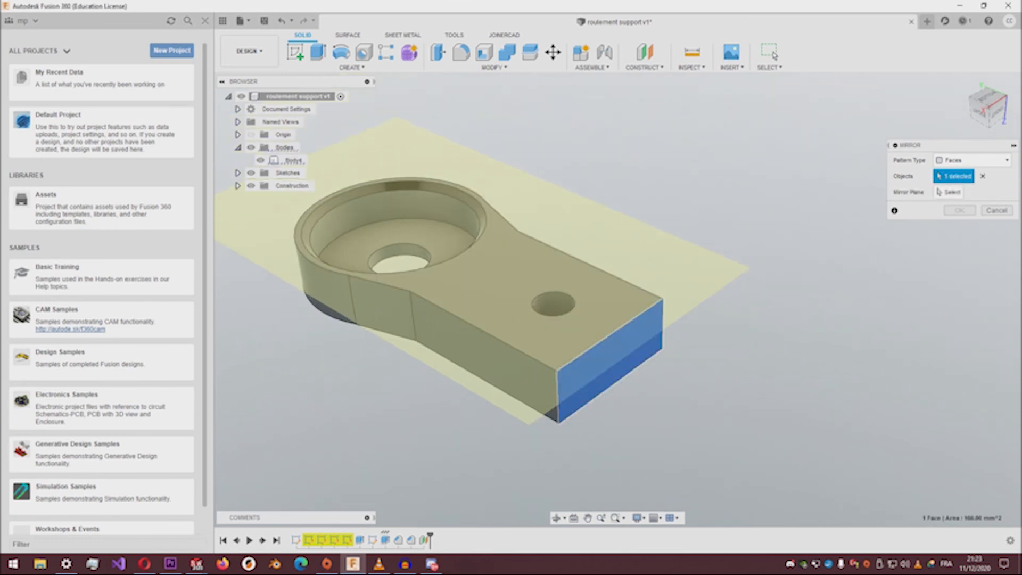
click(950, 192)
click(687, 267)
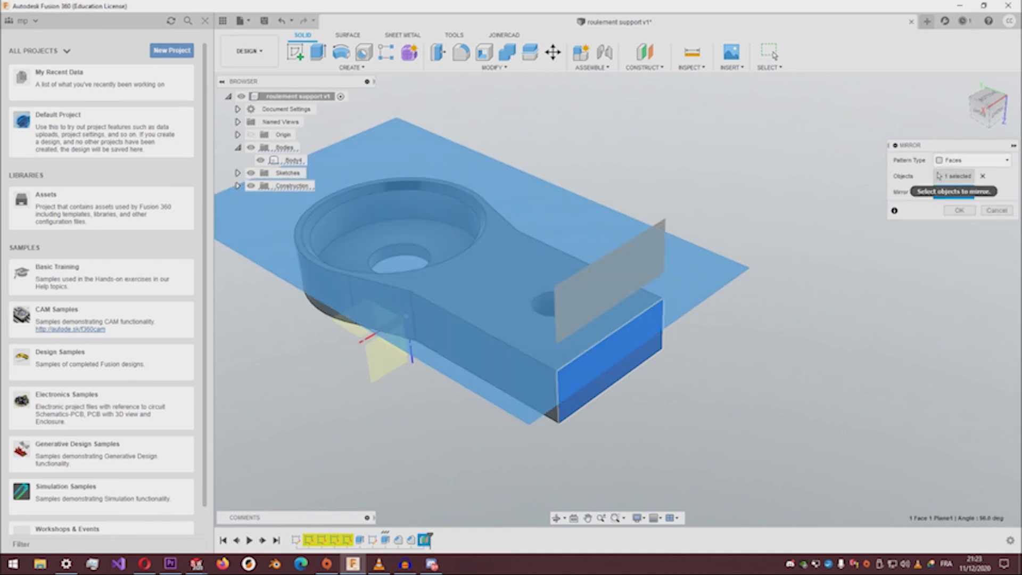
click(953, 176)
click(974, 160)
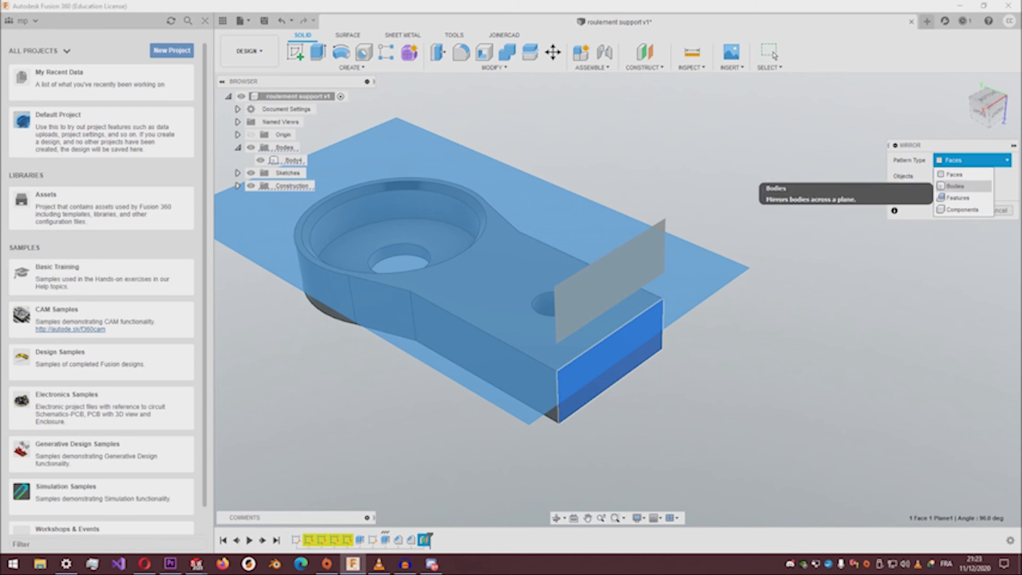
click(953, 194)
click(292, 160)
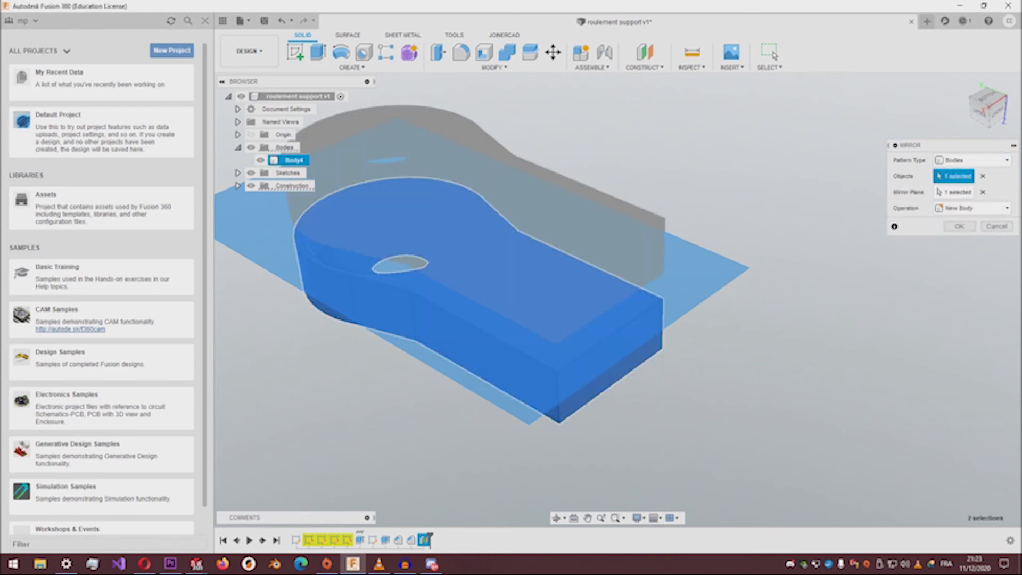
key(Return)
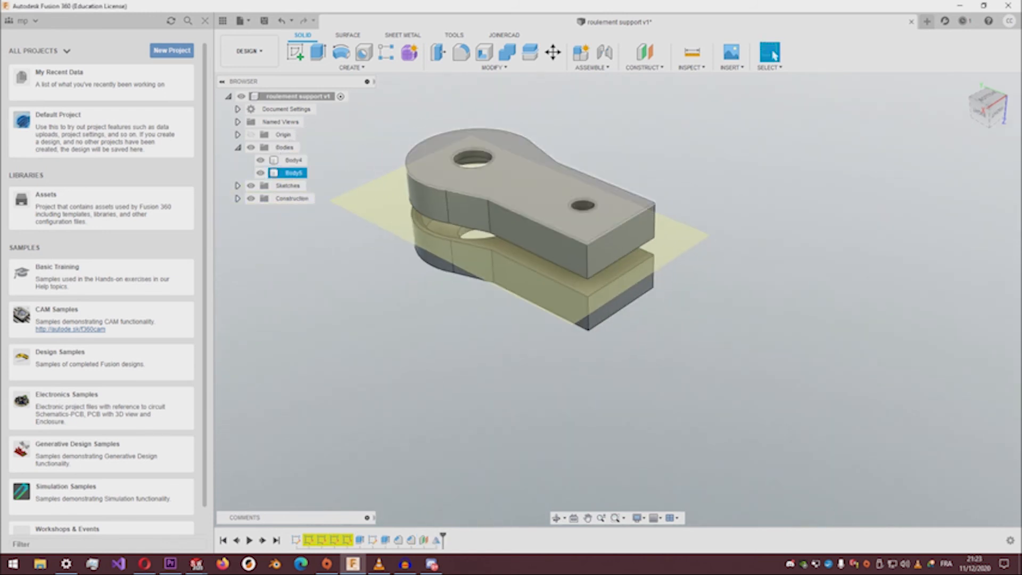
Step: Roll the design history back before the mirror and extrude a small rectangular block from the original support's outer face, joined to the body
mouse_move(616, 296)
shift+middle_down()
mouse_move(617, 229)
mouse_move(618, 341)
mouse_move(617, 266)
shift+middle_up()
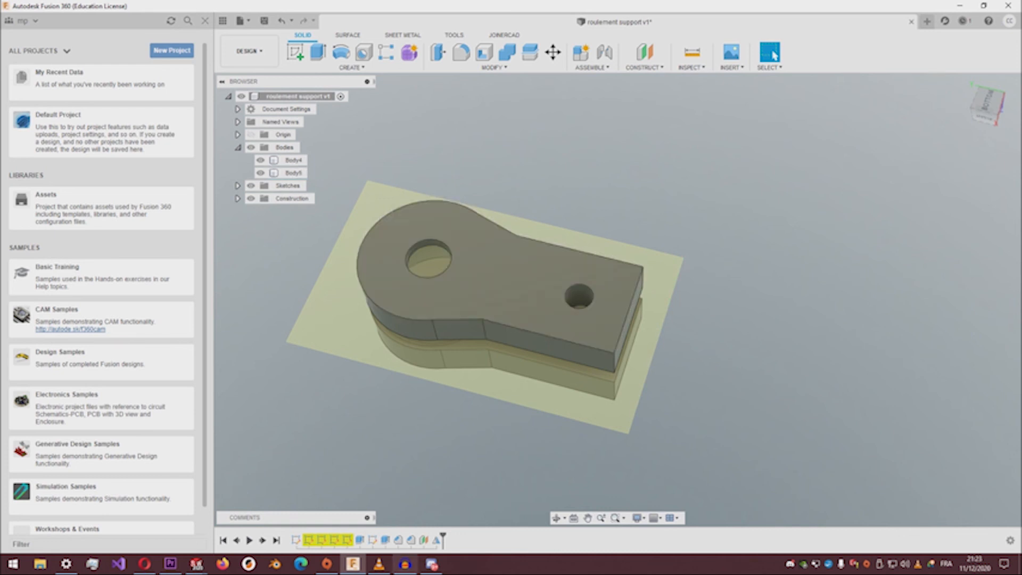
drag(443, 539, 430, 539)
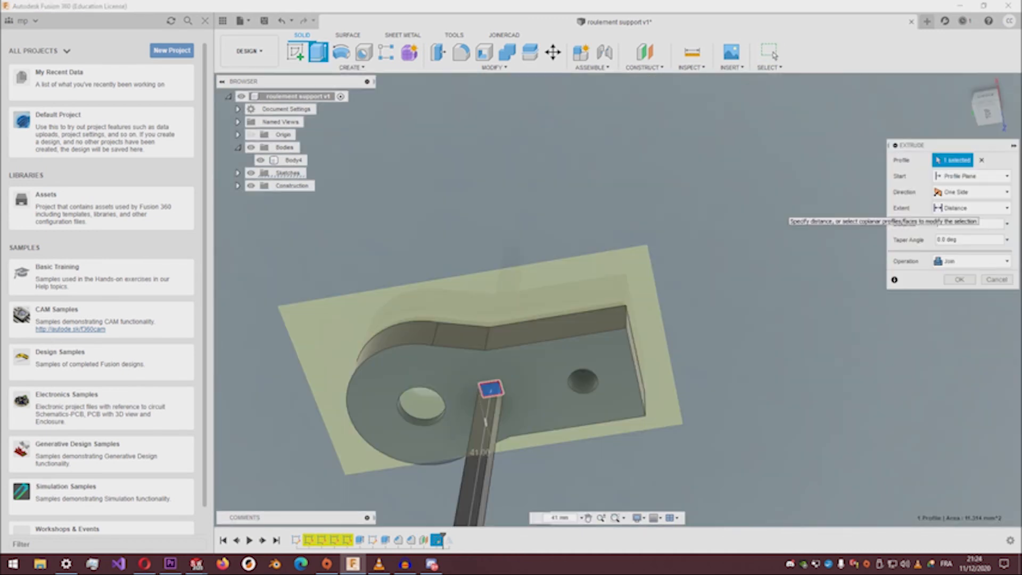
key(Return)
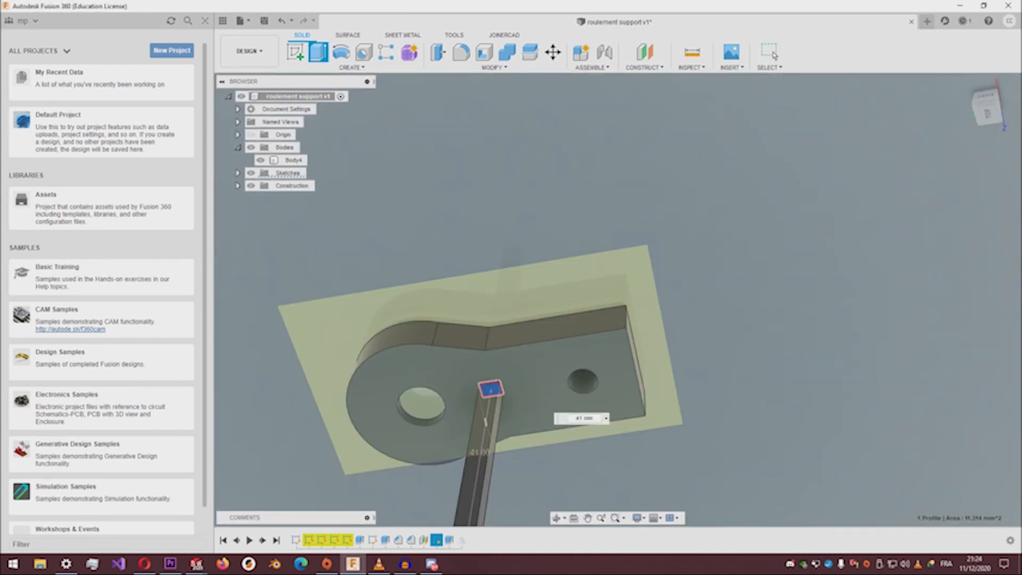
middle_drag(558, 316, 570, 257)
shift+middle_drag(618, 299, 614, 386)
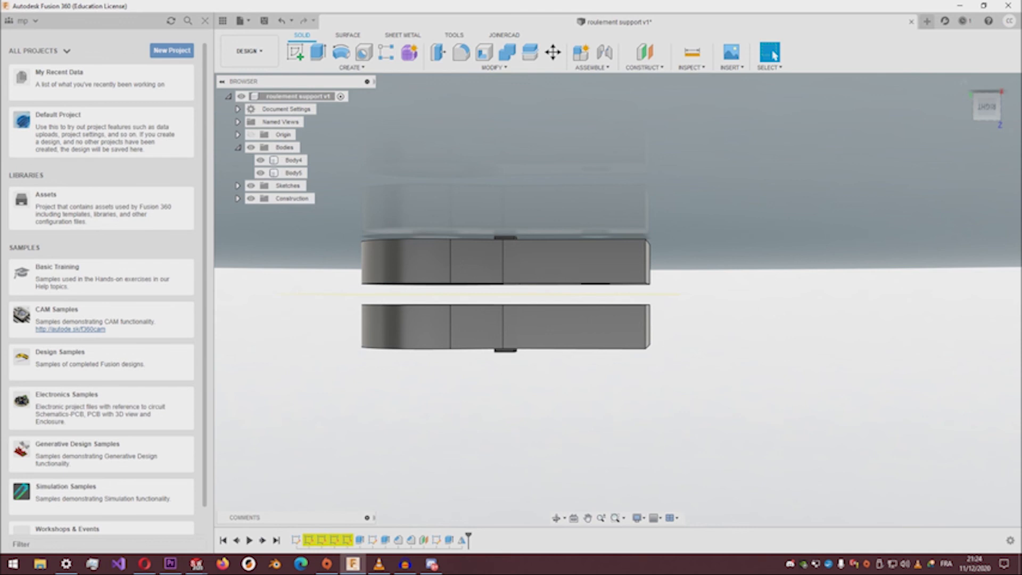
shift+middle_drag(616, 290, 613, 335)
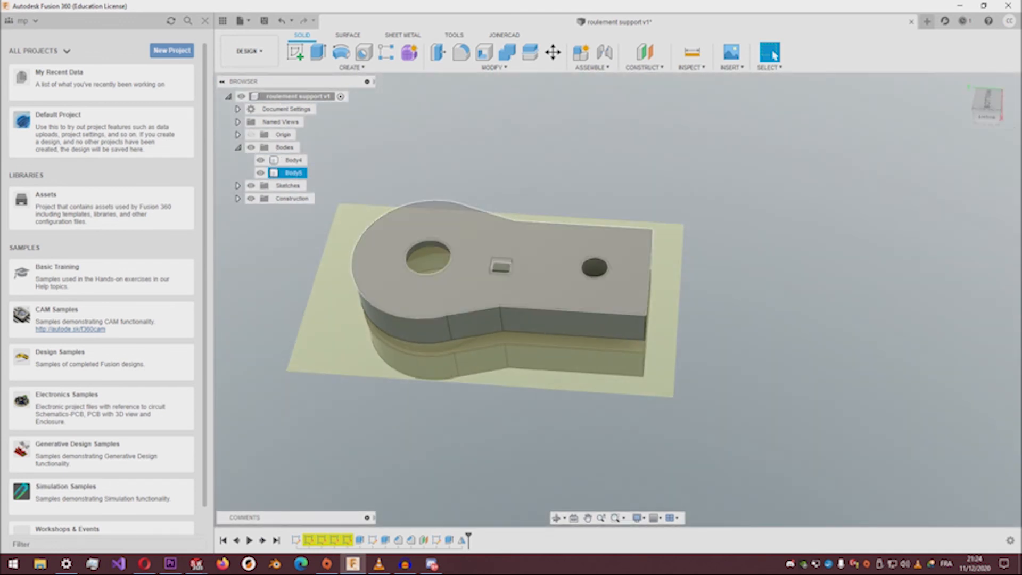
Step: Extrude a small circular boss on the mirrored copy's outer face, between the rectangular block and the small hole, and compare both bodies
shift+middle_drag(617, 299, 618, 274)
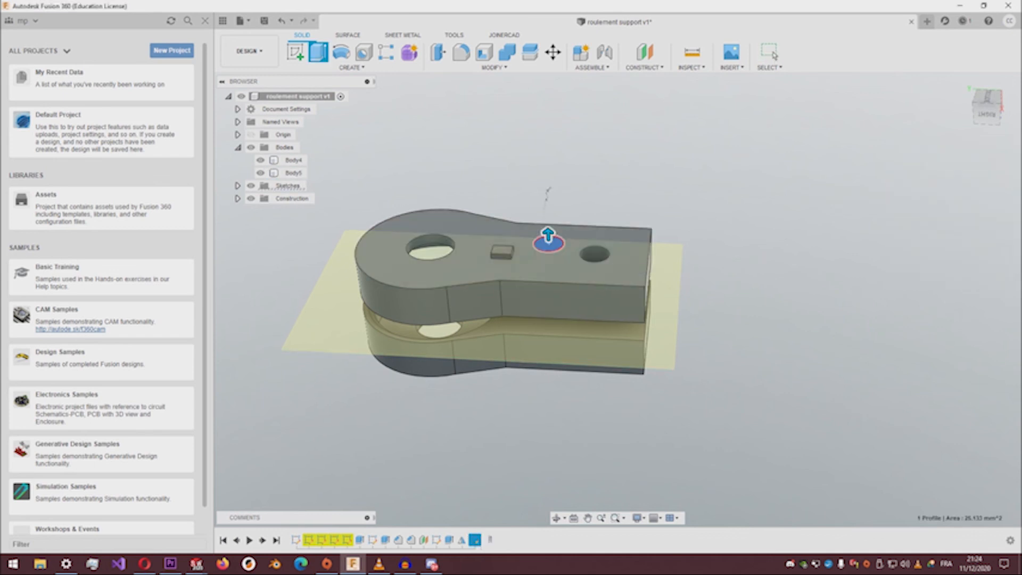
drag(997, 113, 996, 58)
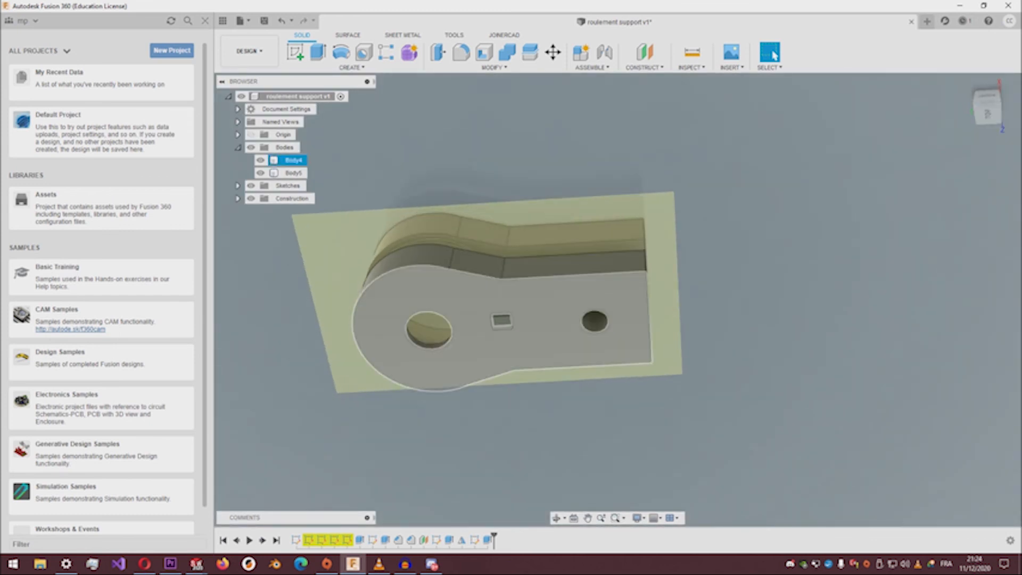
mouse_move(988, 113)
mouse_down()
mouse_move(989, 166)
mouse_move(959, 196)
mouse_move(986, 165)
mouse_up()
scroll(730, 166, down, 2)
scroll(623, 237, up, 3)
scroll(622, 237, up, 3)
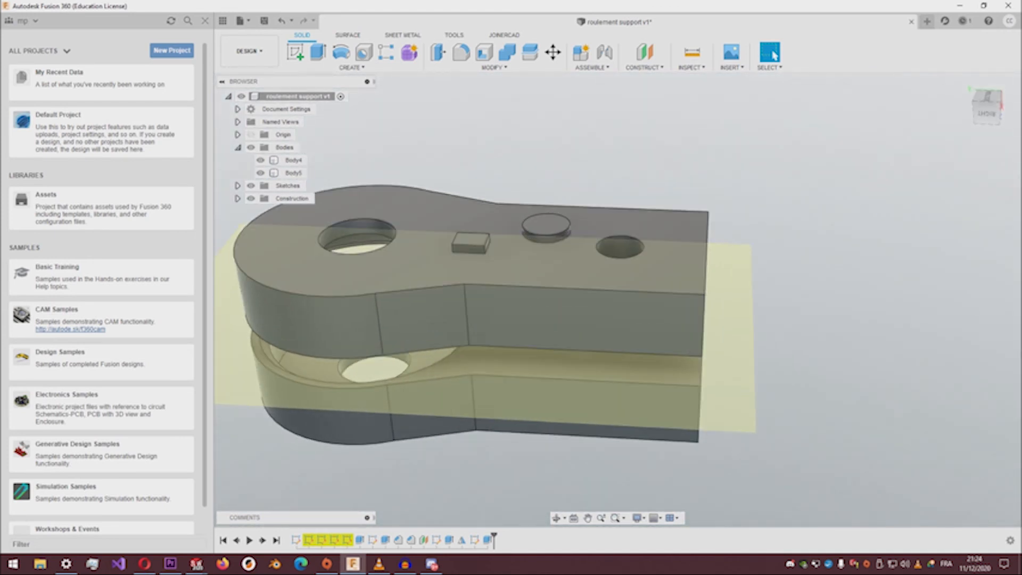
Step: Mirror the copy with the circular boss back across the construction plane as a new body
click(351, 67)
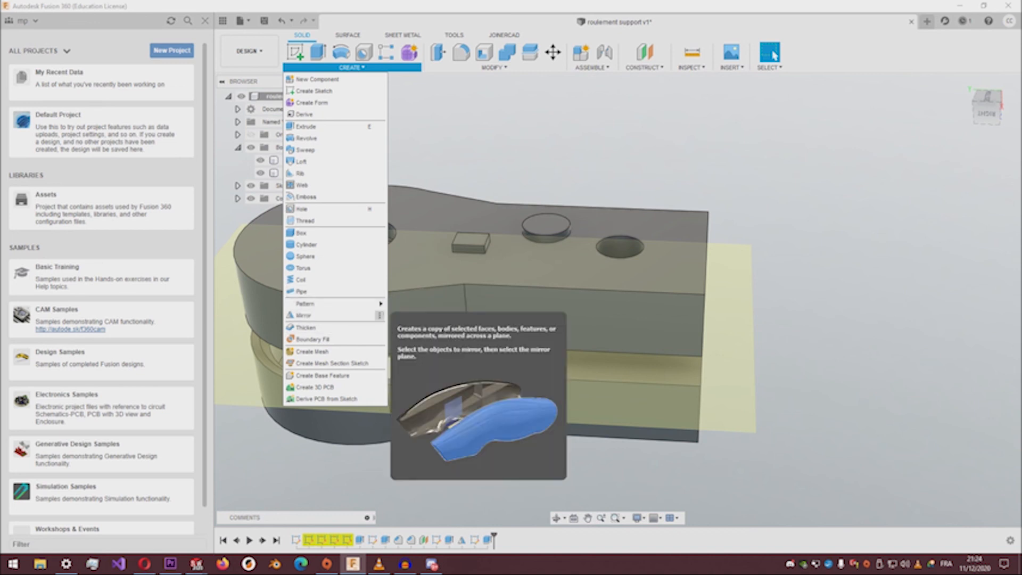
click(303, 315)
scroll(401, 337, down, 2)
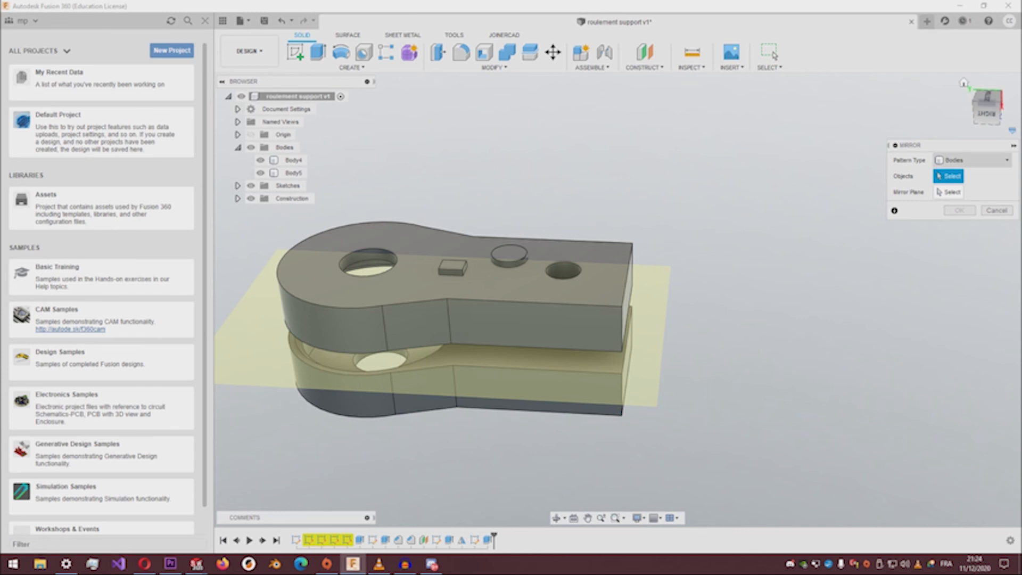
click(578, 320)
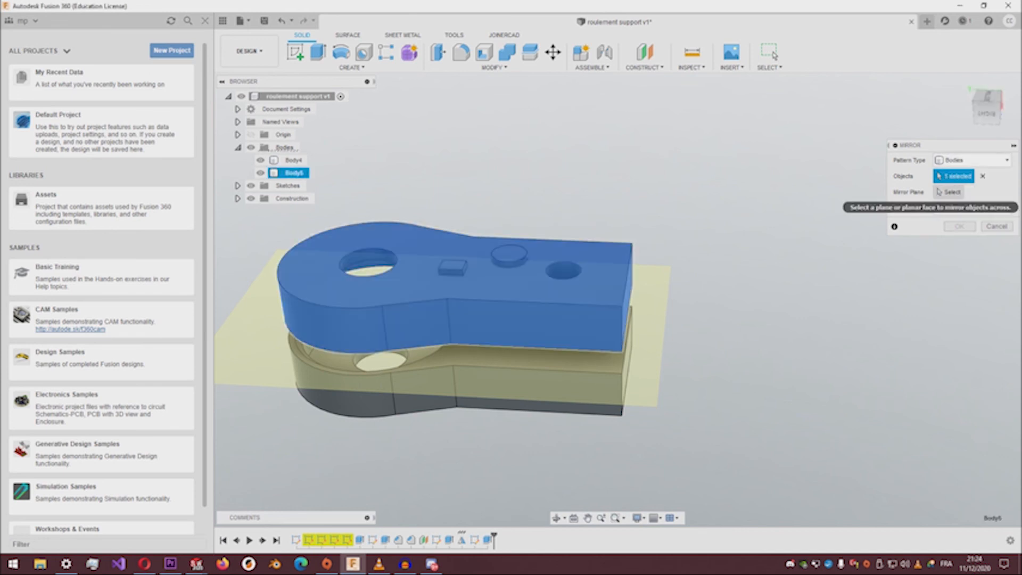
click(949, 193)
click(647, 325)
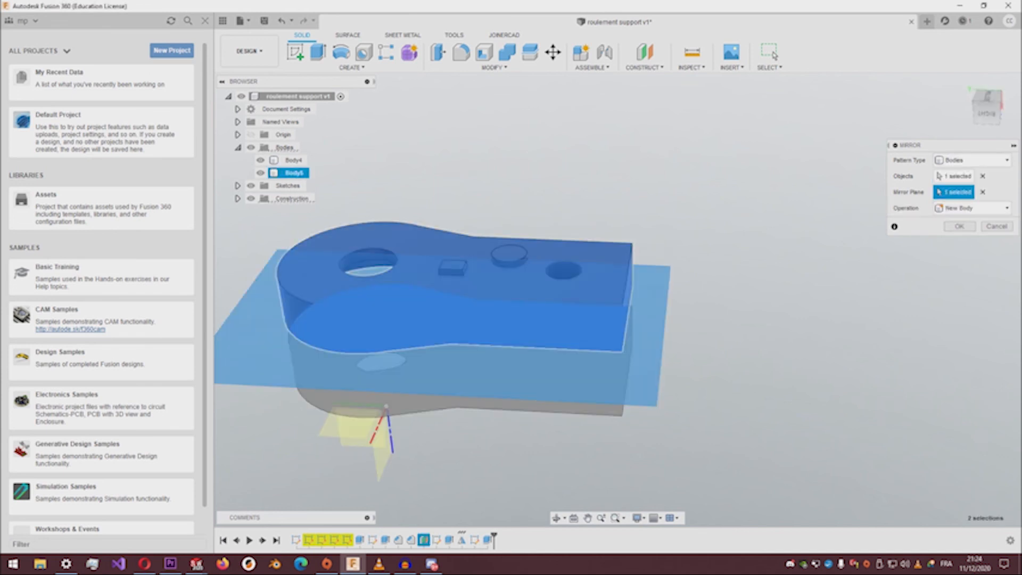
click(960, 226)
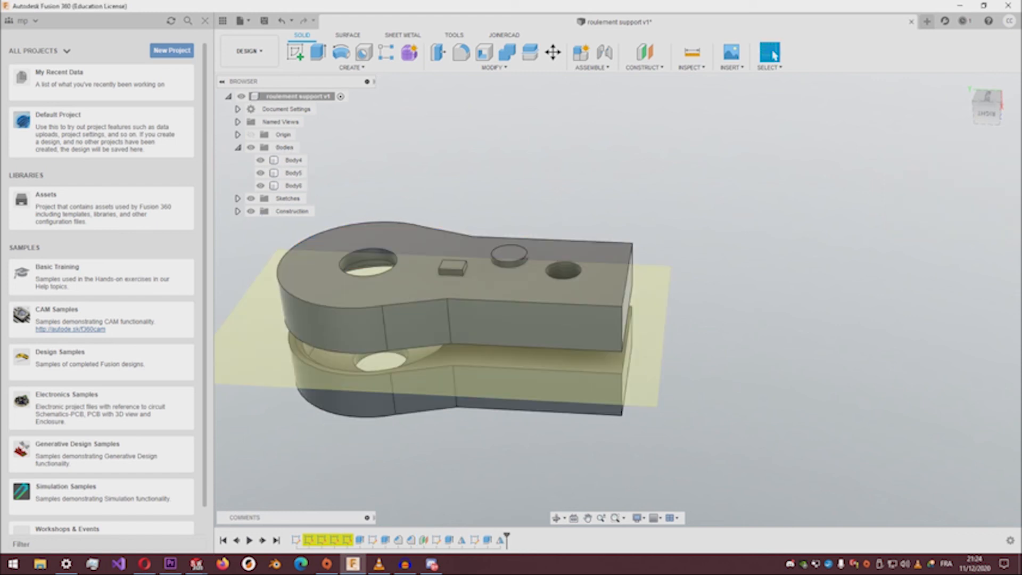
Step: Examine the stacked support bodies and their raised details from above and from the side
mouse_move(989, 114)
mouse_down()
mouse_move(988, 77)
mouse_move(978, 118)
mouse_move(989, 122)
mouse_up()
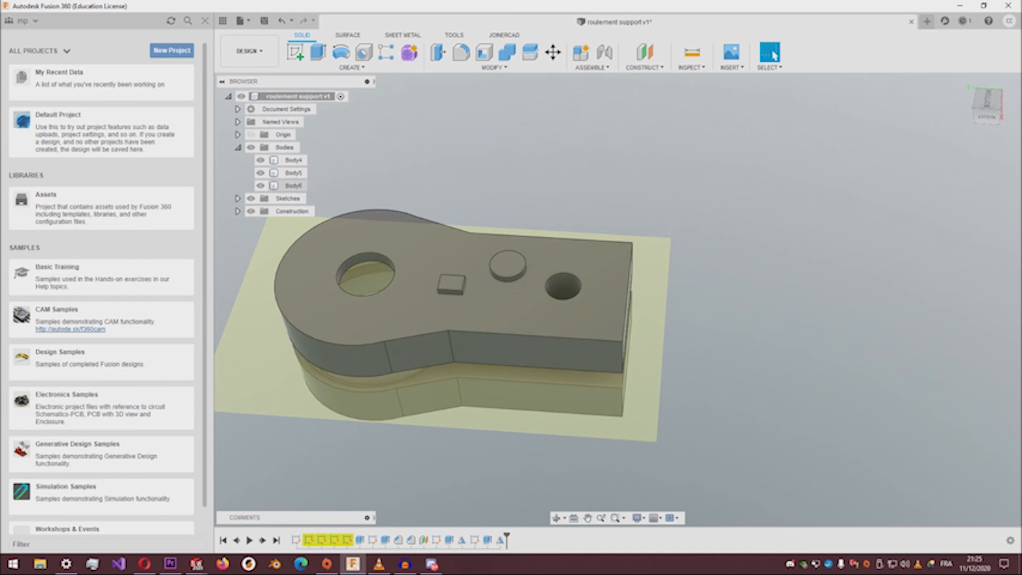
scroll(852, 171, down, 3)
scroll(852, 172, up, 3)
mouse_move(988, 126)
mouse_down()
mouse_move(988, 84)
mouse_move(989, 112)
mouse_up()
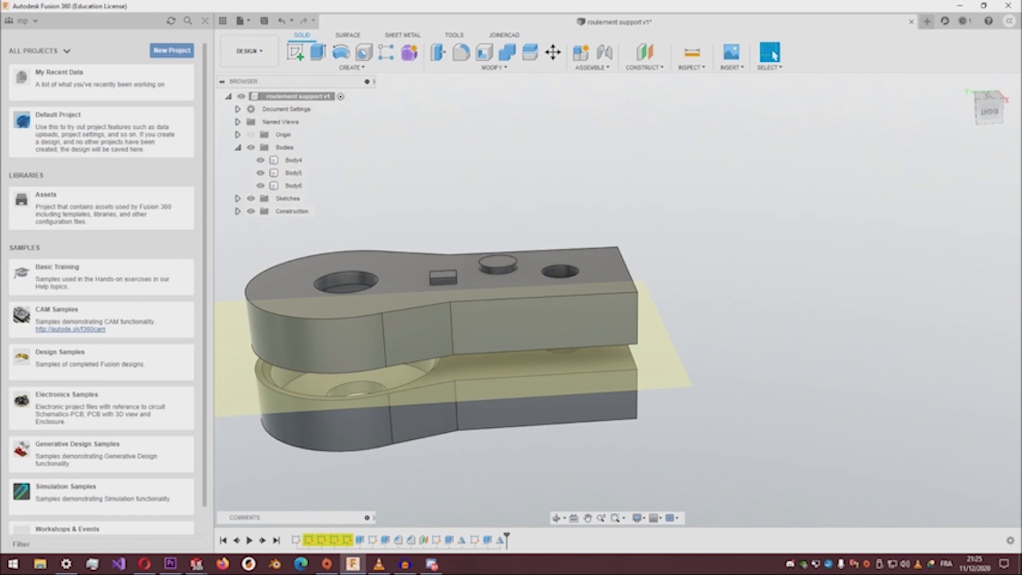
scroll(506, 240, down, 4)
scroll(402, 243, up, 5)
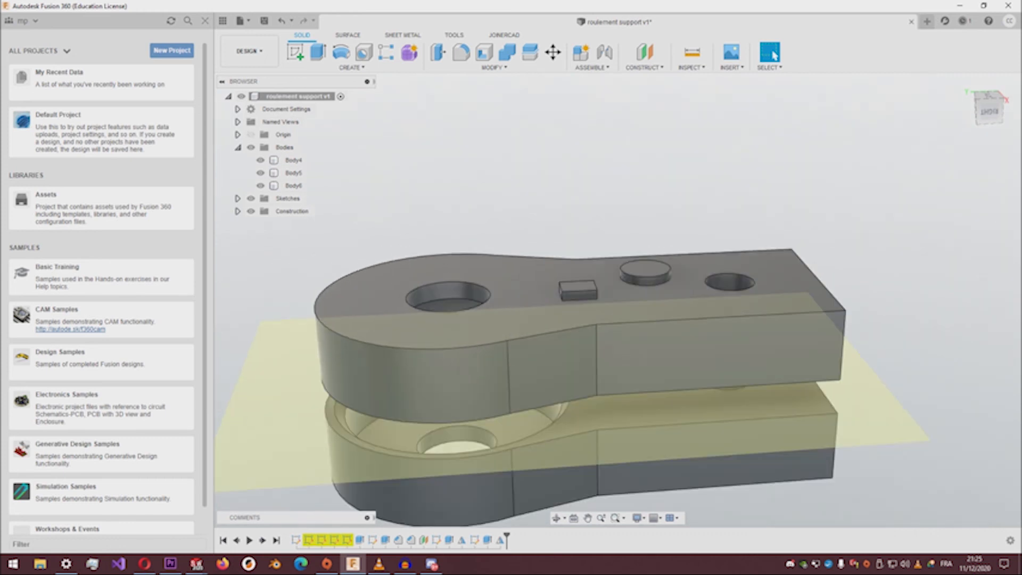
mouse_move(990, 112)
mouse_down()
mouse_move(990, 140)
mouse_move(989, 100)
mouse_up()
scroll(724, 252, down, 4)
scroll(722, 252, up, 4)
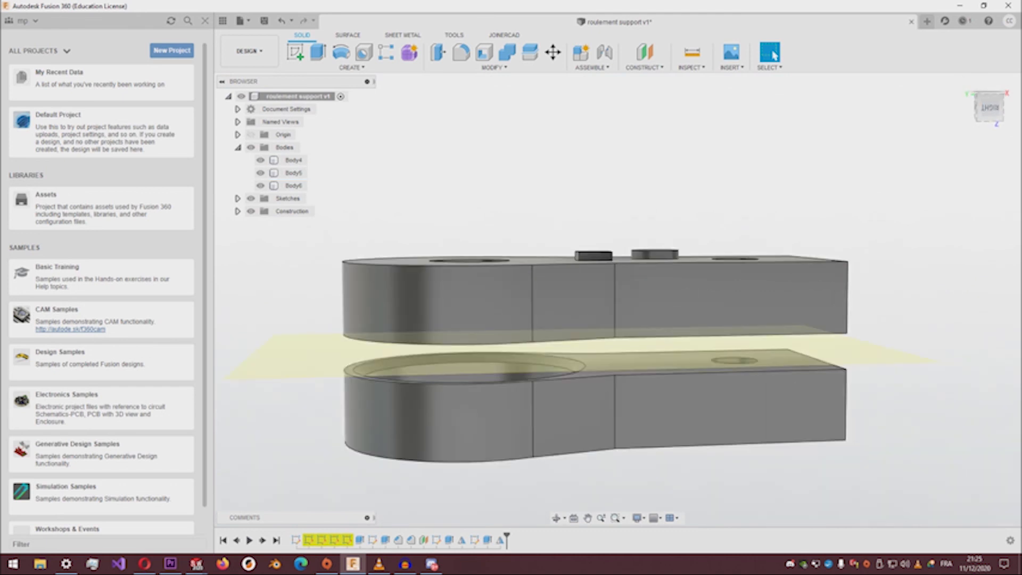
scroll(508, 315, down, 3)
scroll(505, 315, up, 4)
middle_drag(506, 314, 528, 291)
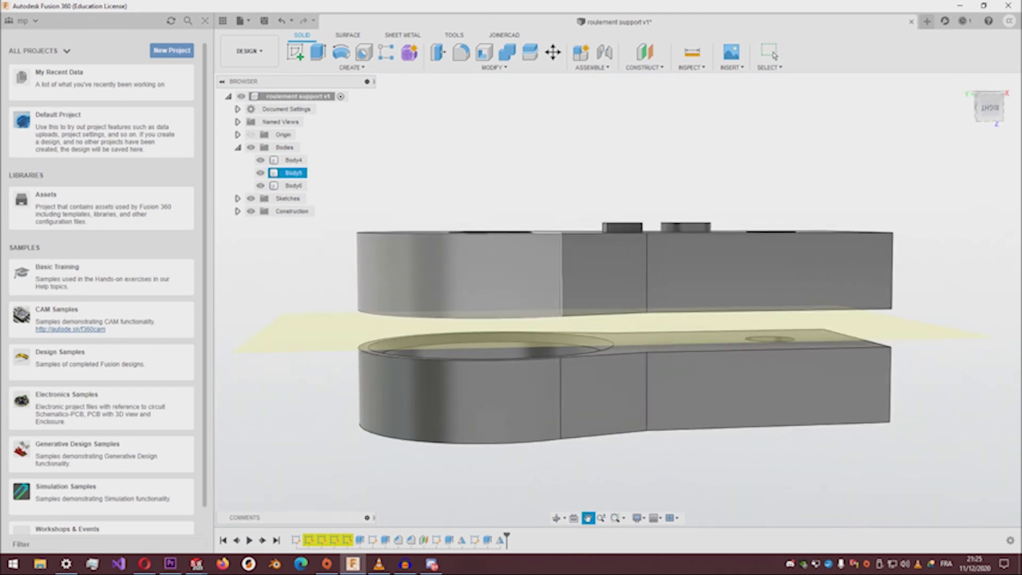